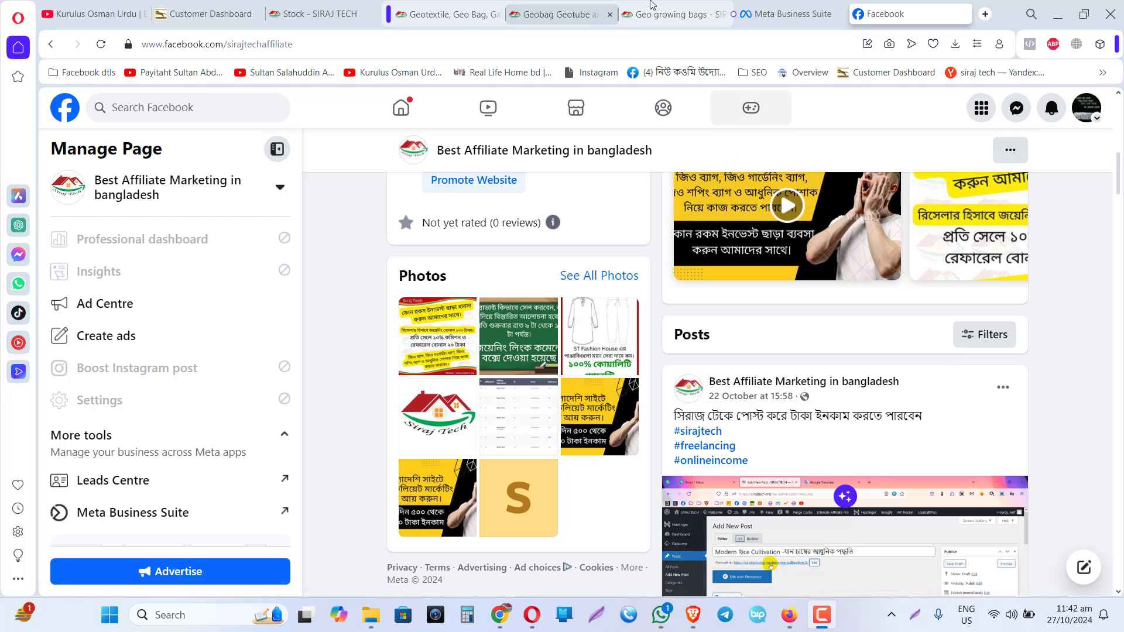
Step: Search the web for "siraj tech" in a new browser tab and open the sirajtech.org website from the results
key("ctrl+t")
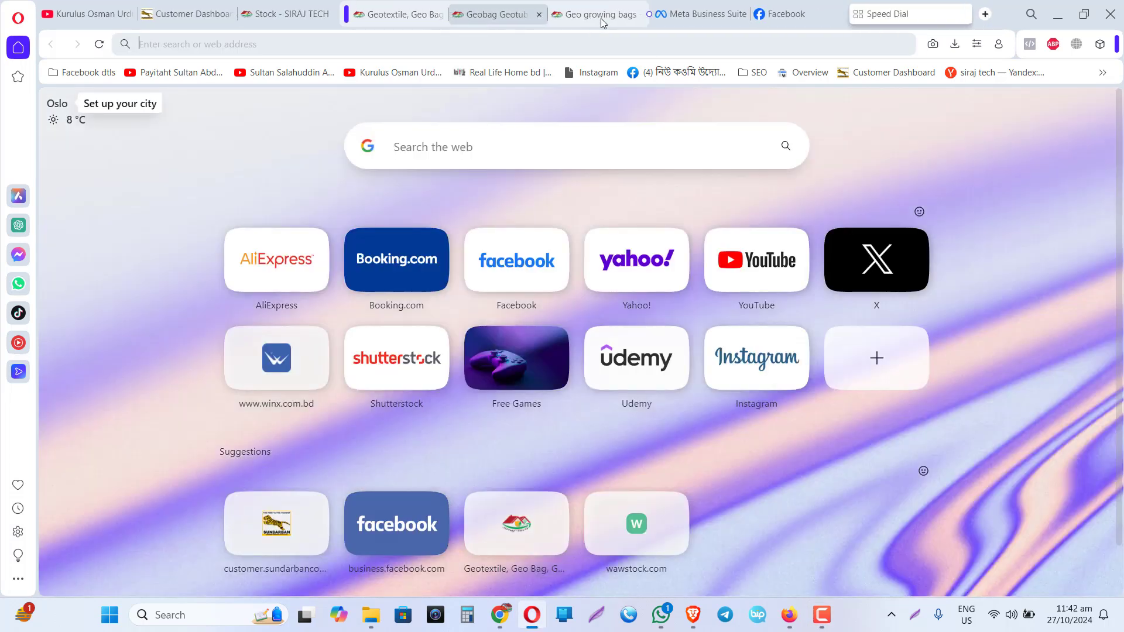
type("si")
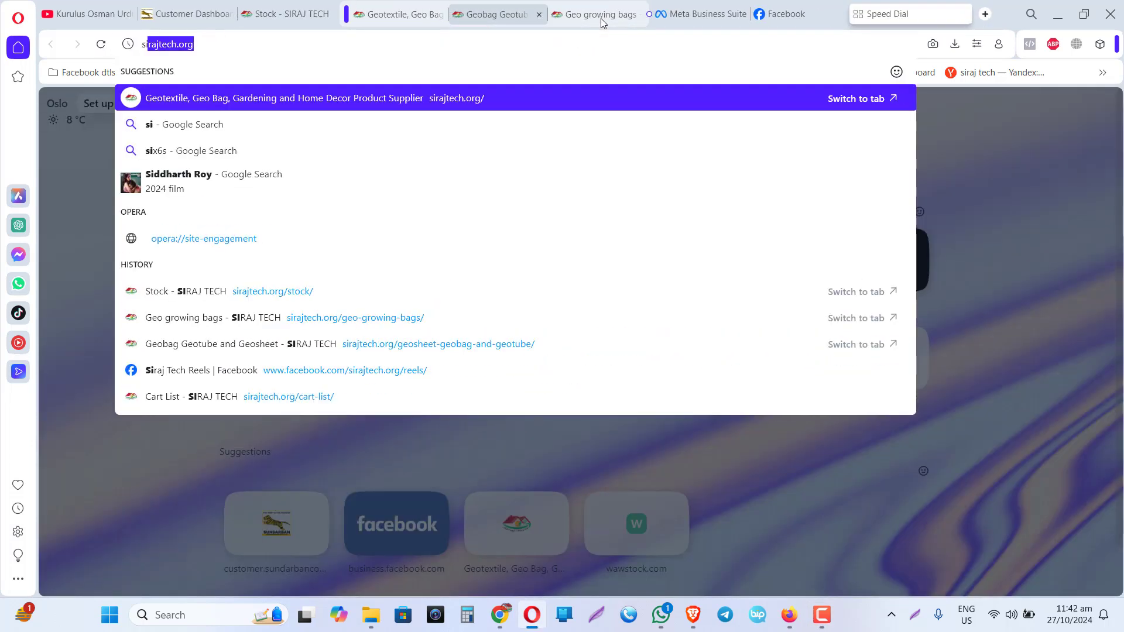
type("raj tech")
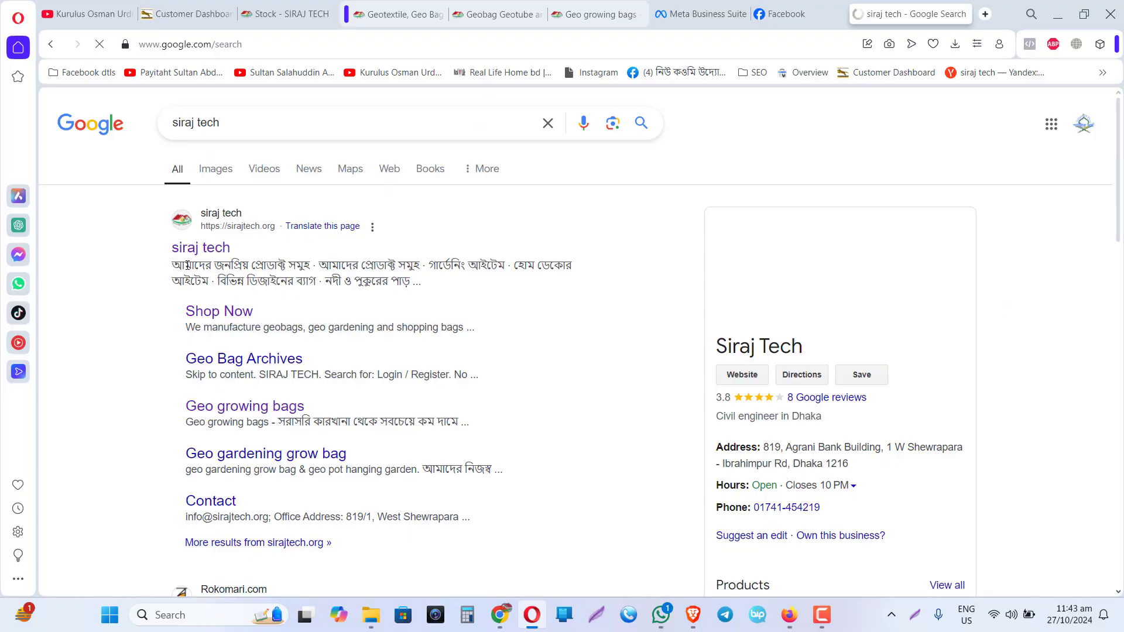
left_click(199, 250)
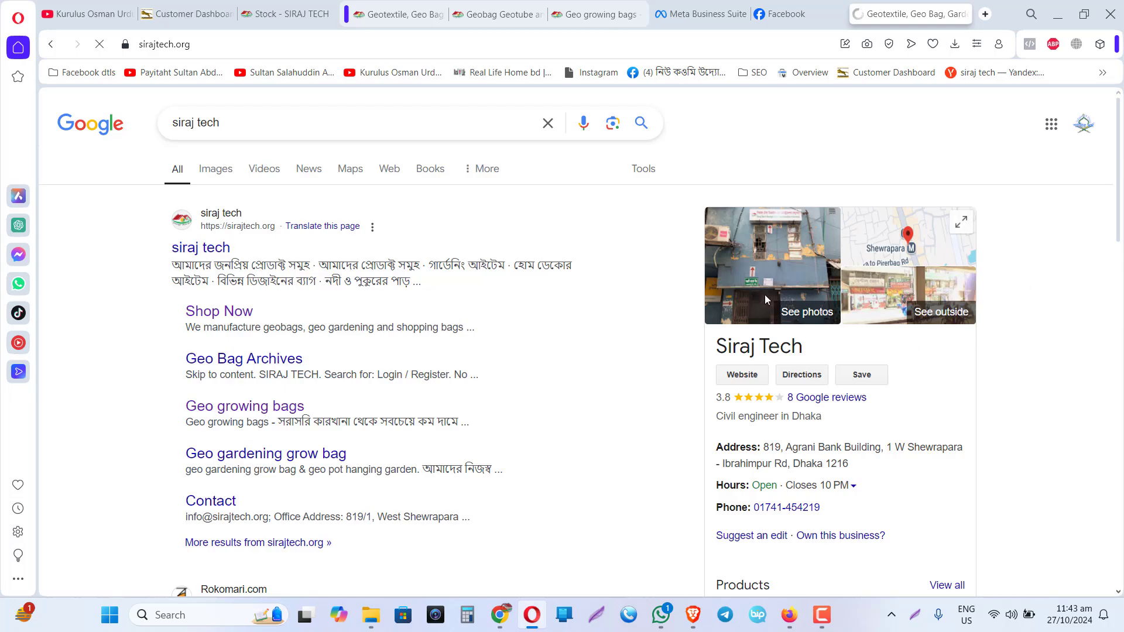
Step: Examine the popular product categories on the Siraj Tech home page, from geo bags to home decor and building designs
scroll(714, 350, "down", 10)
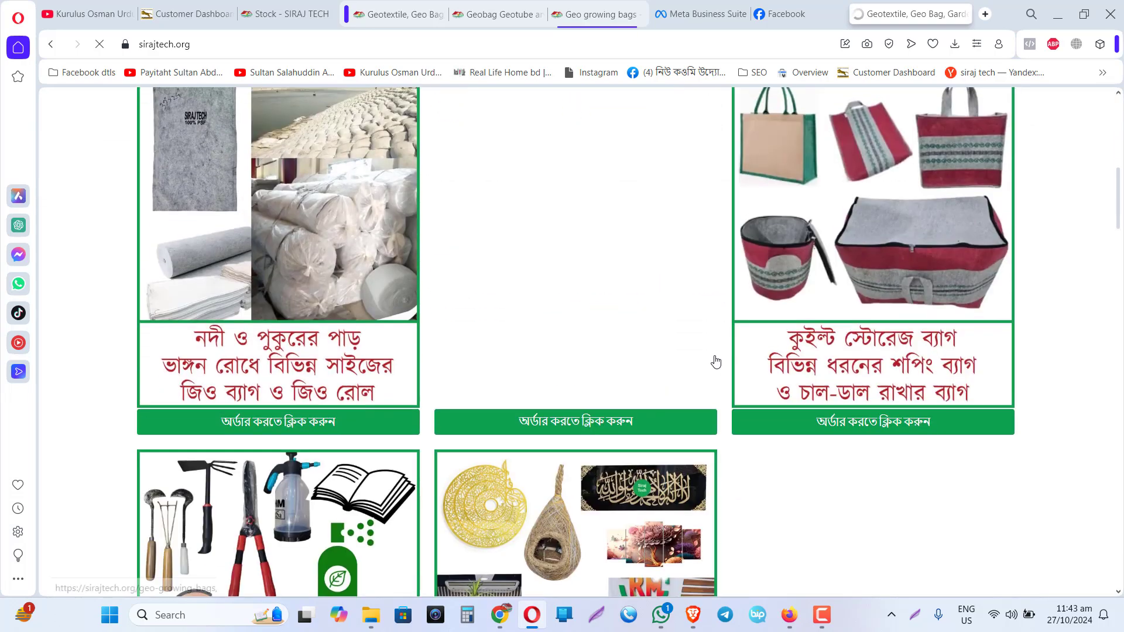
scroll(715, 362, "up", 1)
scroll(337, 335, "down", 1)
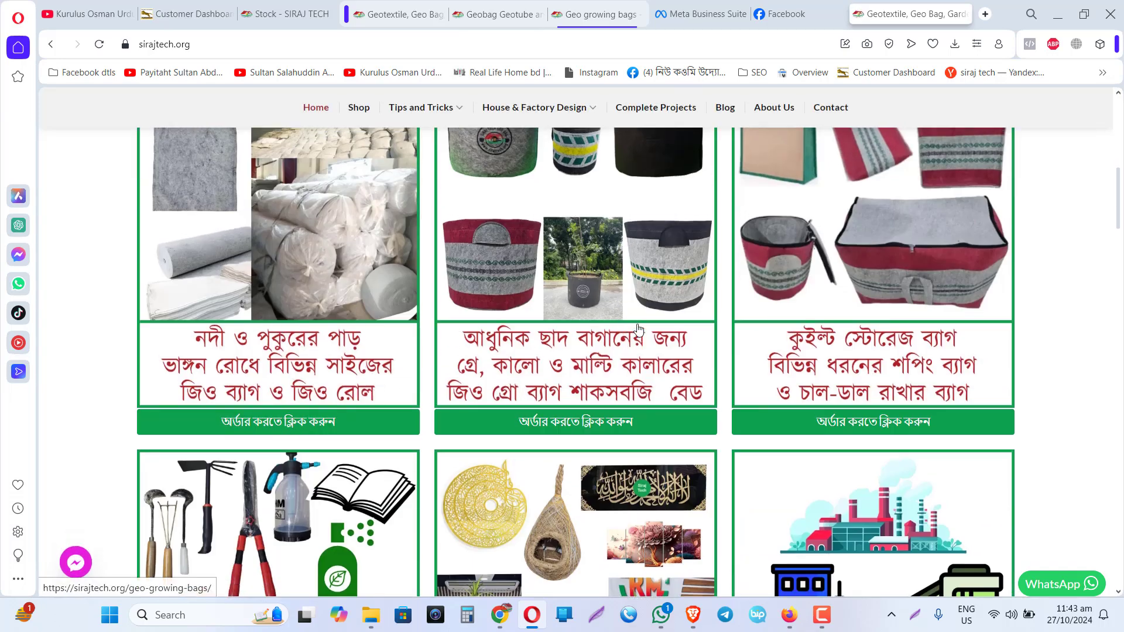
scroll(750, 271, "down", 1)
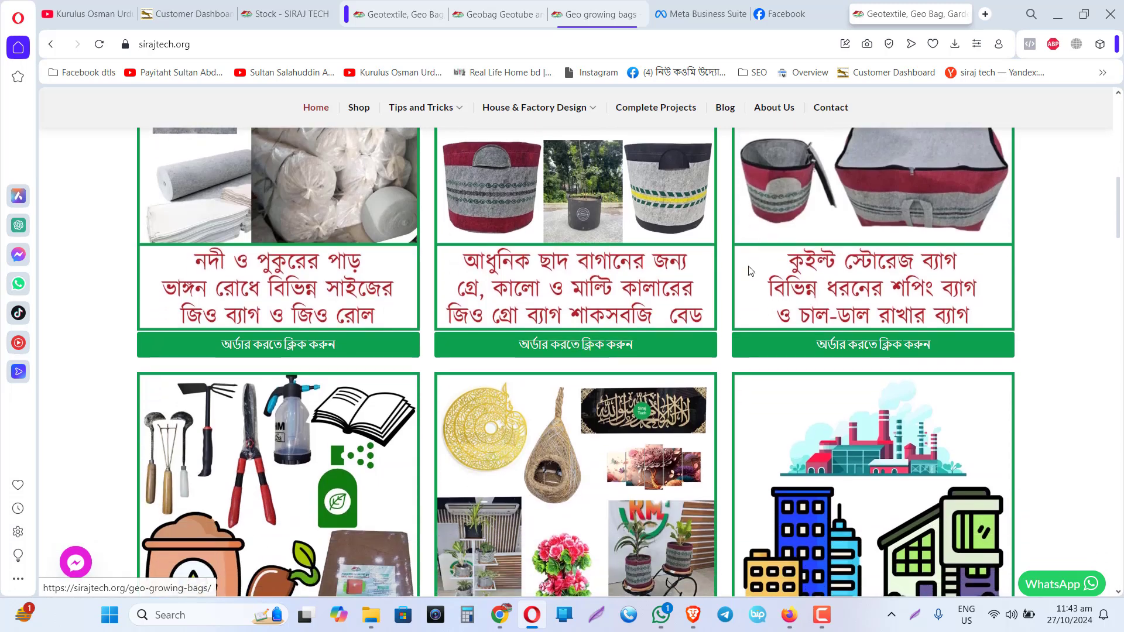
scroll(814, 302, "up", 1)
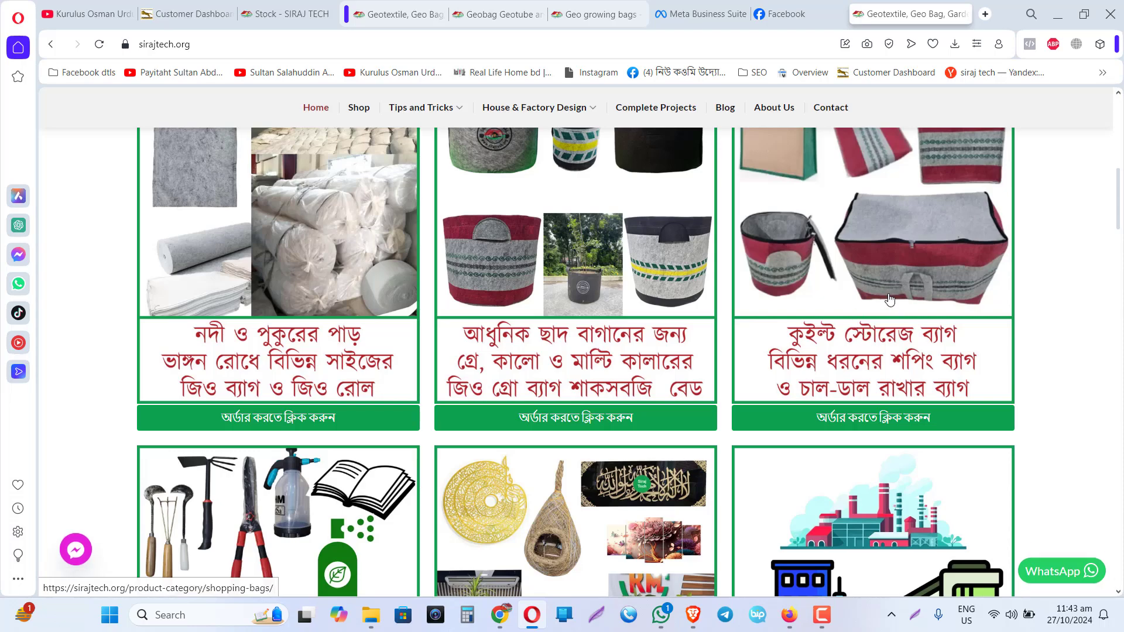
scroll(320, 416, "down", 4)
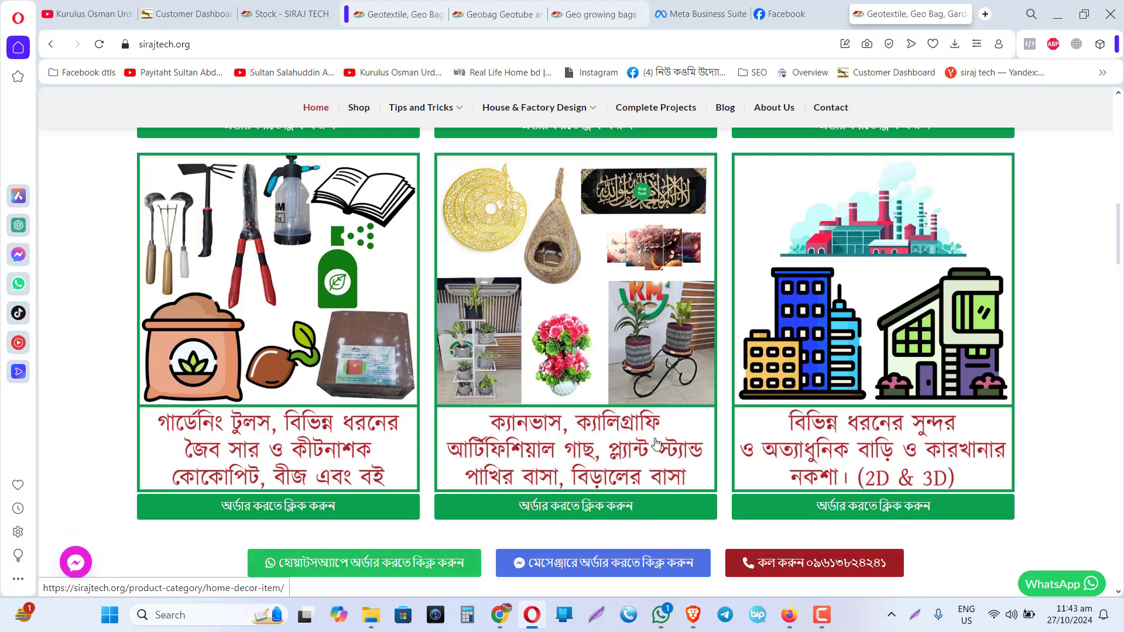
scroll(705, 304, "up", 5)
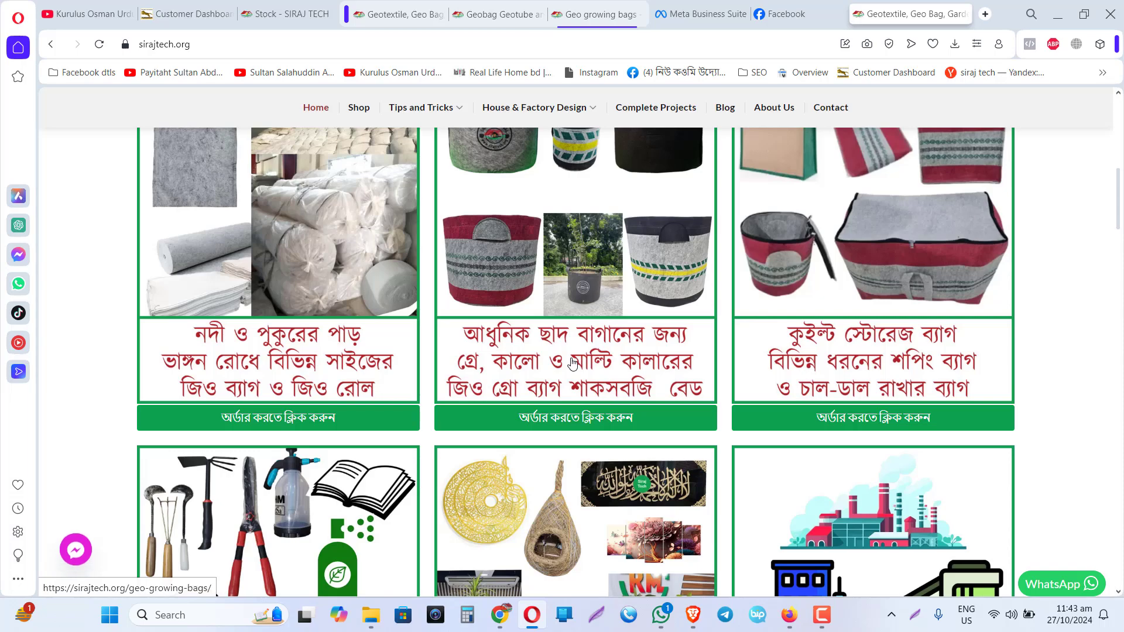
scroll(572, 363, "up", 3)
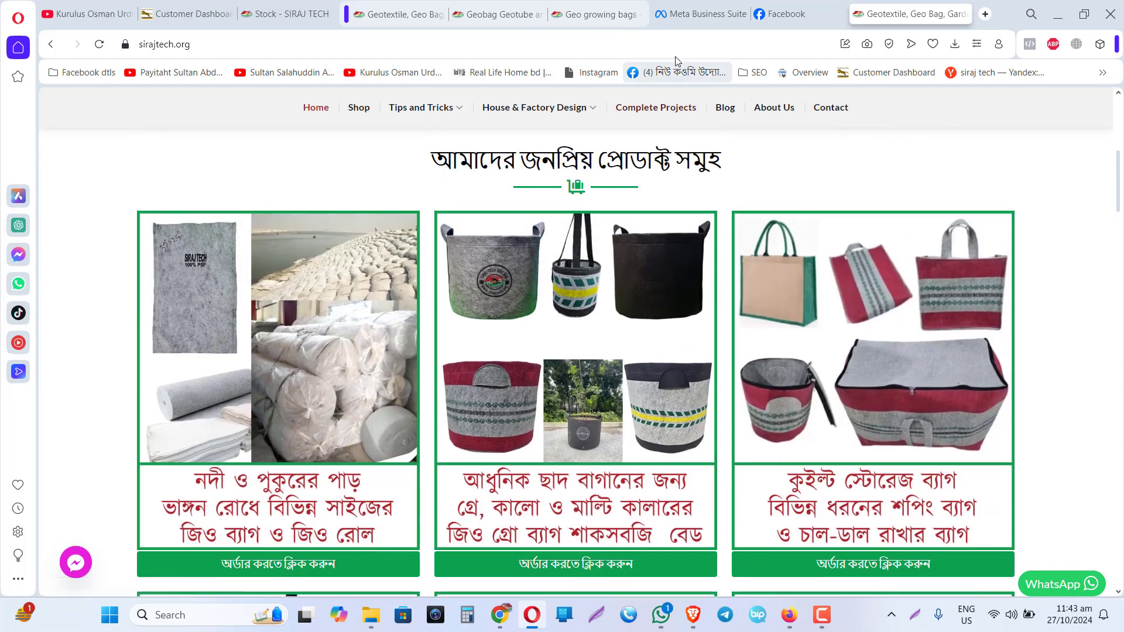
Step: Switch to the affiliate marketing Facebook page, collapse its Manage Page sidebar and view the Intro and Featured sections
left_click(793, 13)
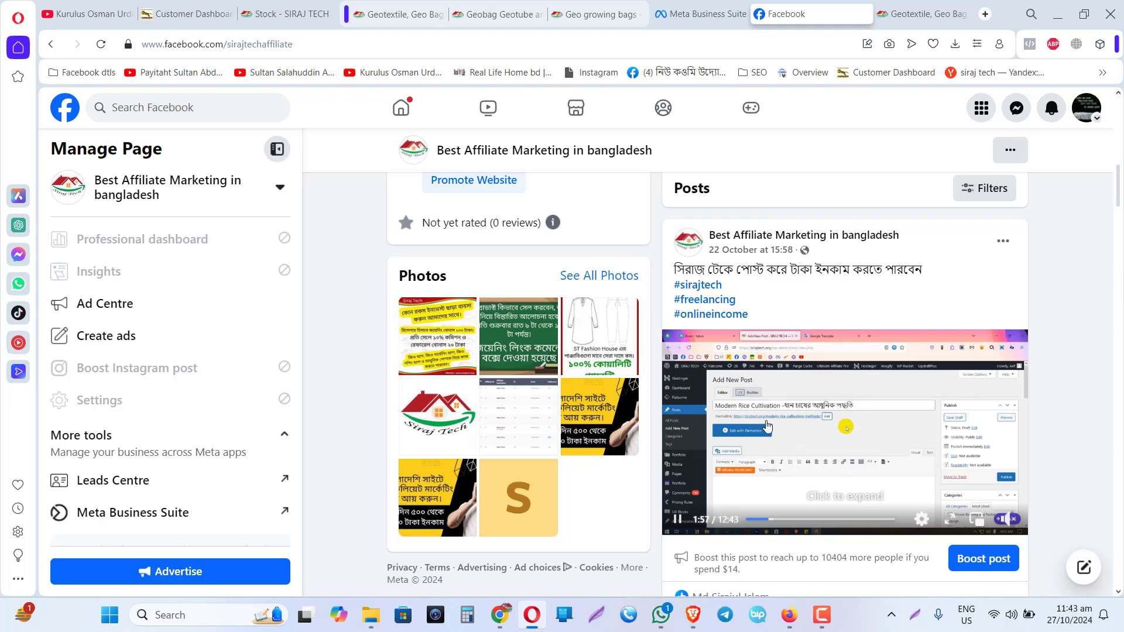
scroll(837, 479, "up", 3)
scroll(766, 436, "down", 3)
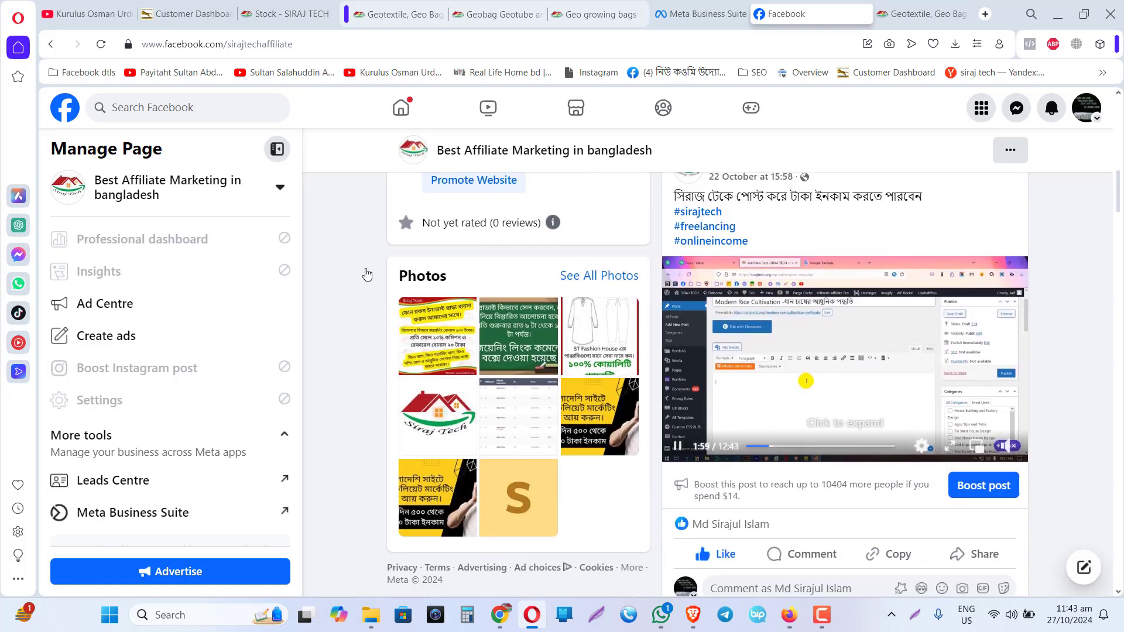
left_click(277, 151)
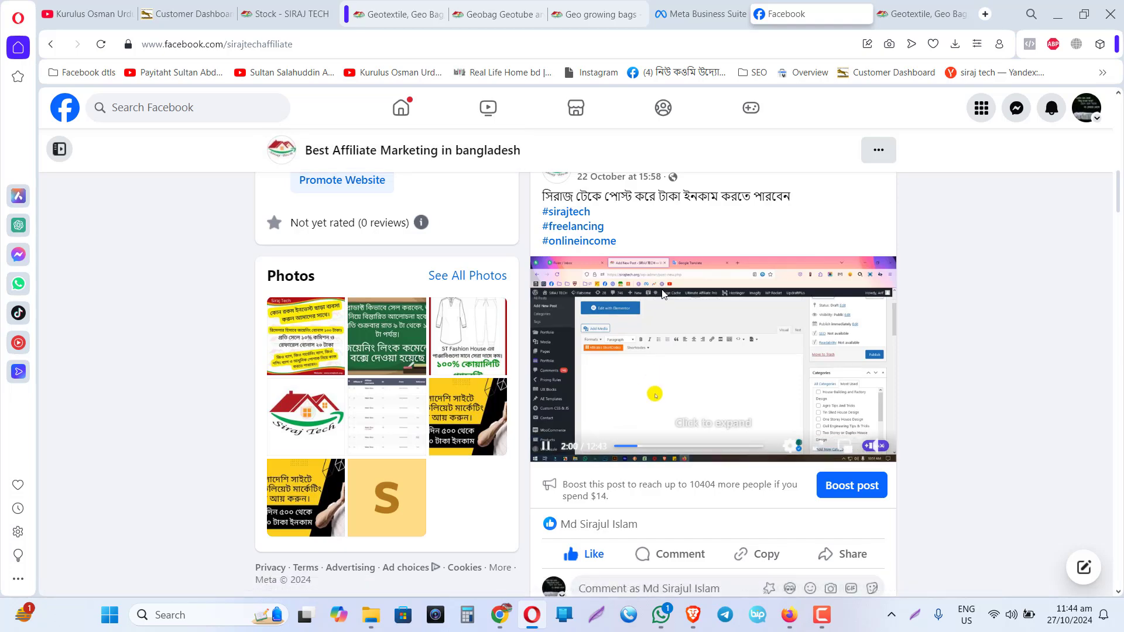
scroll(676, 374, "up", 10)
scroll(668, 369, "down", 3)
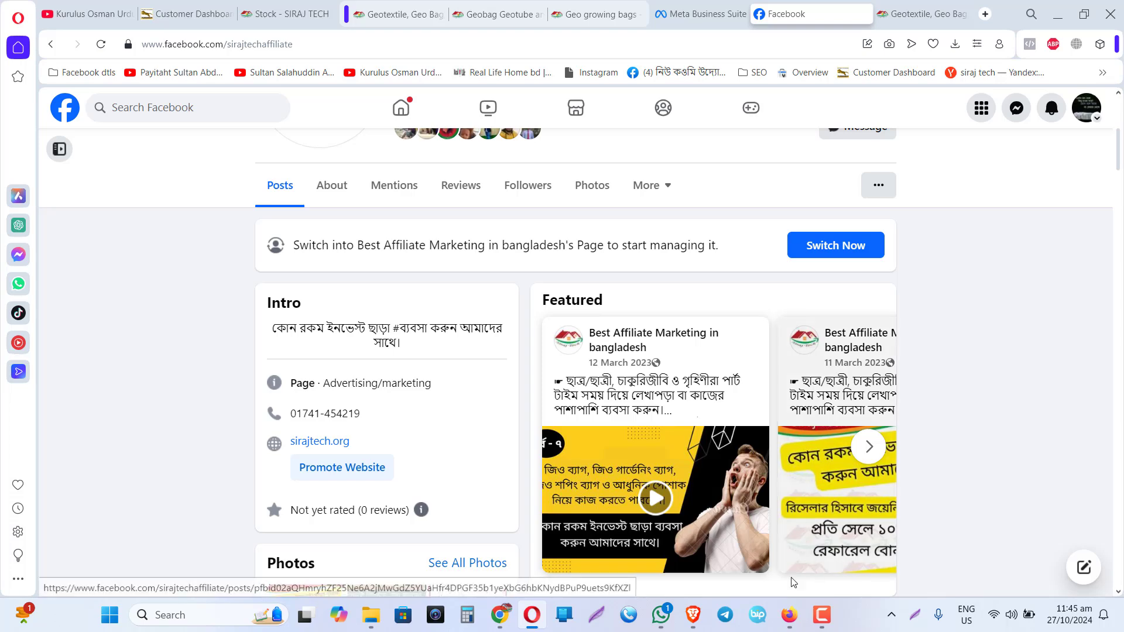
Step: Switch to YouTube Studio in Chrome, open the details of the "Proper use of bone powder" video and follow its video link
left_click(501, 616)
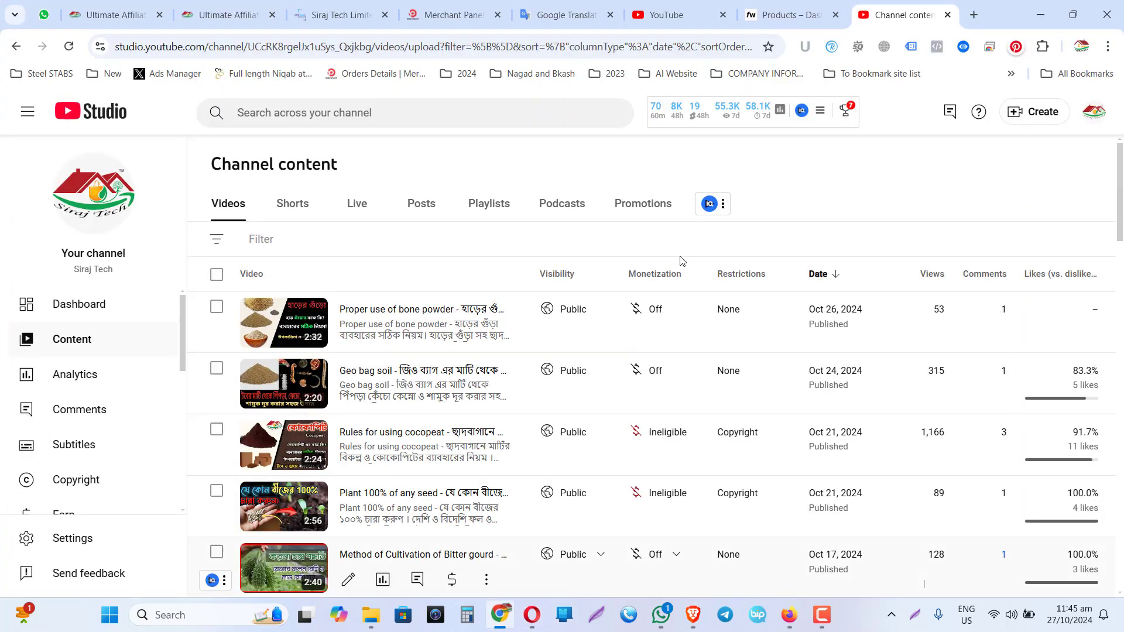
left_click(281, 323)
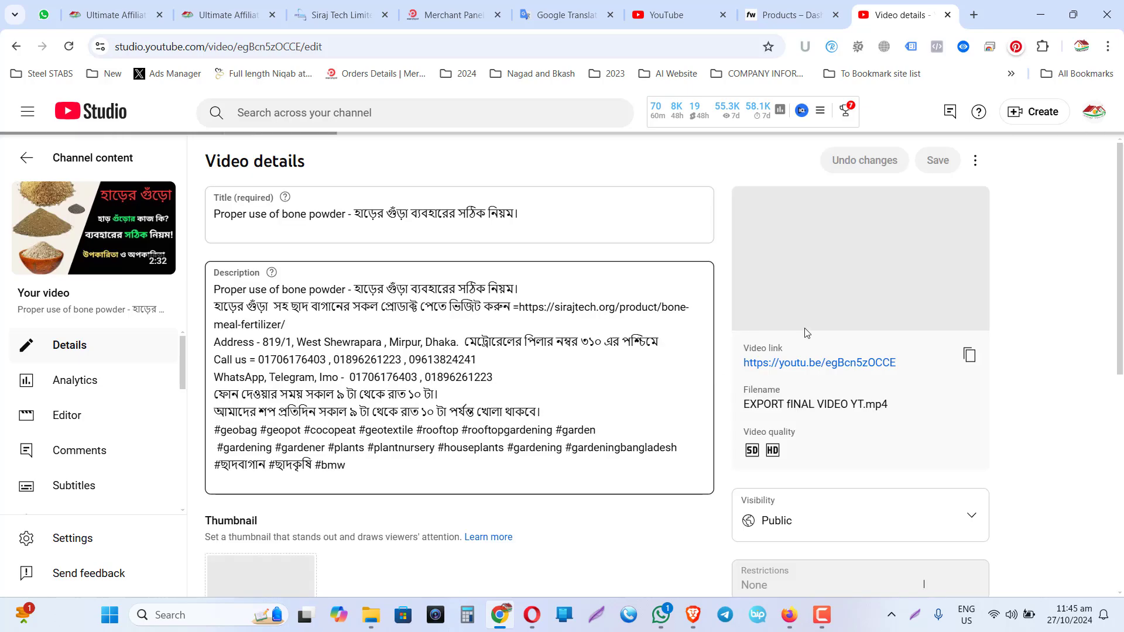
left_click(835, 358)
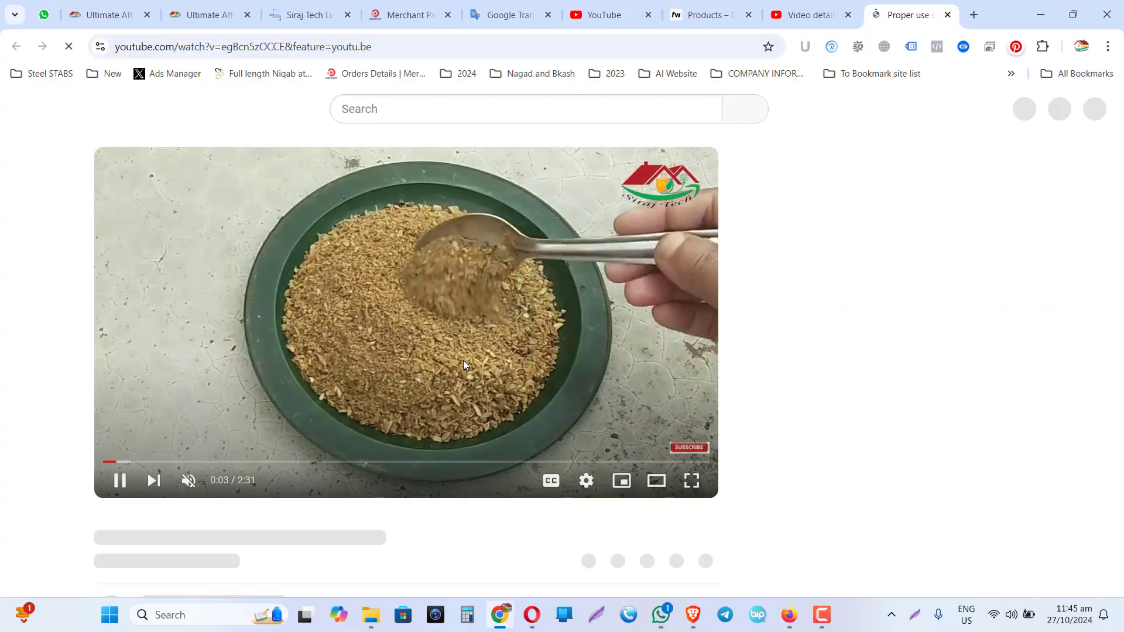
Step: Examine the bone powder video's description, the Siraj Tech store products and the pinned comment beneath the player
scroll(462, 360, "down", 7)
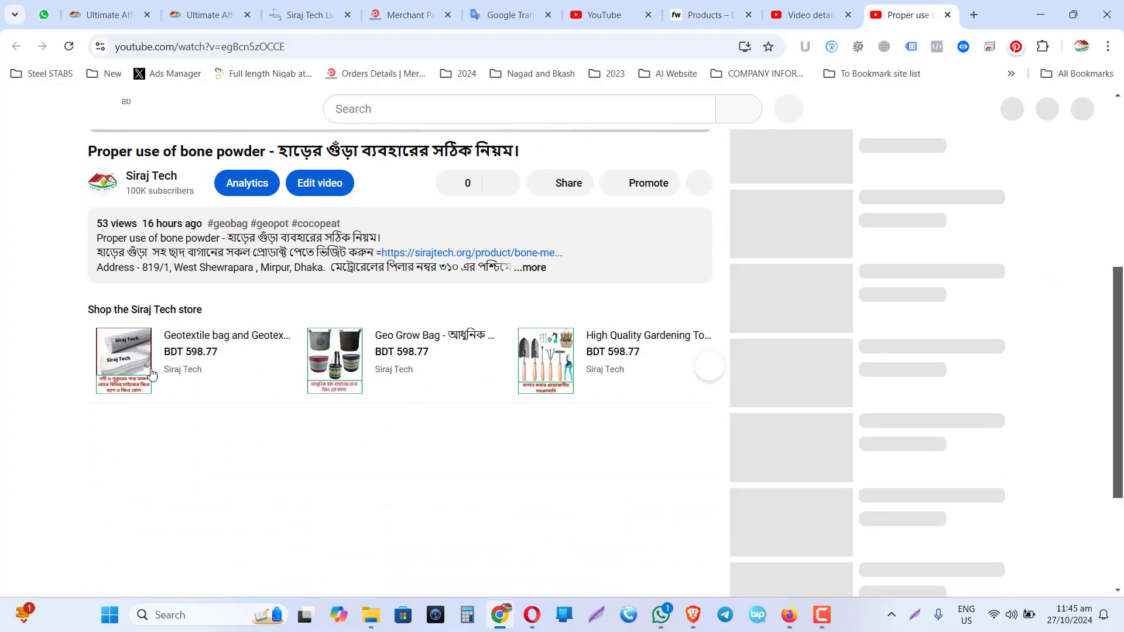
scroll(234, 374, "up", 5)
scroll(521, 343, "down", 3)
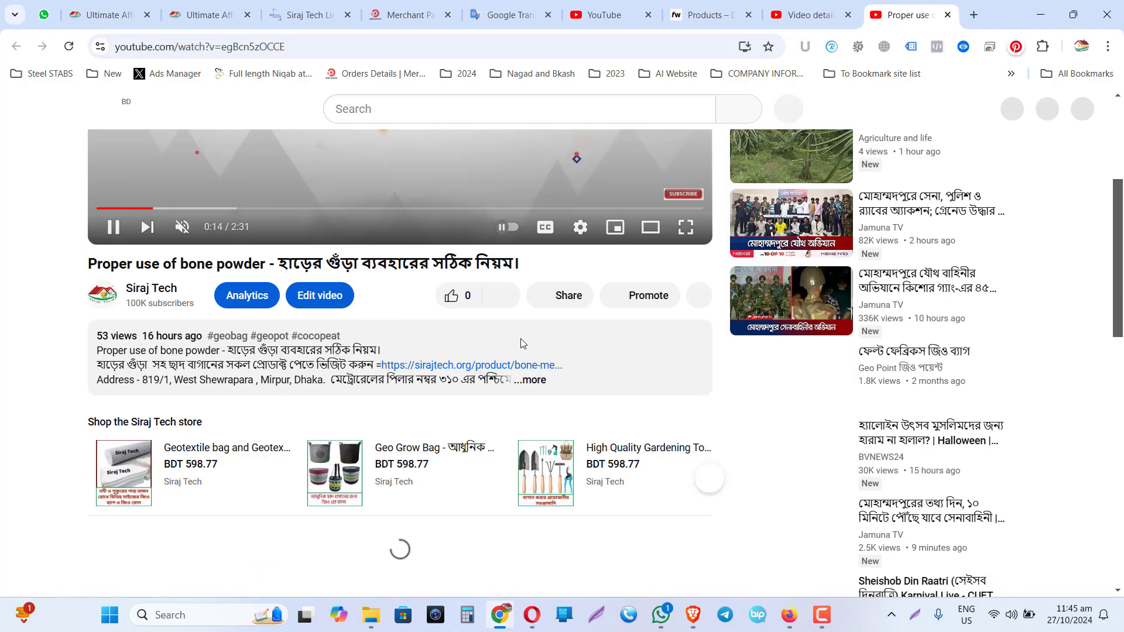
scroll(520, 343, "down", 2)
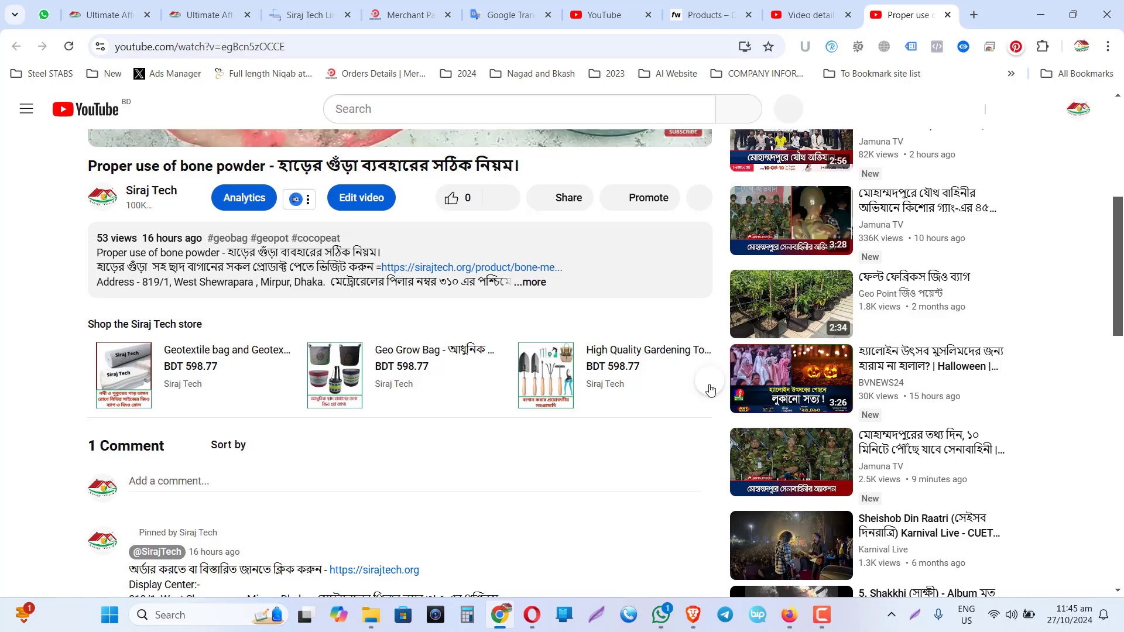
left_click(710, 389)
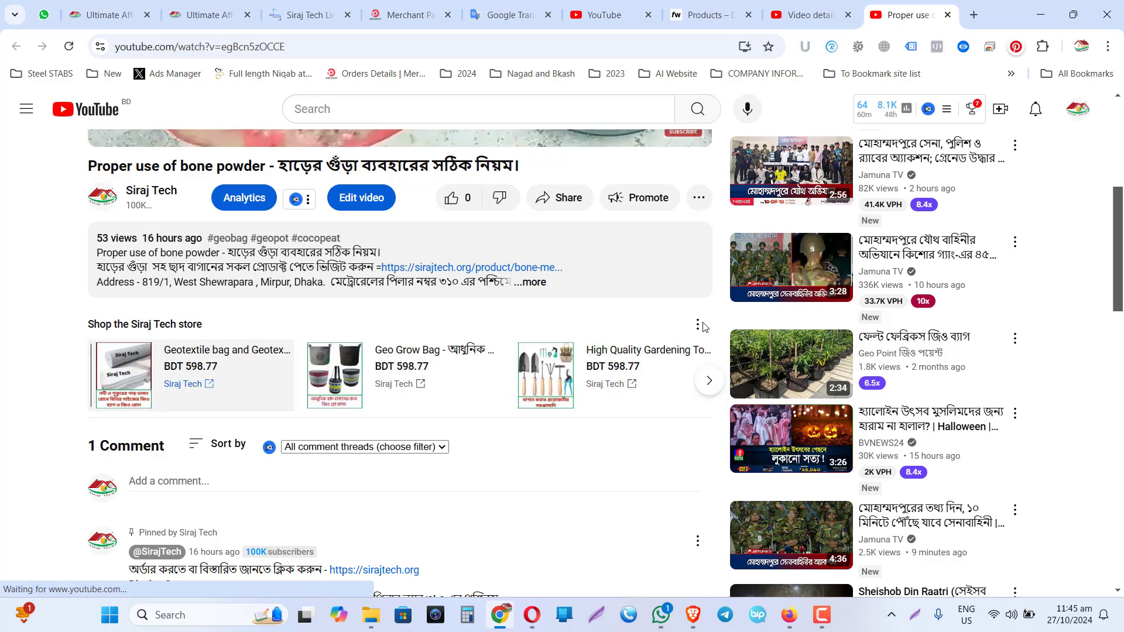
scroll(699, 333, "up", 6)
scroll(602, 306, "down", 4)
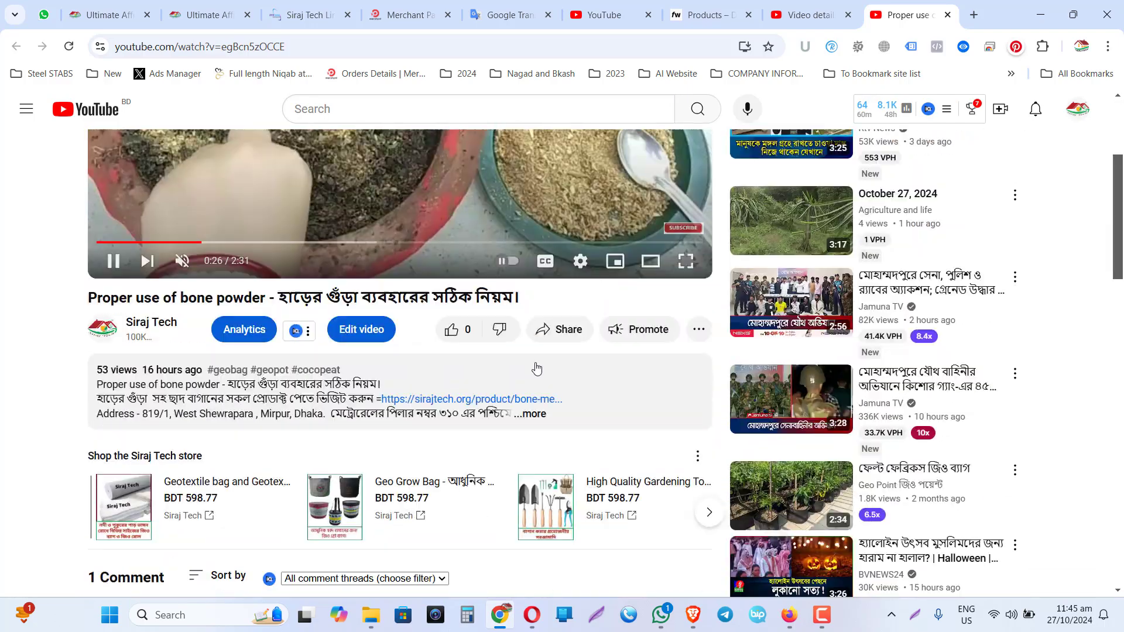
scroll(339, 364, "down", 2)
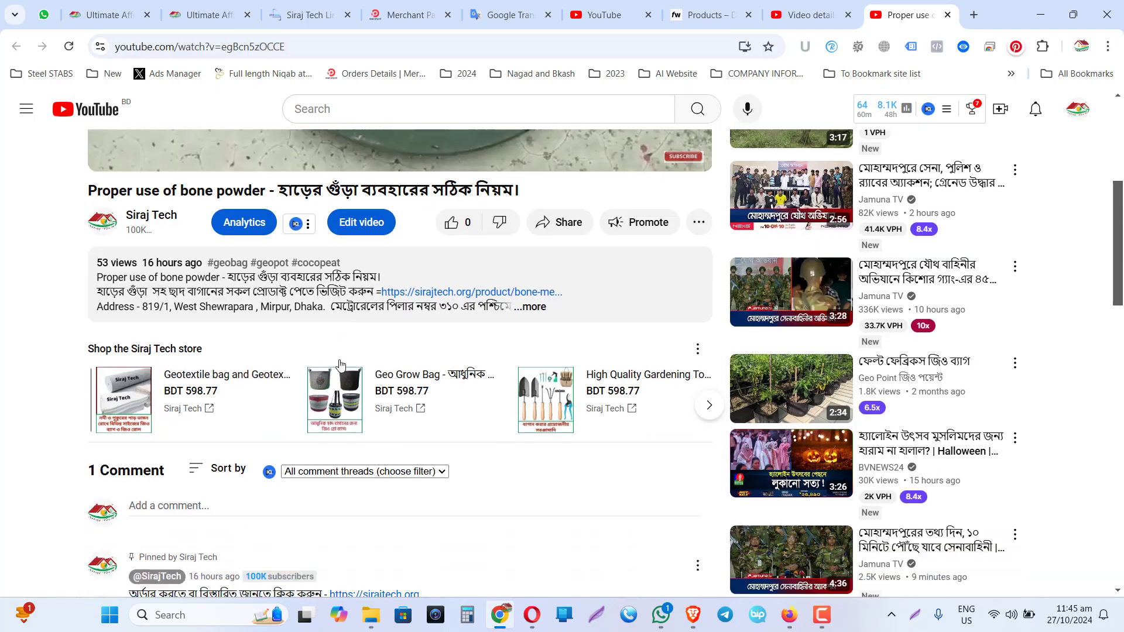
scroll(339, 364, "down", 1)
scroll(250, 398, "down", 1)
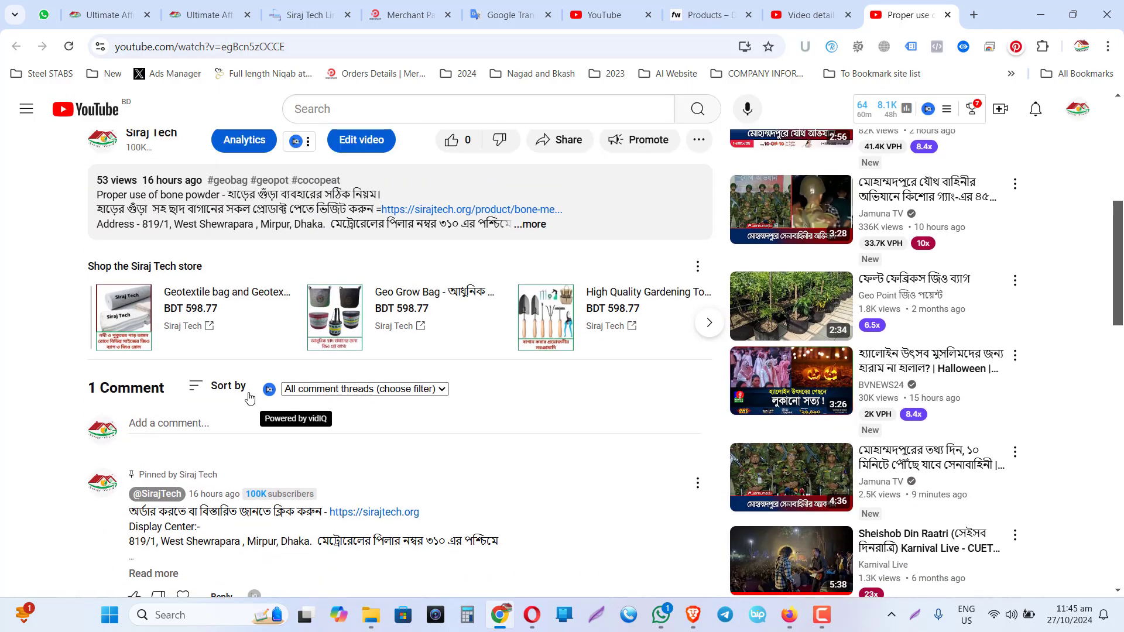
scroll(421, 294, "up", 5)
scroll(420, 295, "down", 5)
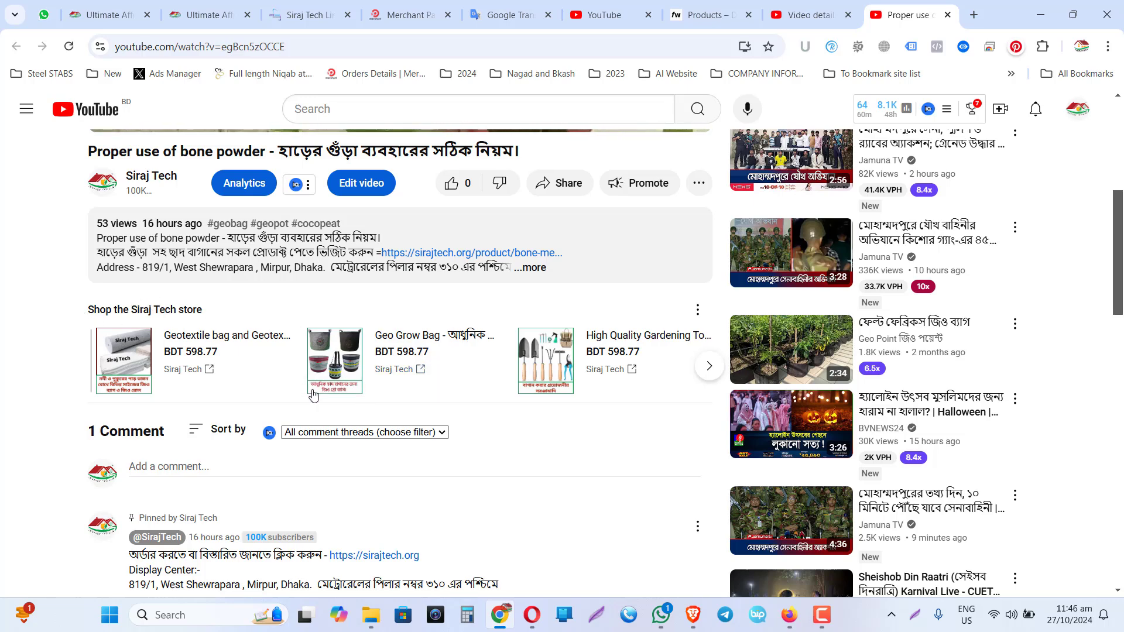
Step: Open the Geo Grow Bag product from the video's store listing and examine its price, description, order links and purchase section
left_click(347, 360)
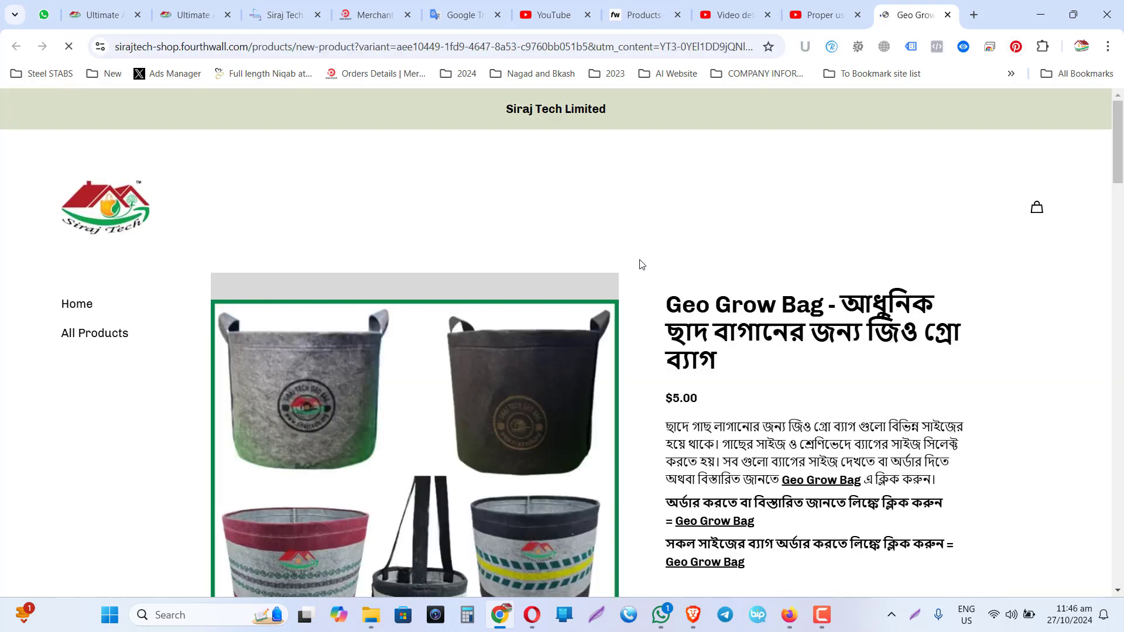
scroll(635, 305, "down", 4)
scroll(629, 316, "down", 6)
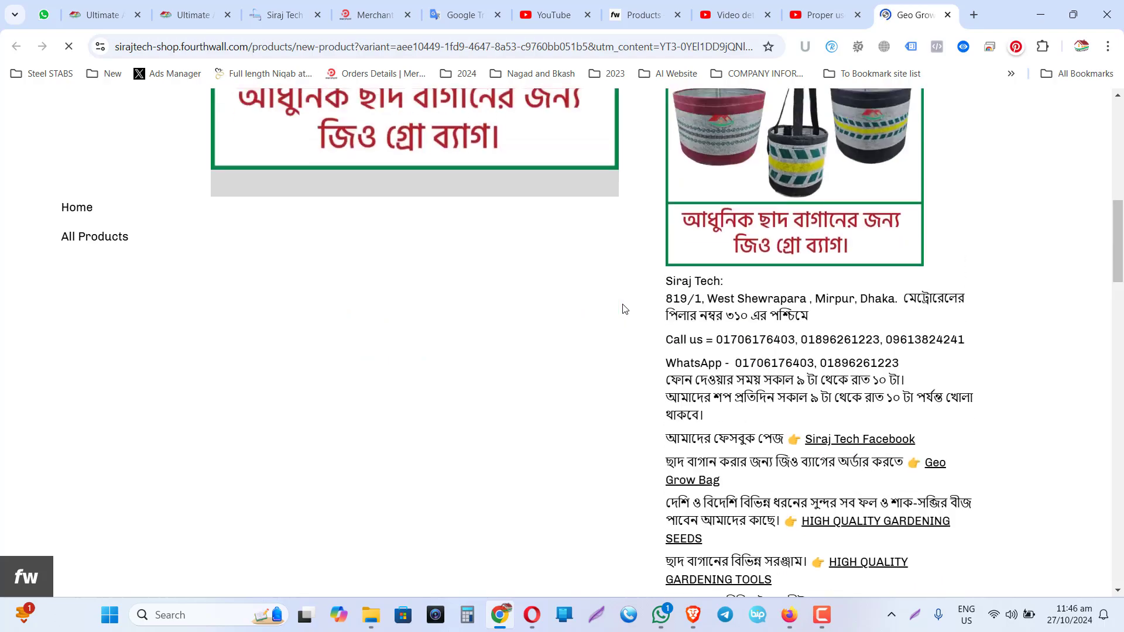
scroll(620, 298, "up", 11)
scroll(616, 287, "down", 1)
scroll(567, 292, "down", 10)
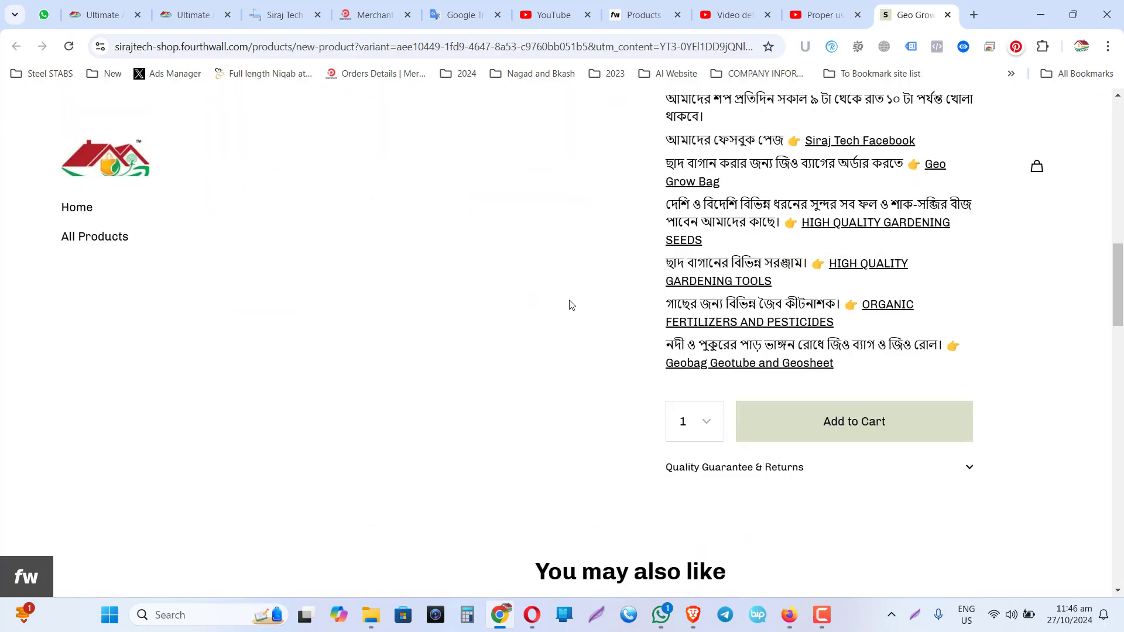
scroll(546, 287, "up", 9)
scroll(545, 287, "up", 6)
scroll(513, 315, "down", 7)
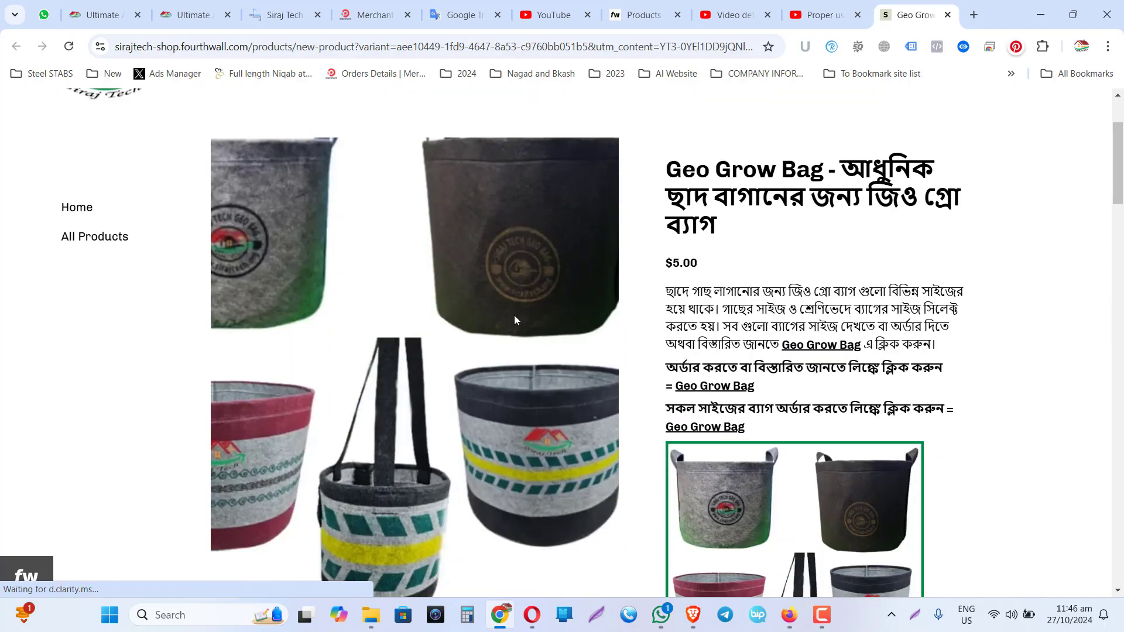
scroll(512, 325, "up", 5)
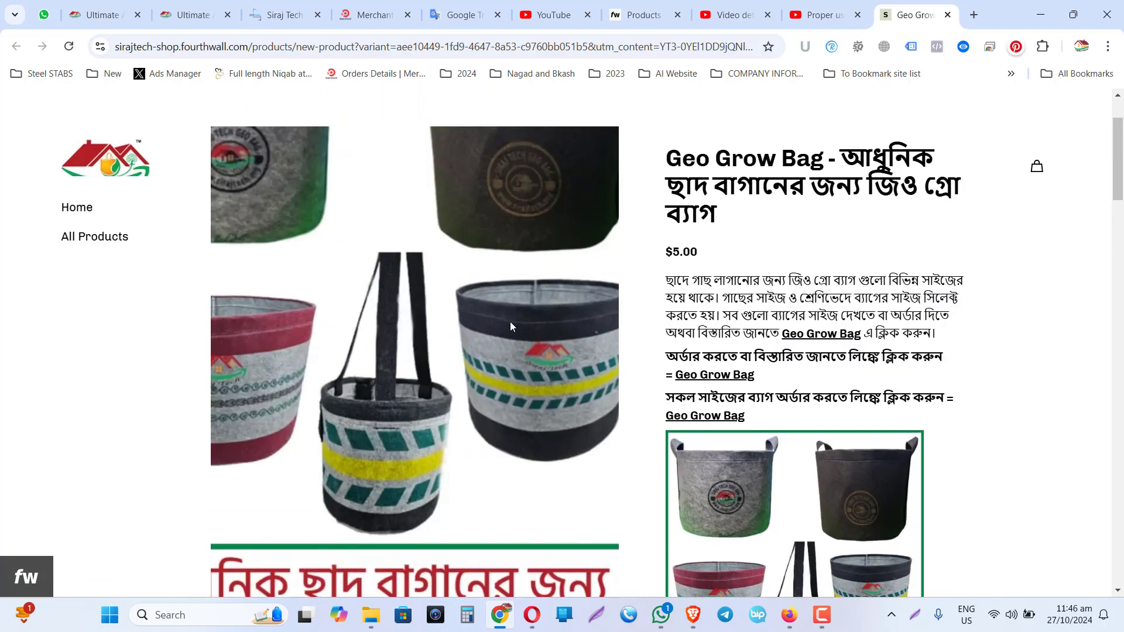
scroll(517, 327, "down", 11)
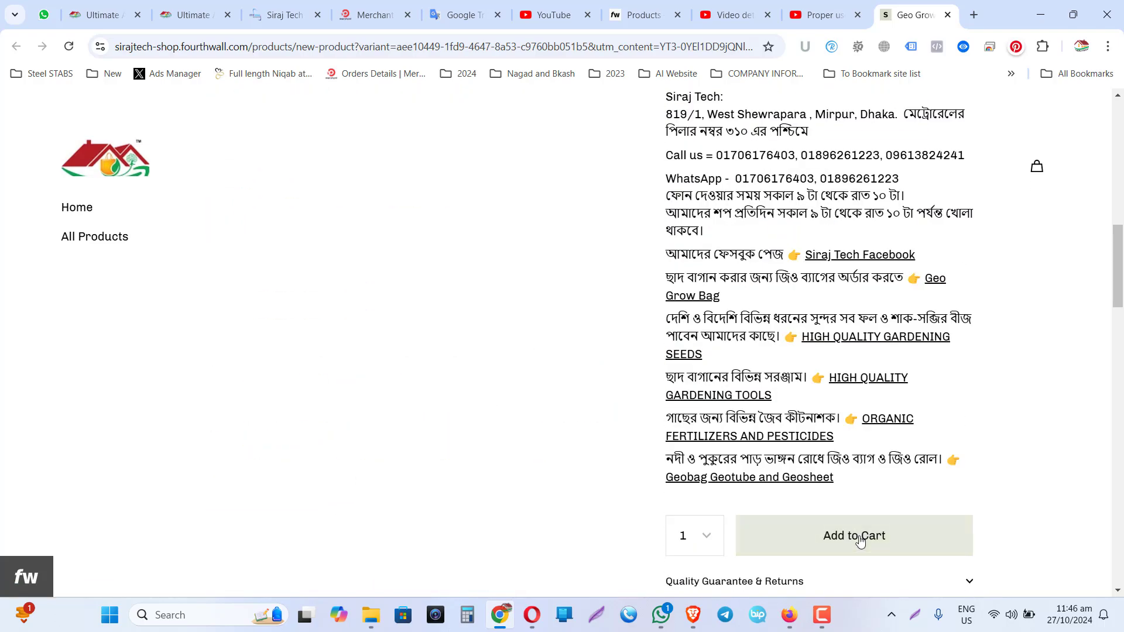
scroll(857, 538, "down", 2)
scroll(854, 532, "up", 4)
scroll(781, 388, "up", 8)
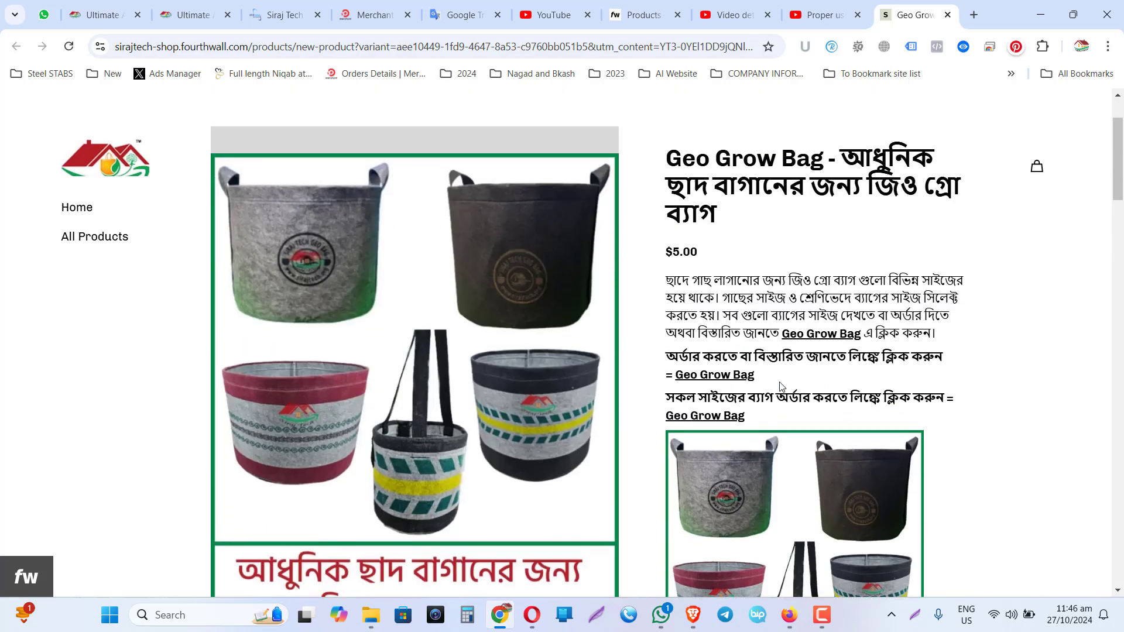
scroll(1037, 223, "down", 3)
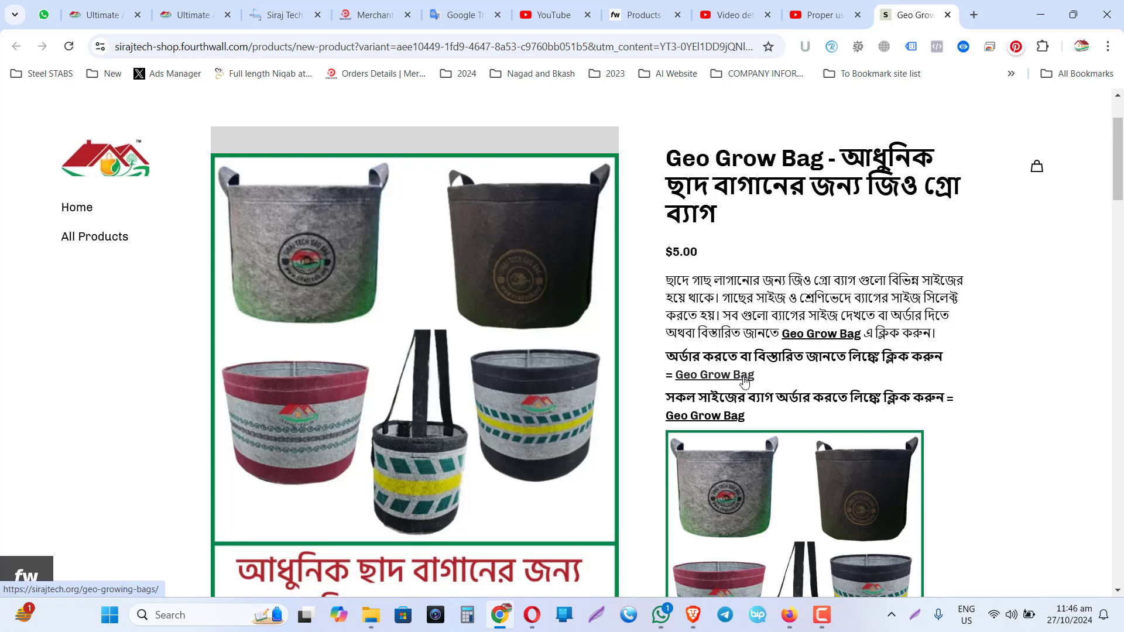
scroll(736, 419, "down", 7)
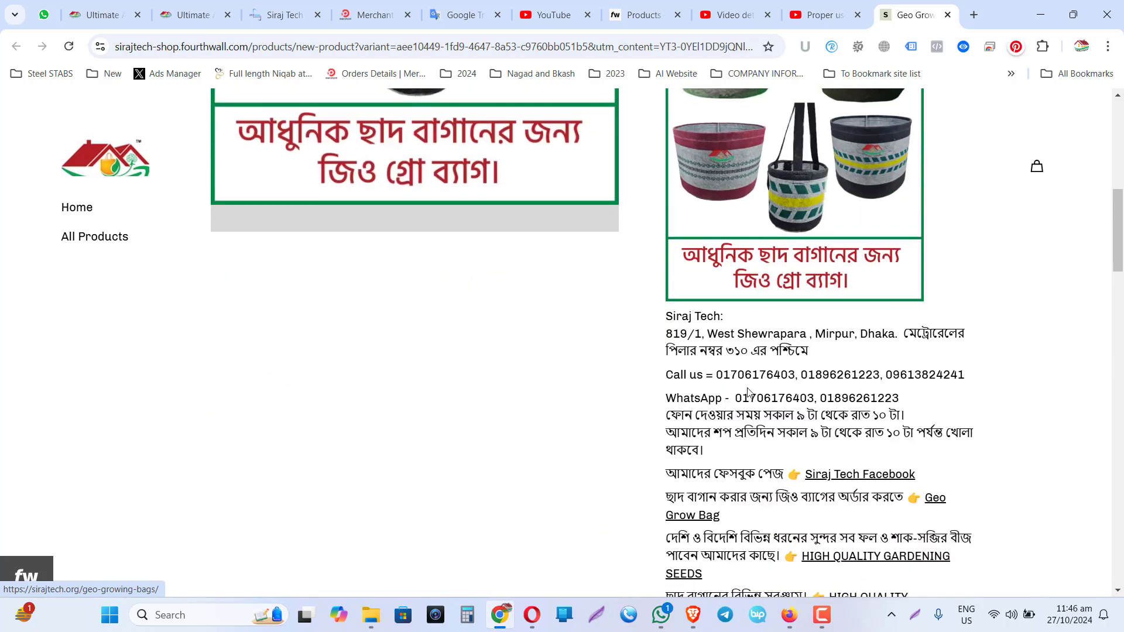
Step: Follow the Geo Grow Bag link in the product description and browse the geo growing bags listed on the Siraj Tech website
scroll(747, 403, "up", 6)
scroll(746, 403, "down", 6)
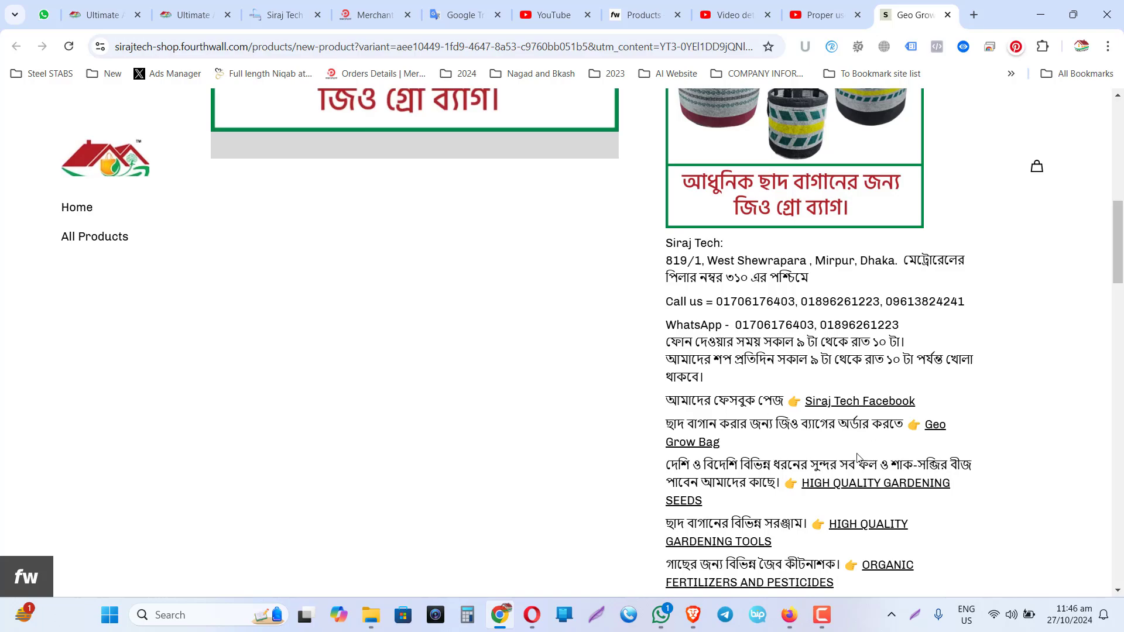
scroll(807, 408, "up", 10)
scroll(830, 325, "down", 2)
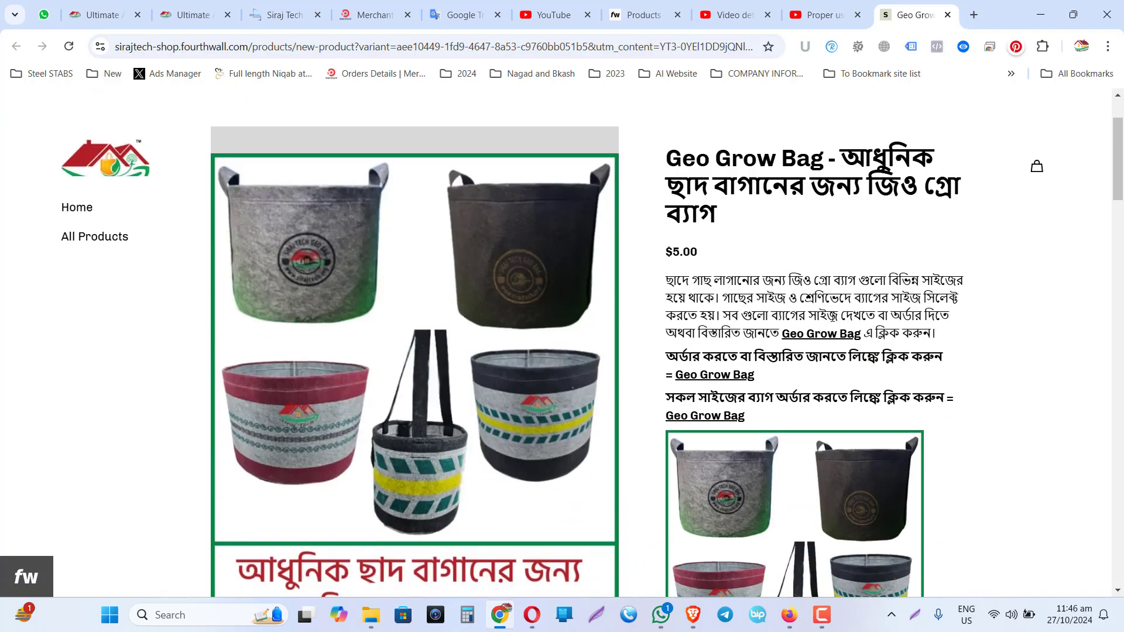
left_click(831, 338)
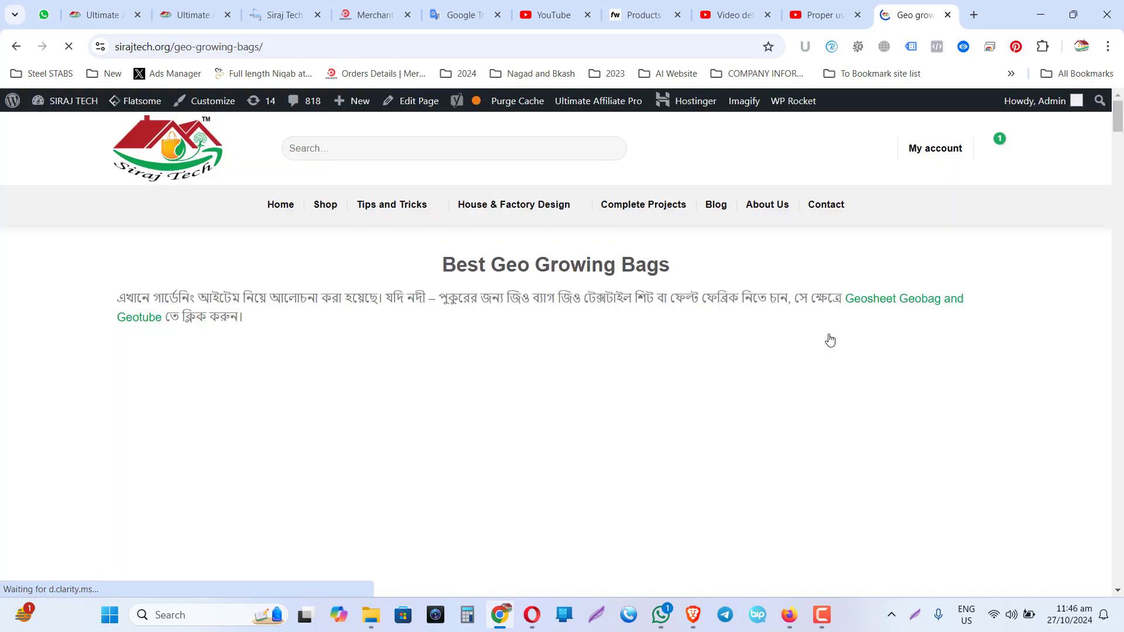
scroll(507, 382, "down", 9)
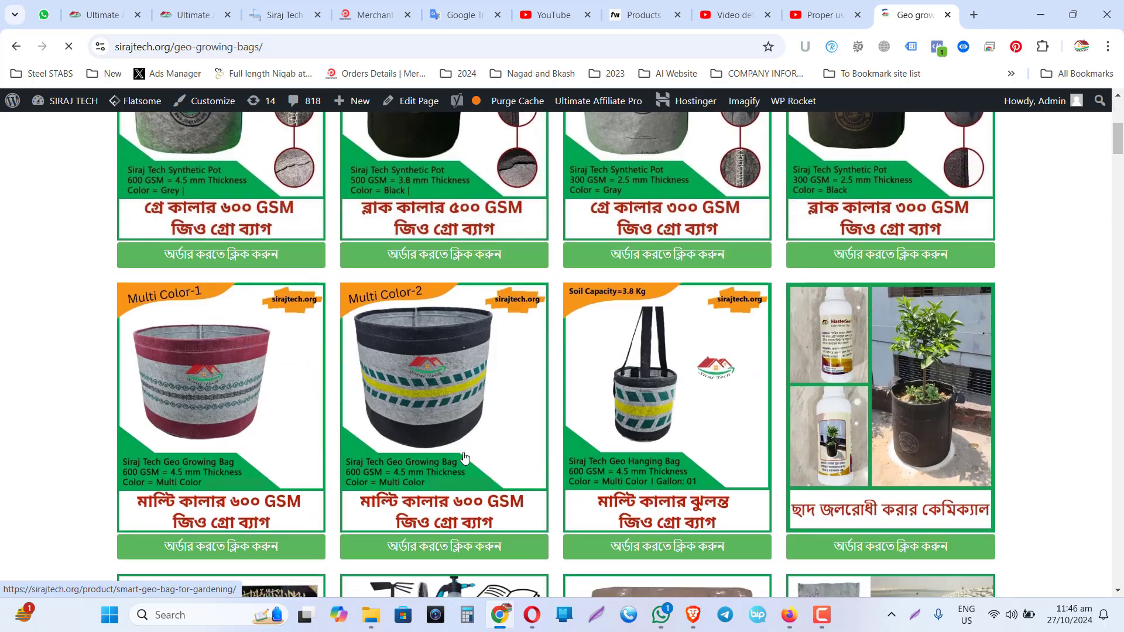
scroll(356, 396, "up", 8)
scroll(475, 430, "down", 4)
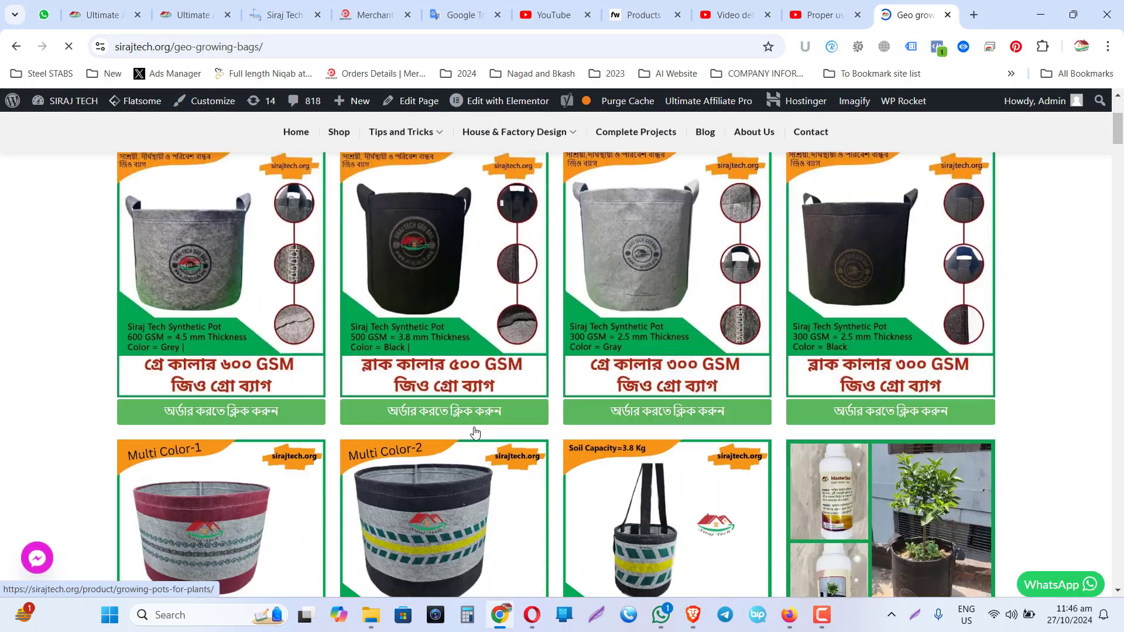
scroll(474, 432, "up", 1)
scroll(475, 432, "up", 4)
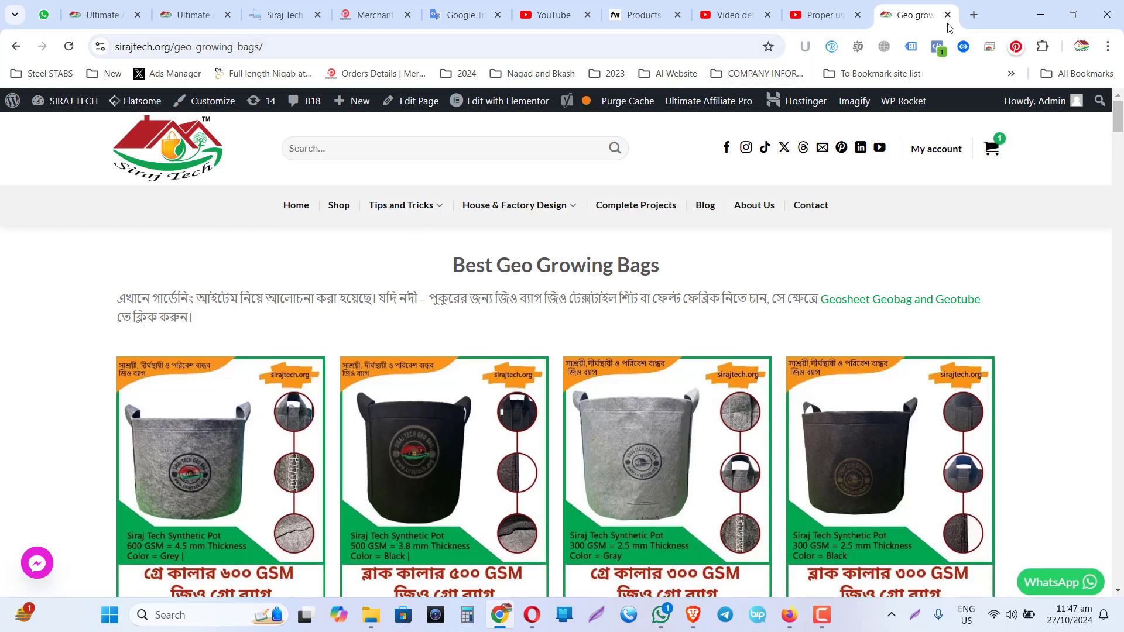
Step: Close the geo growing bags page and return from the bone powder video's details to the Channel content list in YouTube Studio
key("ctrl+w")
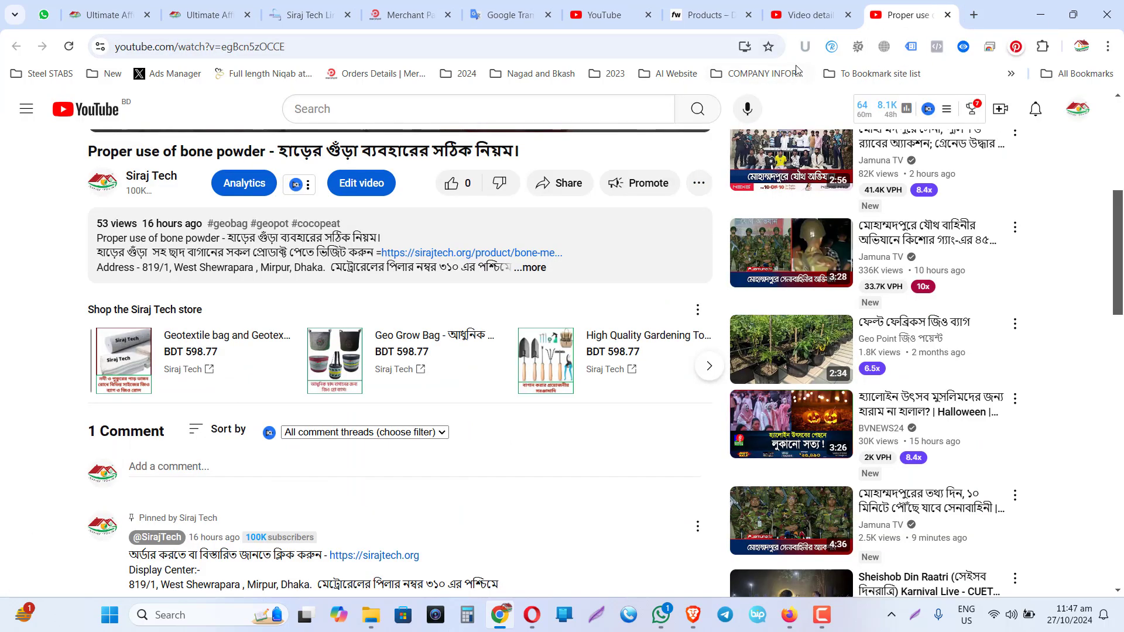
left_click(603, 8)
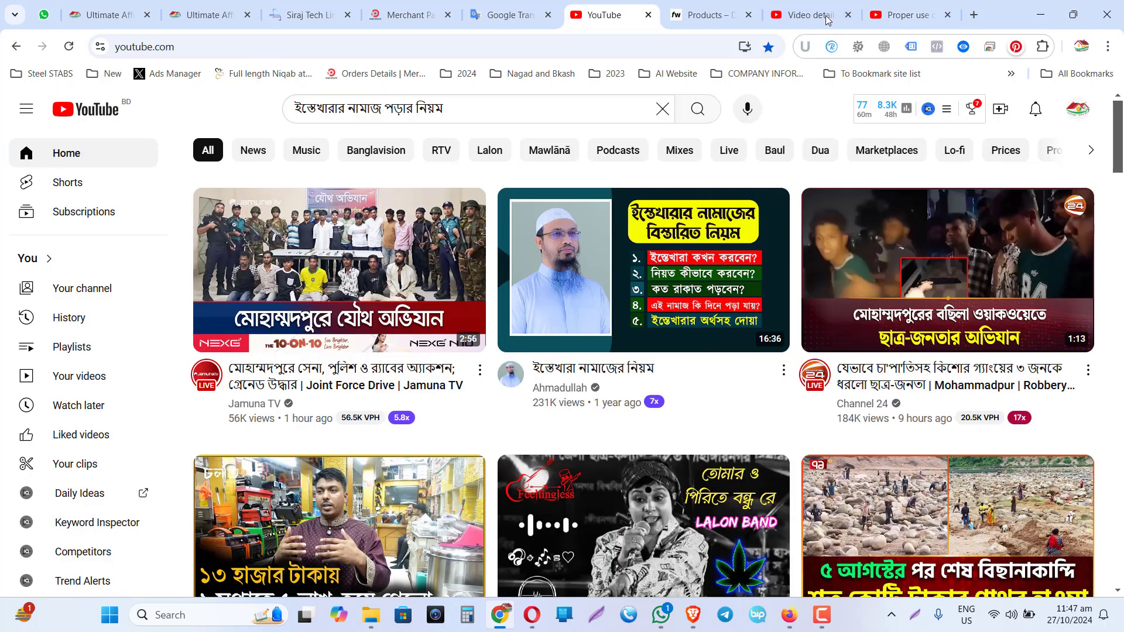
left_click(811, 14)
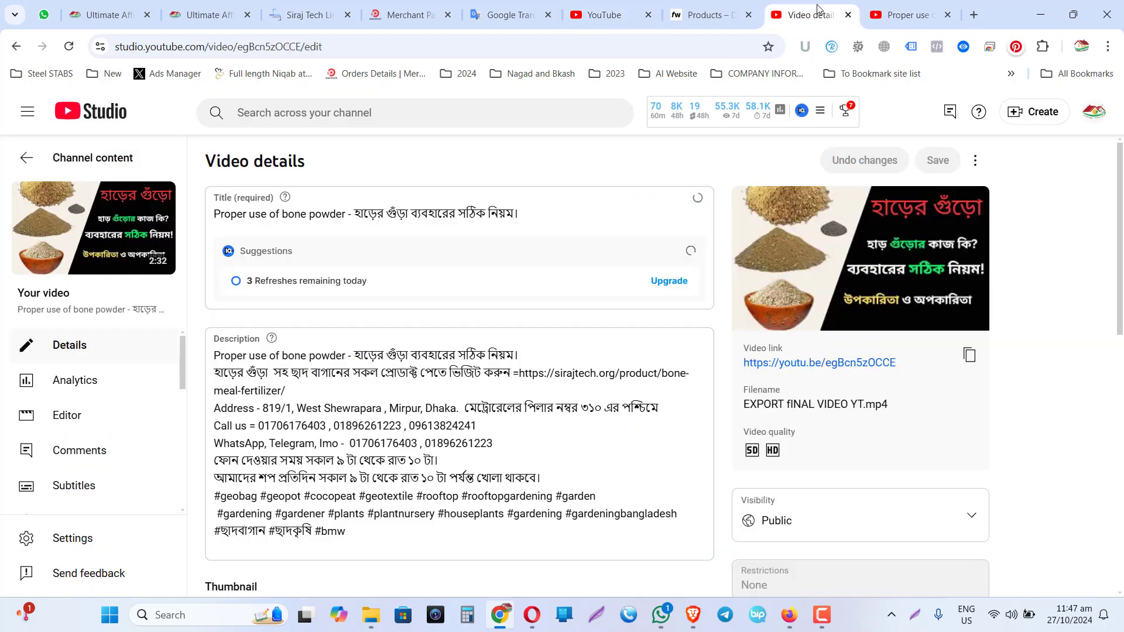
left_click(26, 157)
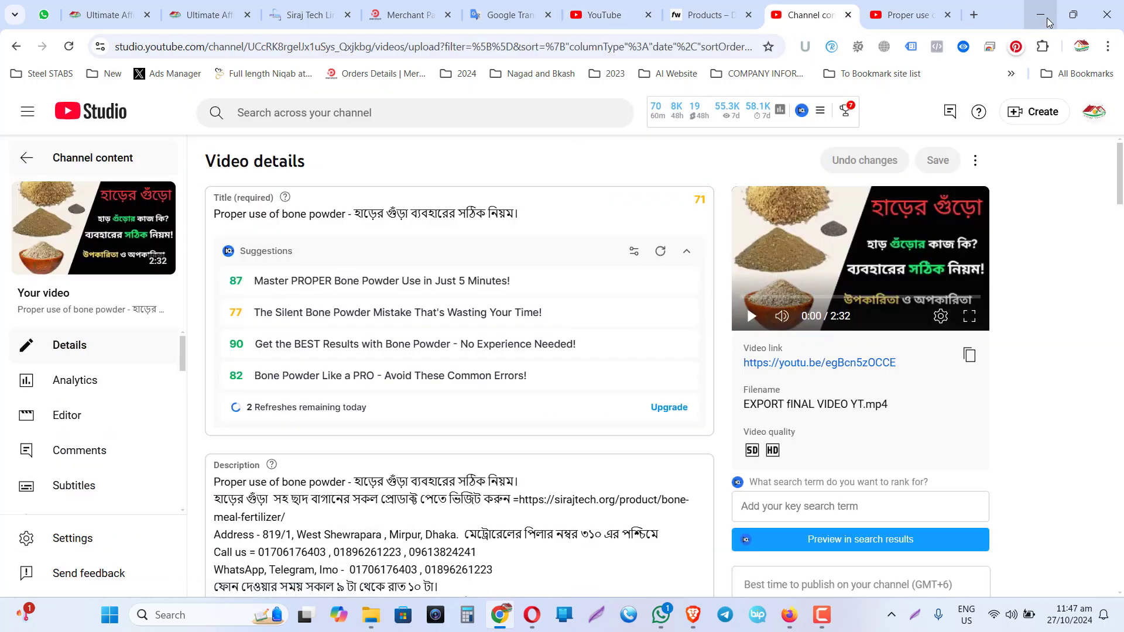
left_click(1041, 16)
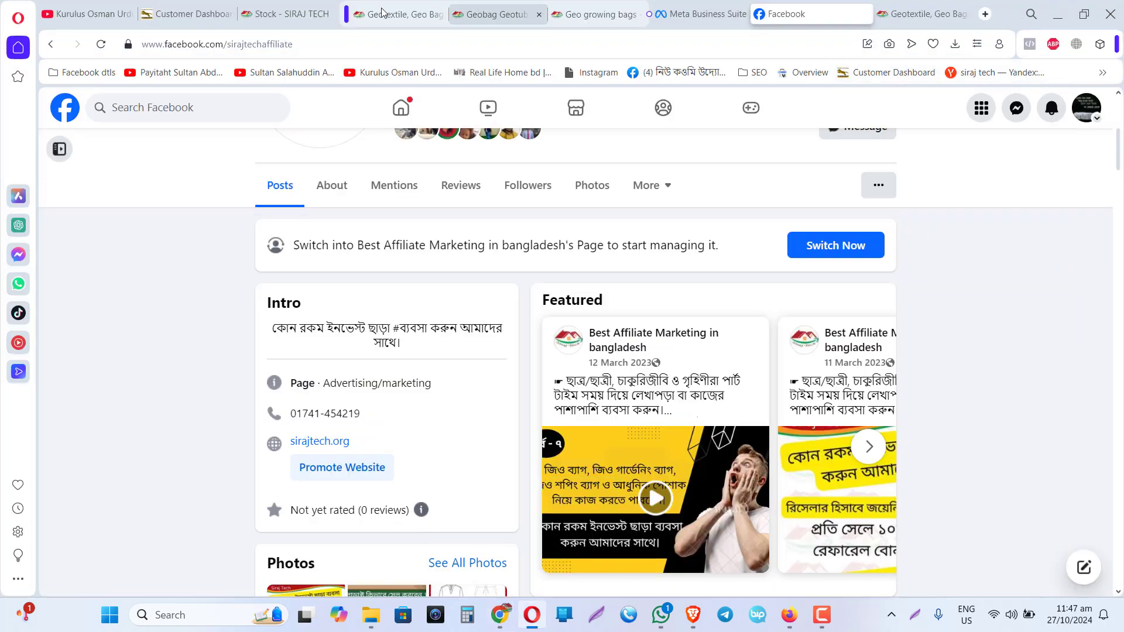
left_click(499, 614)
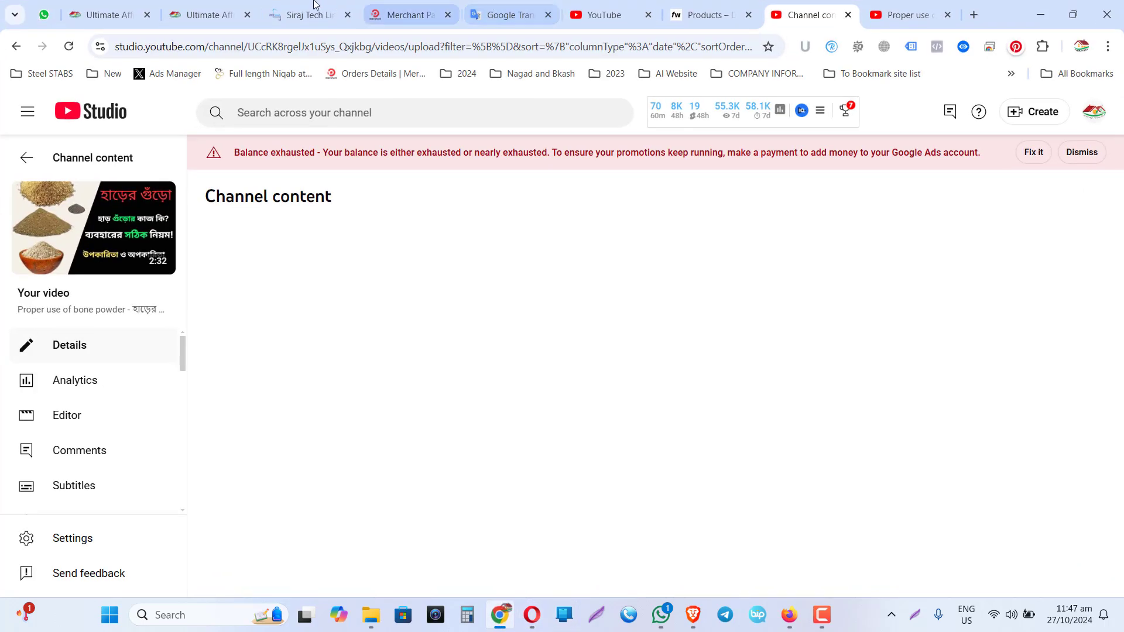
left_click(215, 5)
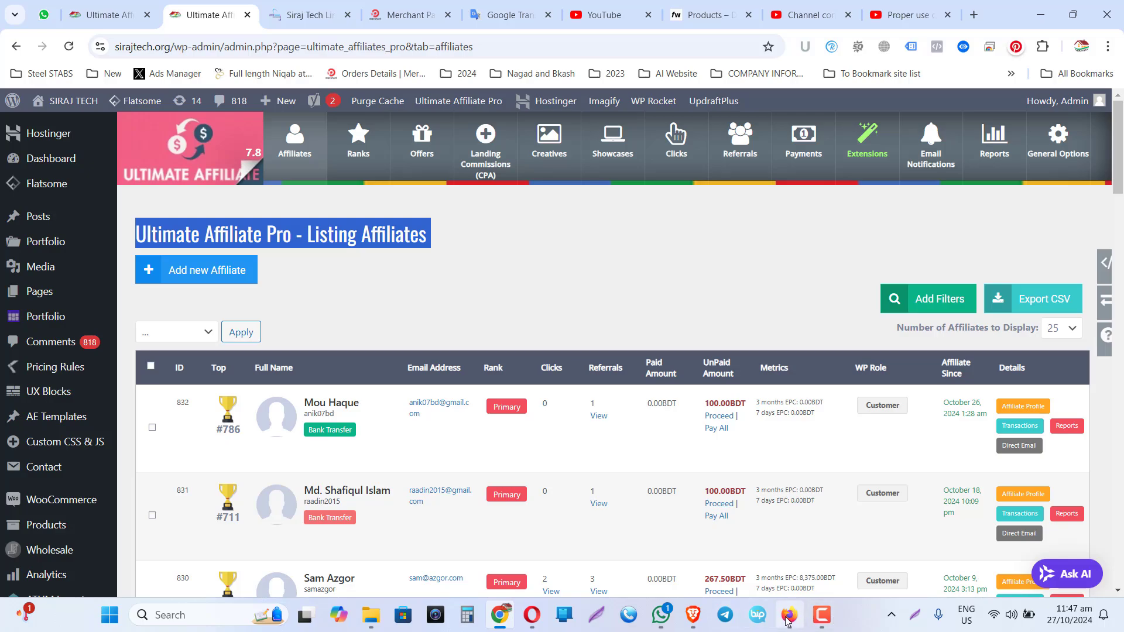
Step: Switch to the Siraj Tech homepage in Firefox and open the Become an Affiliate page from the footer's Service & Help links
left_click(788, 614)
scroll(701, 431, "down", 15)
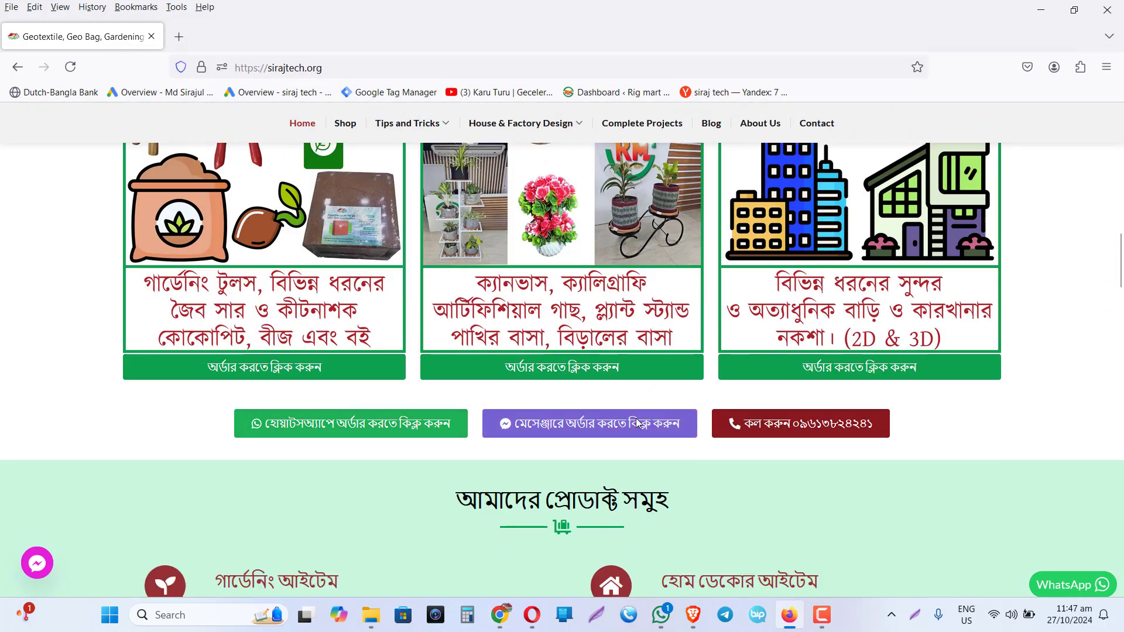
scroll(631, 415, "down", 15)
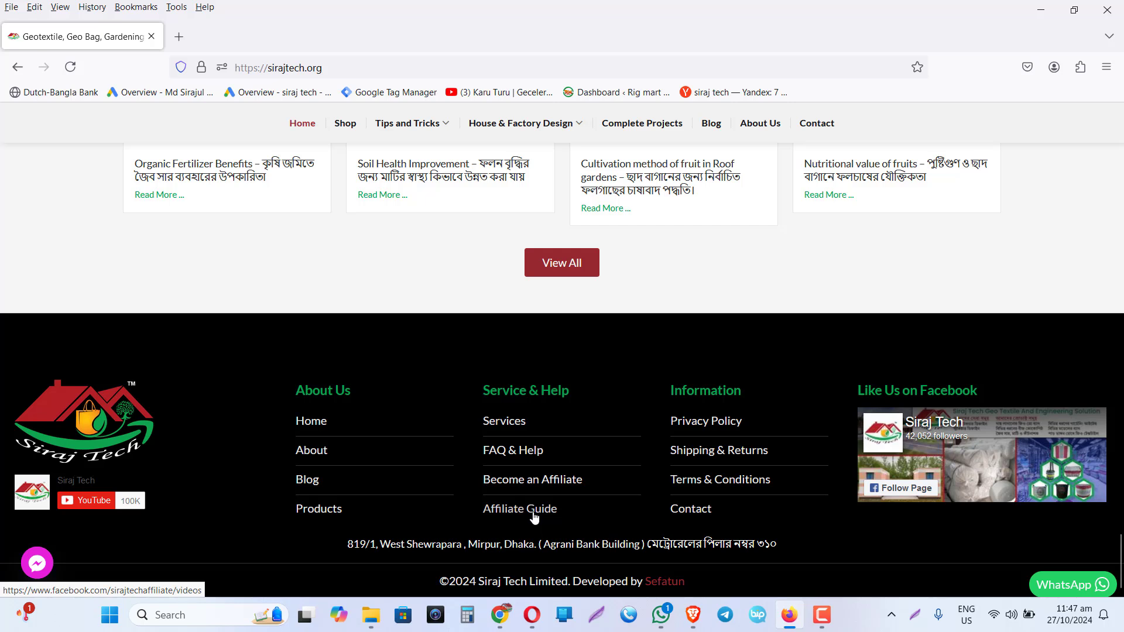
left_click(514, 481)
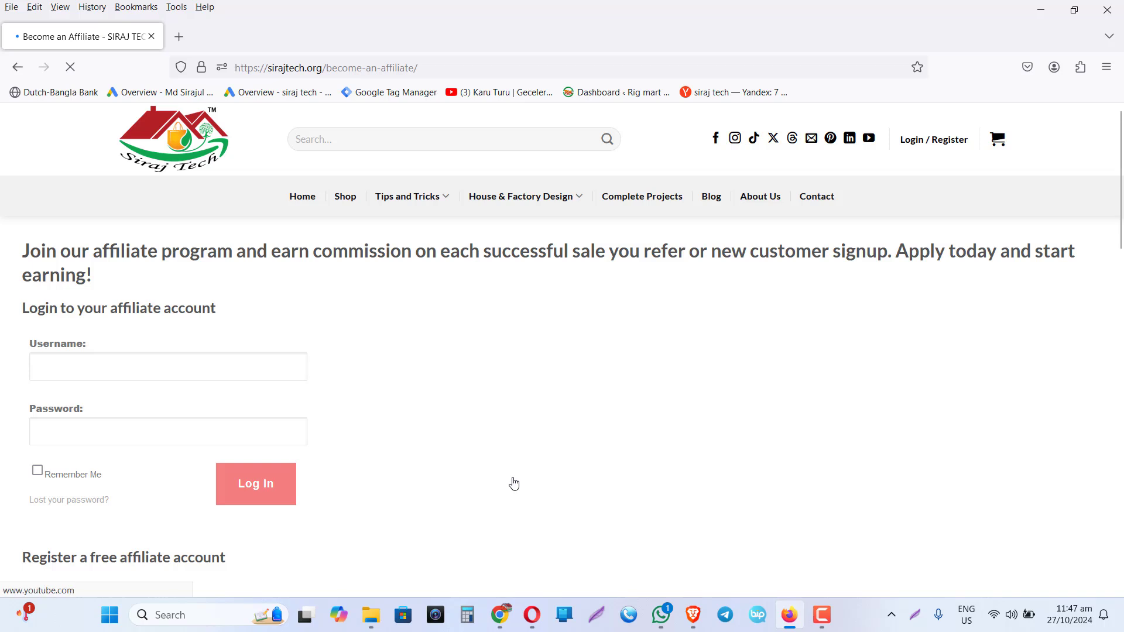
Step: Review the fields of the free affiliate account registration form, from Username through Phone and the terms acceptance
scroll(419, 495, "down", 9)
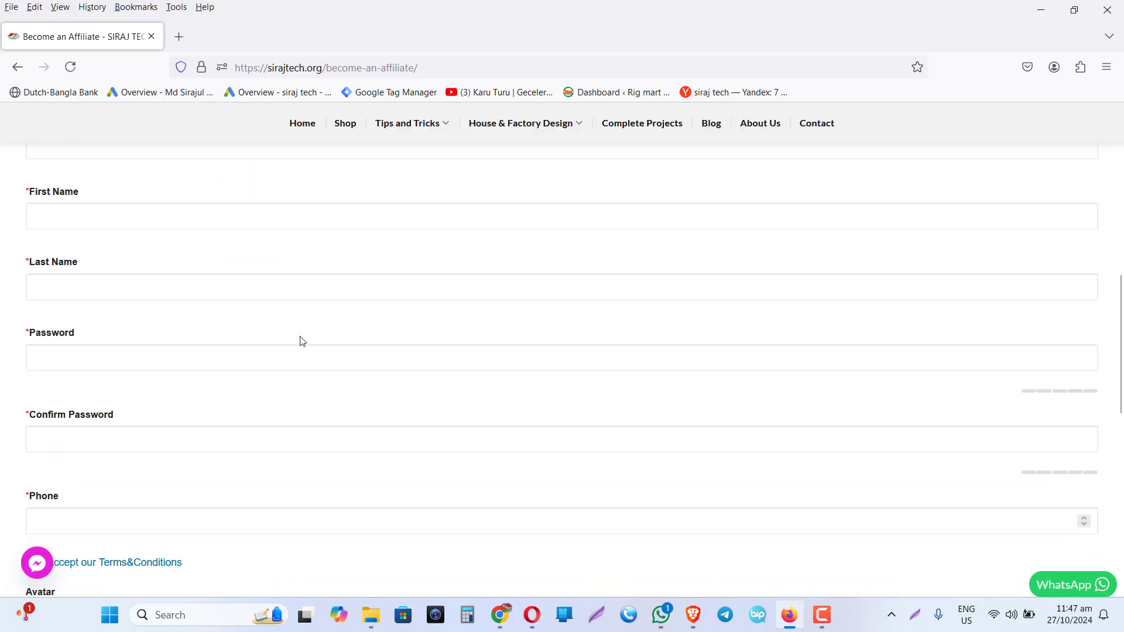
scroll(258, 436, "down", 3)
scroll(251, 444, "up", 6)
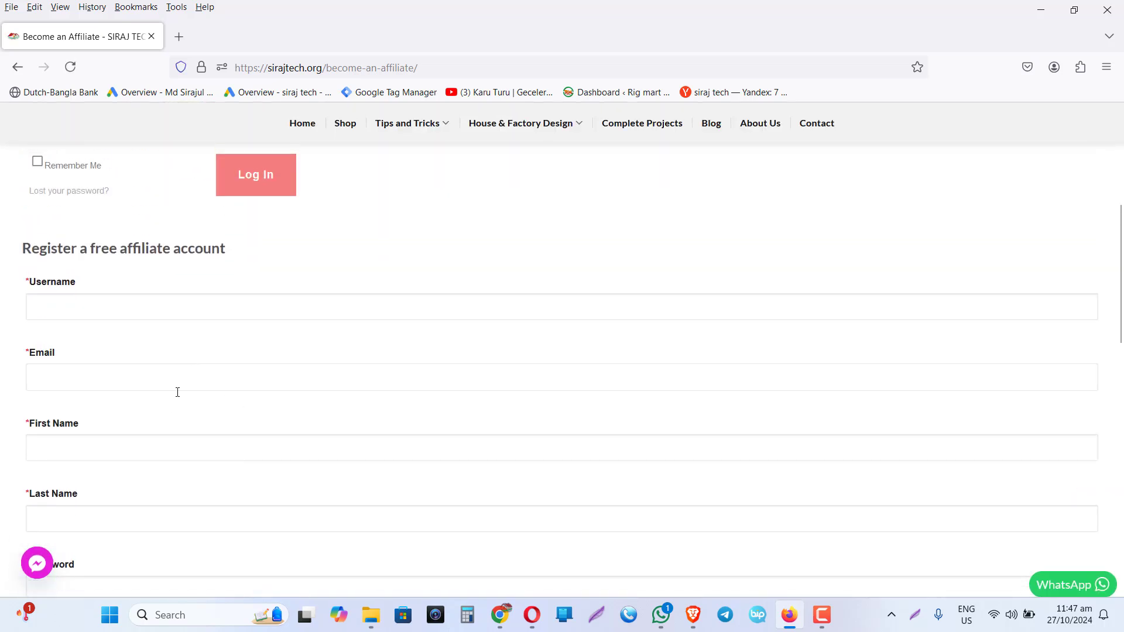
scroll(165, 410, "down", 5)
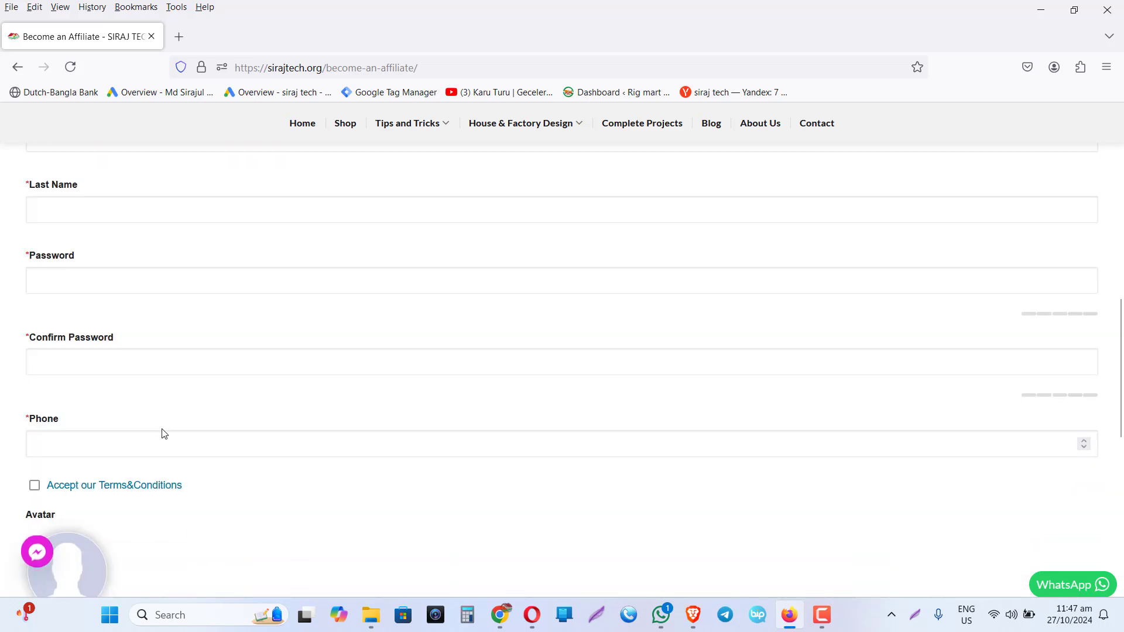
Step: Log in to the affiliate account with the saved username and account password, enabling Remember Me
scroll(130, 446, "up", 10)
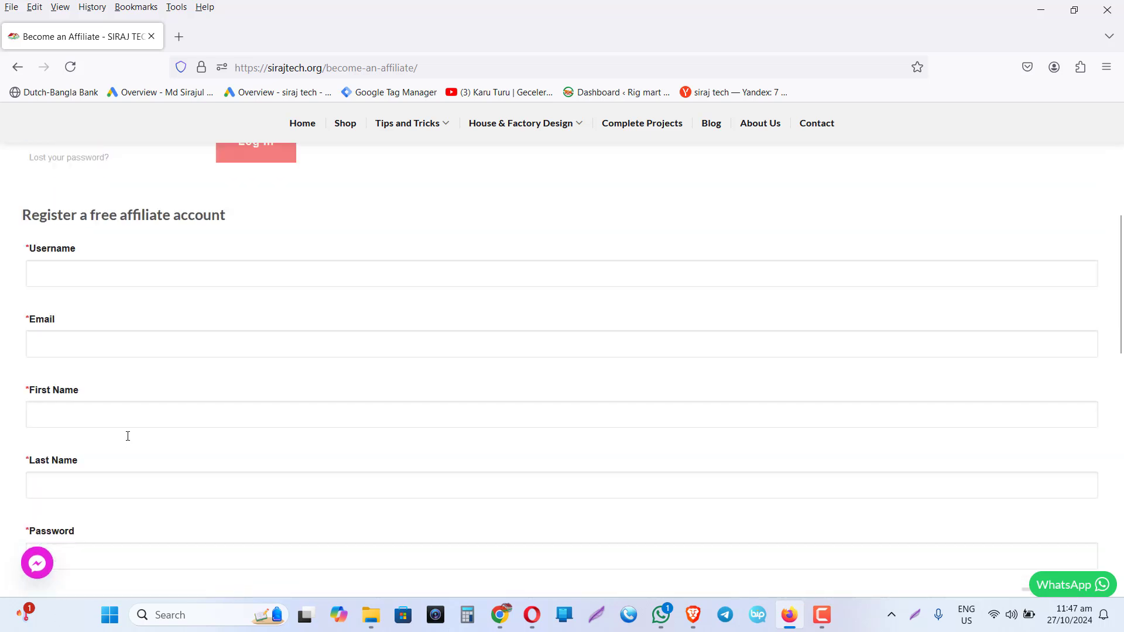
left_click(107, 367)
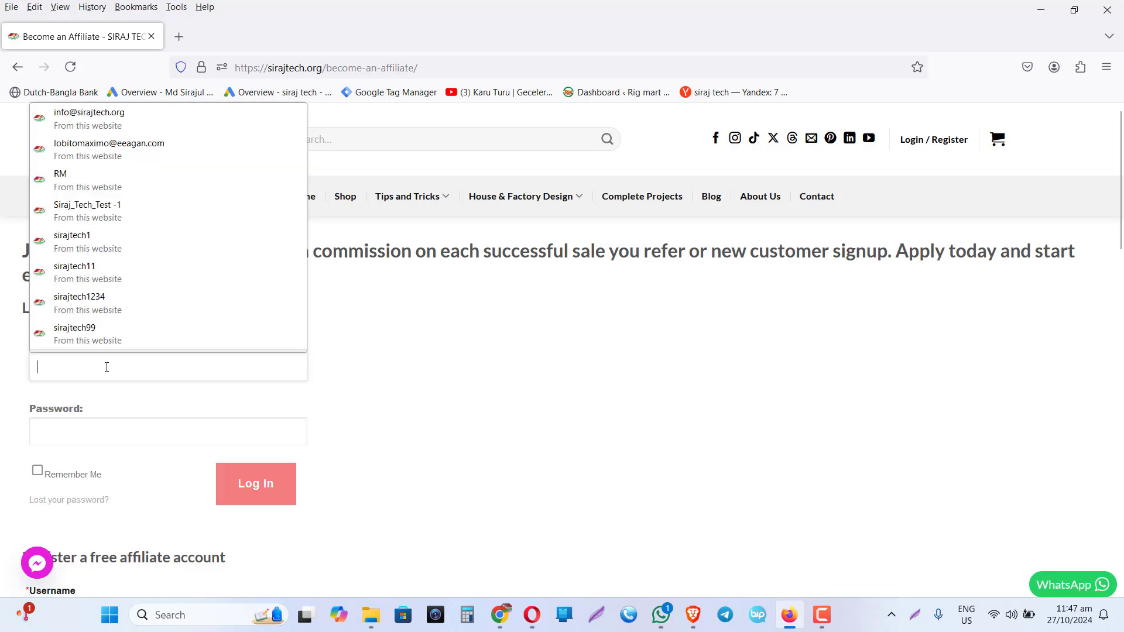
left_click(105, 112)
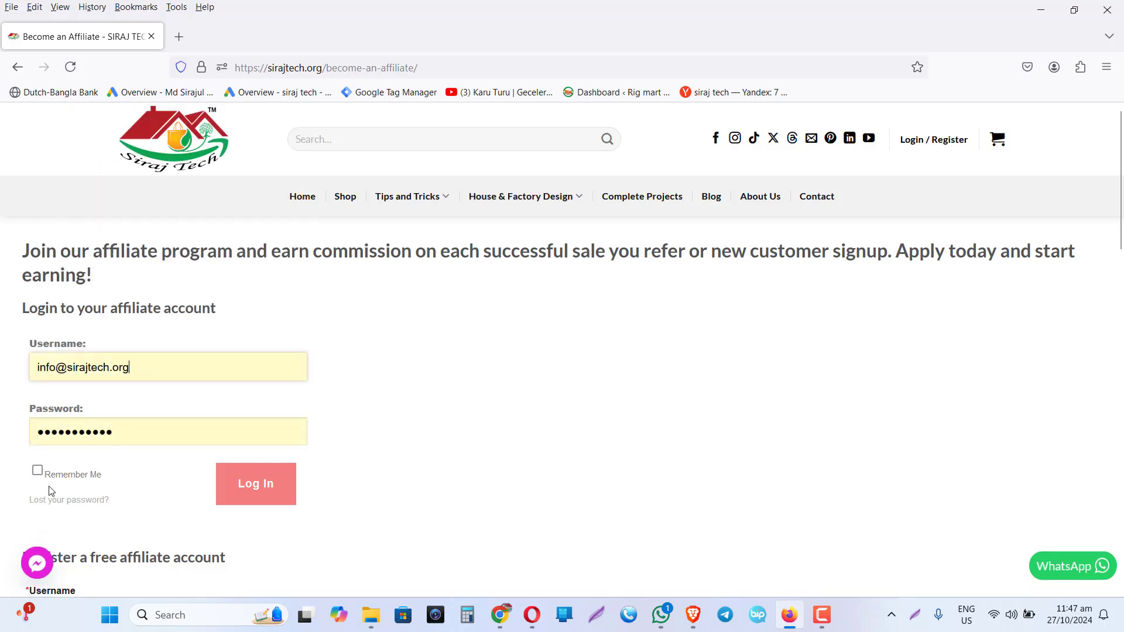
left_click(37, 470)
left_click(258, 495)
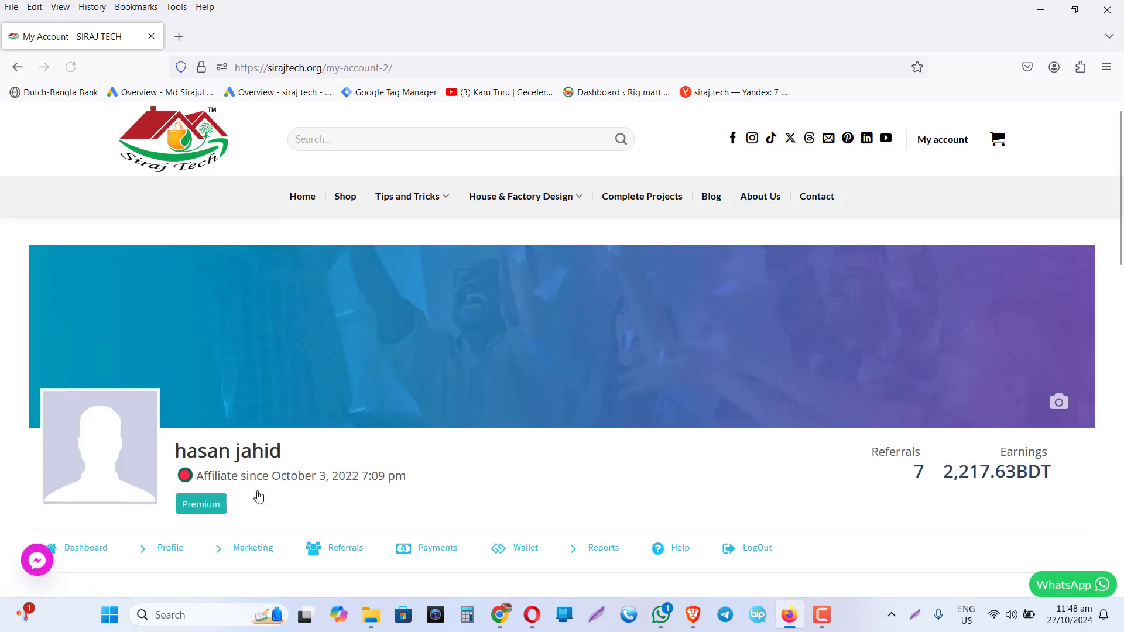
Step: Open the affiliate account's Referrals section and examine the amounts and the Verified and Refused statuses in the referral list
scroll(258, 496, "down", 4)
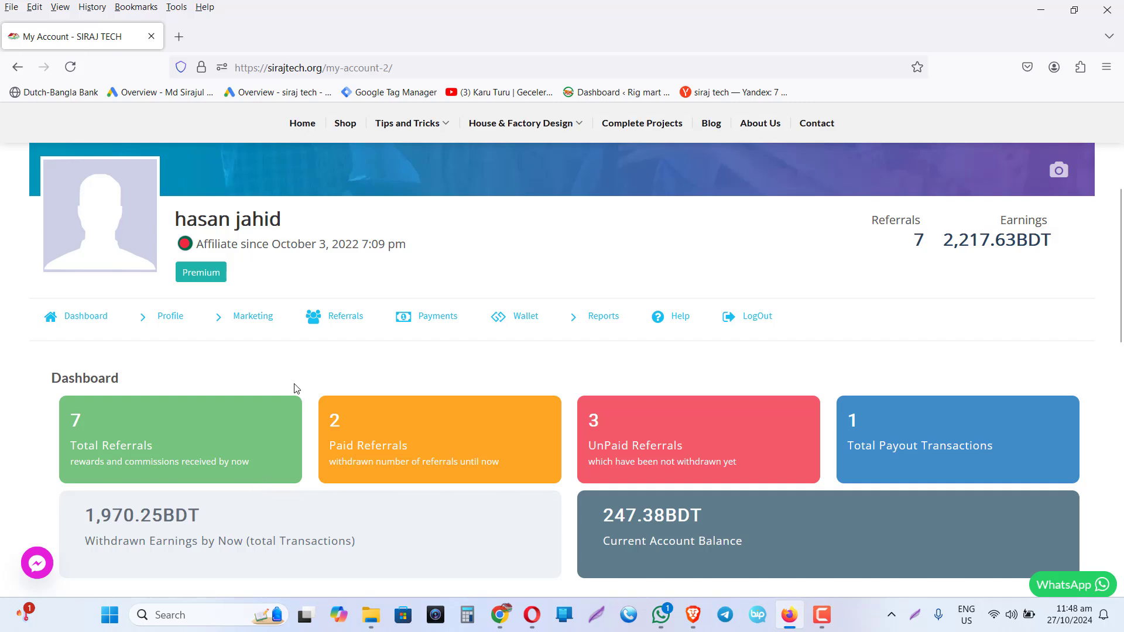
mouse_move(254, 316)
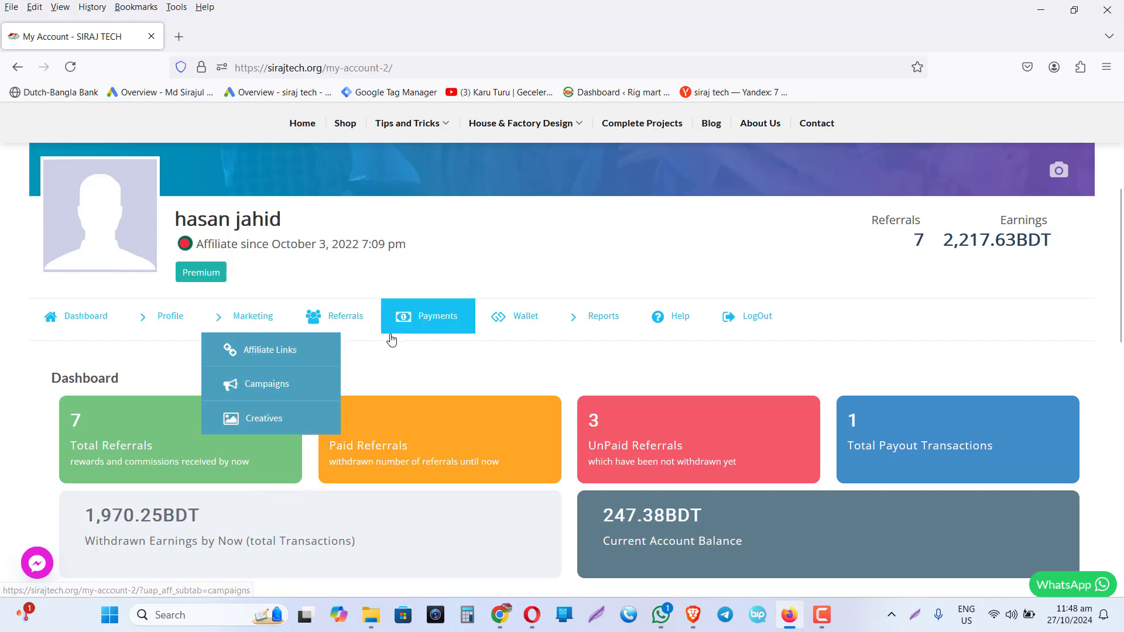
left_click(358, 327)
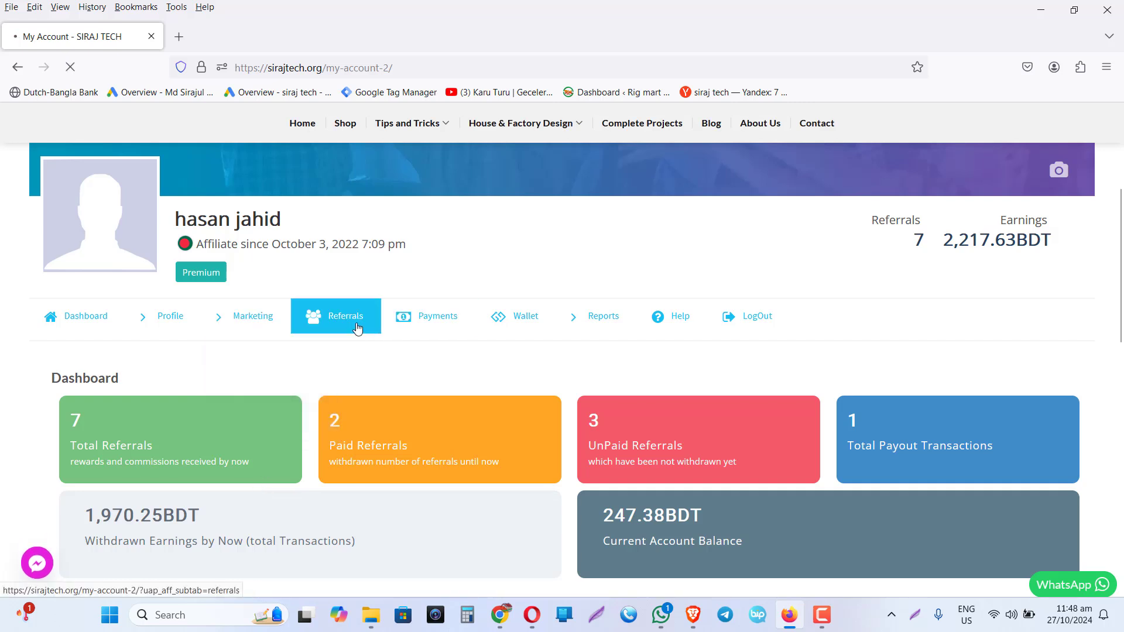
scroll(355, 328, "down", 10)
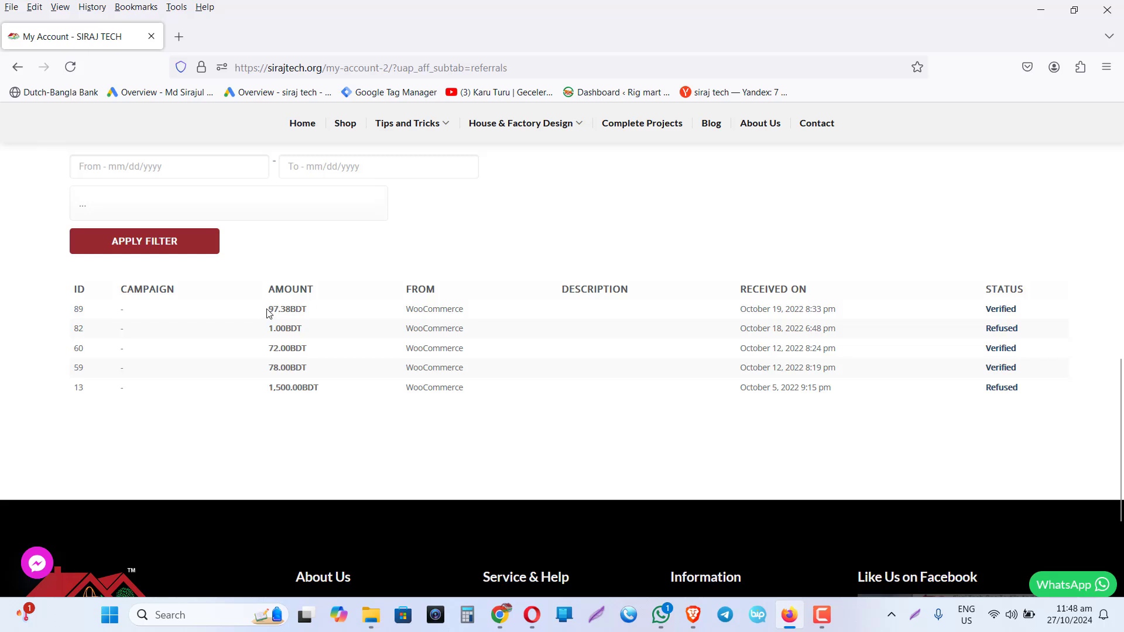
left_click_drag(268, 311, 309, 311)
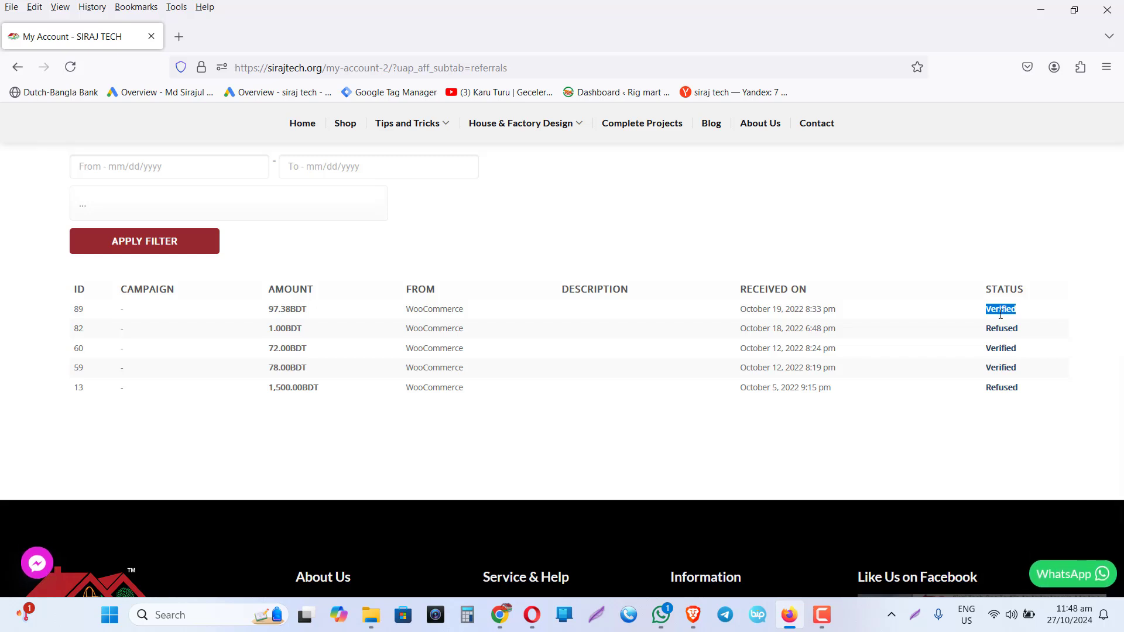
left_click(1002, 327)
double_click(1002, 328)
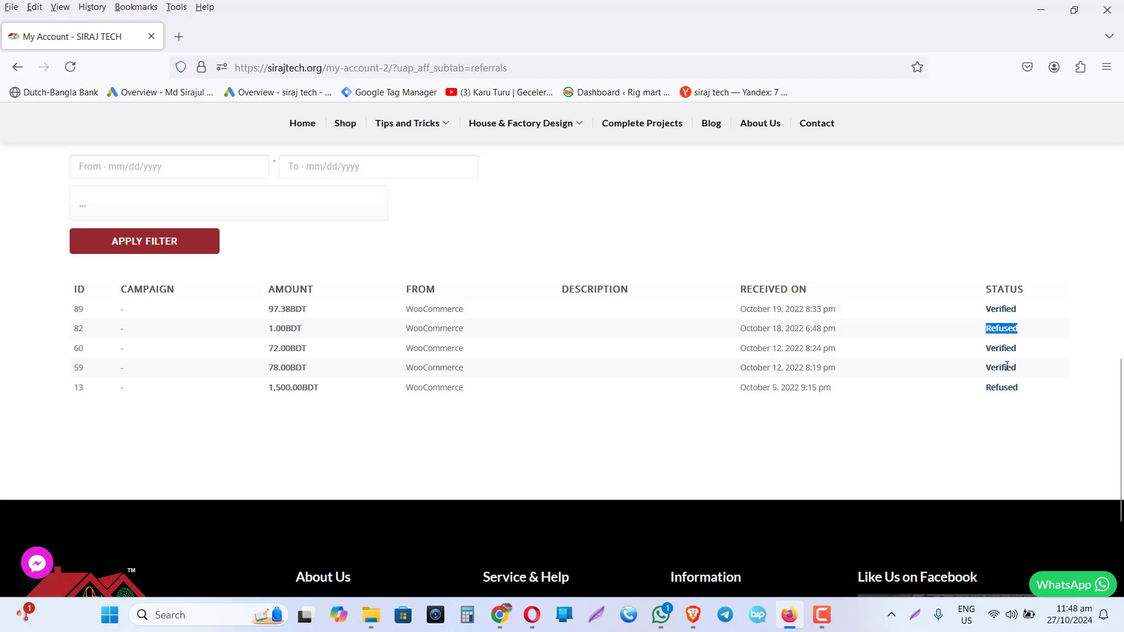
Step: Open the affiliate account's Payments section and examine the transaction totals and Withdrawn History
scroll(499, 326, "up", 10)
scroll(485, 323, "down", 3)
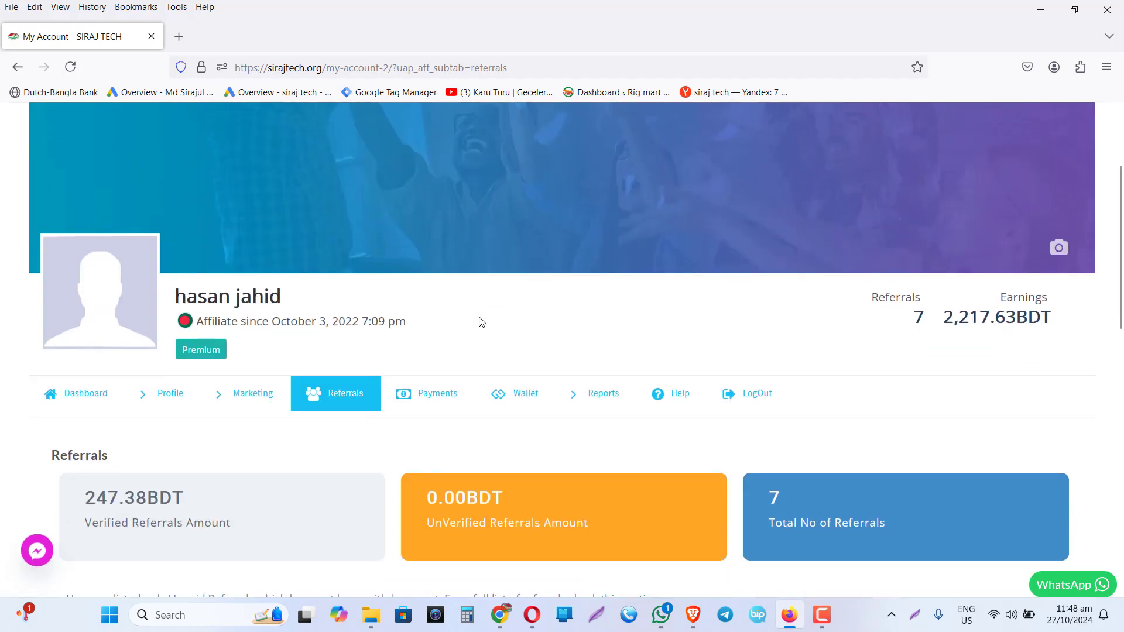
left_click(430, 402)
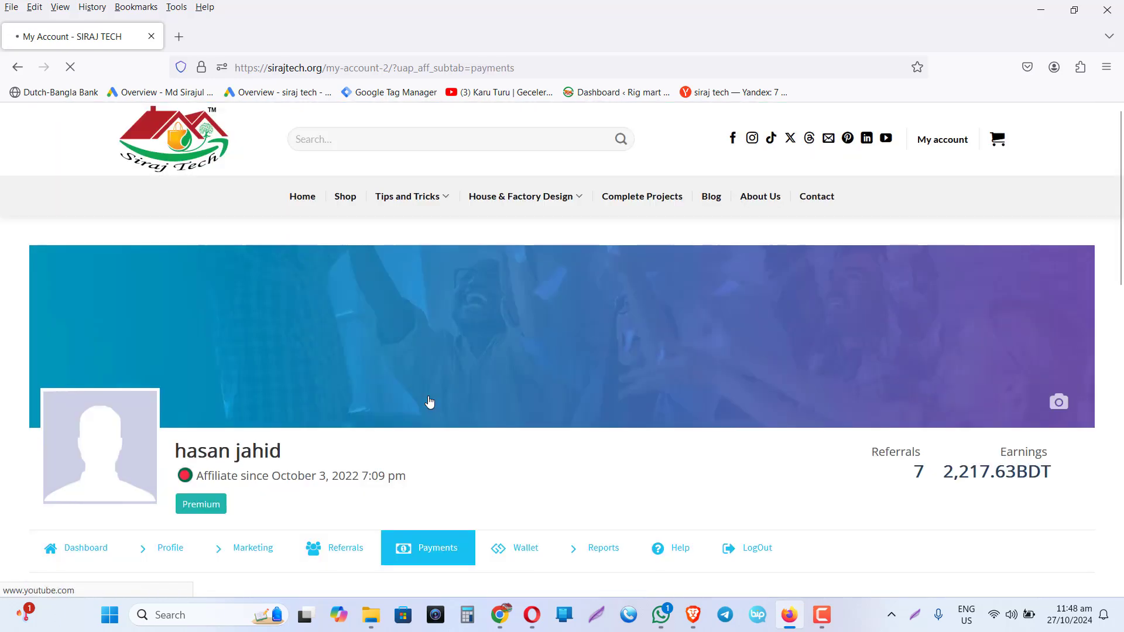
scroll(430, 402, "down", 5)
scroll(427, 399, "down", 1)
scroll(104, 332, "up", 1)
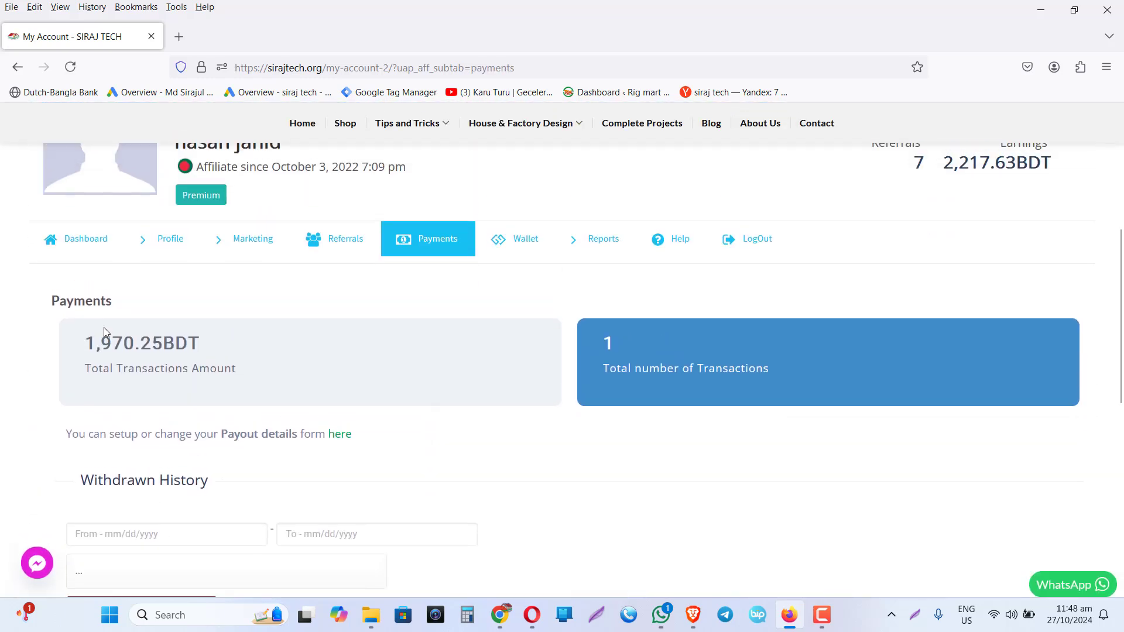
scroll(166, 375, "down", 5)
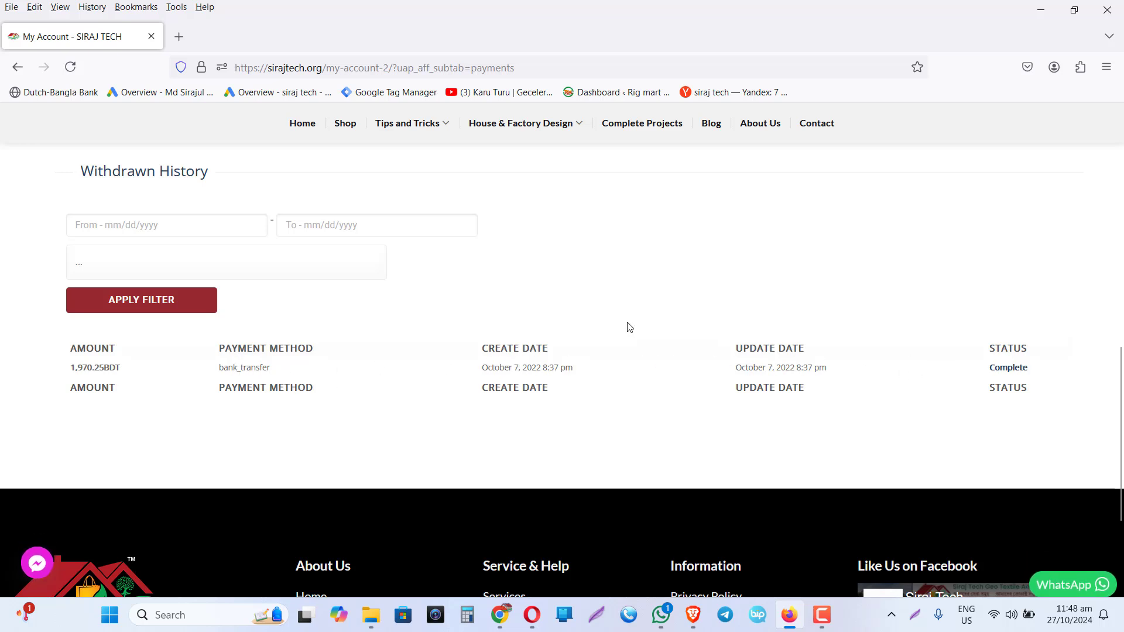
Step: Return to the affiliate account's Dashboard overview
scroll(627, 326, "up", 6)
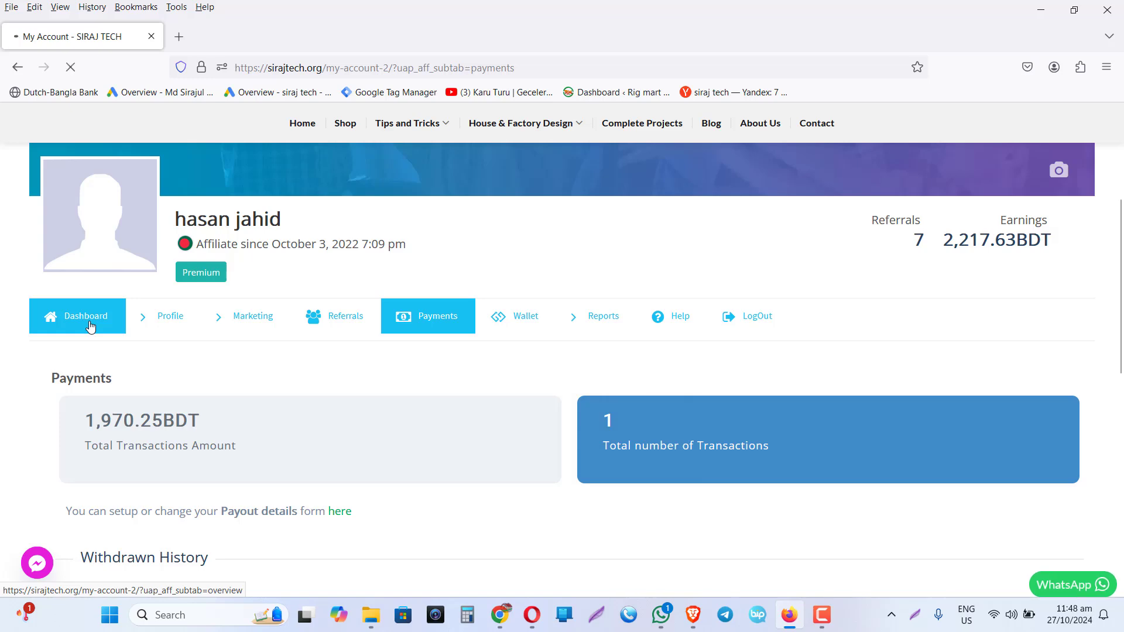
left_click(89, 326)
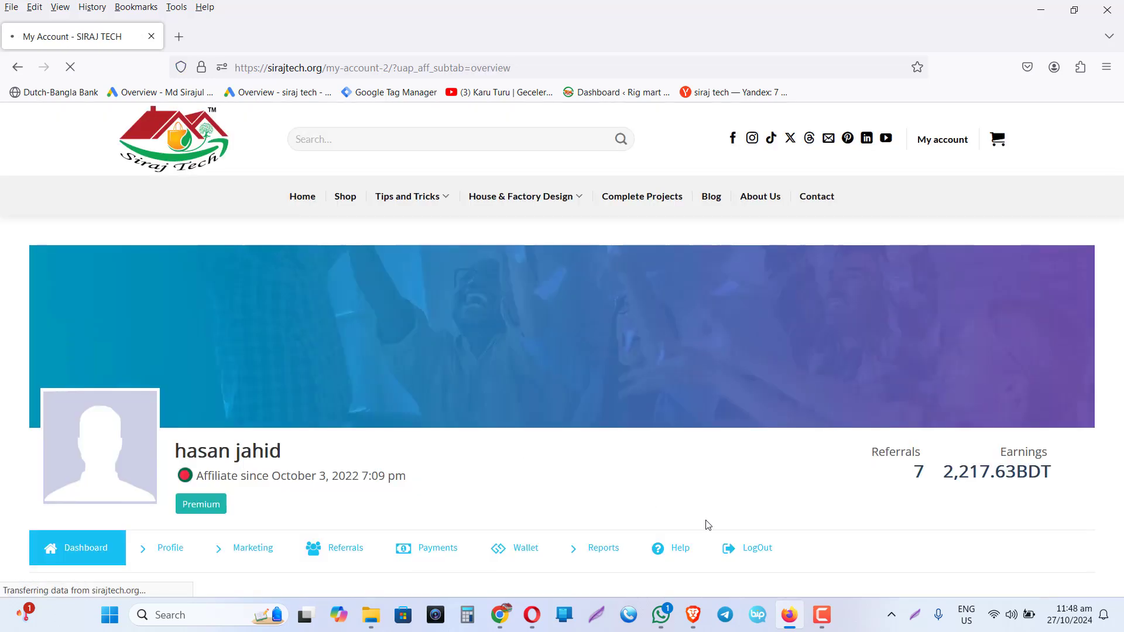
Step: Examine the affiliate Dashboard's referral cards, withdrawn earnings, current account balance, earnings overview and summary for this month
scroll(622, 388, "down", 5)
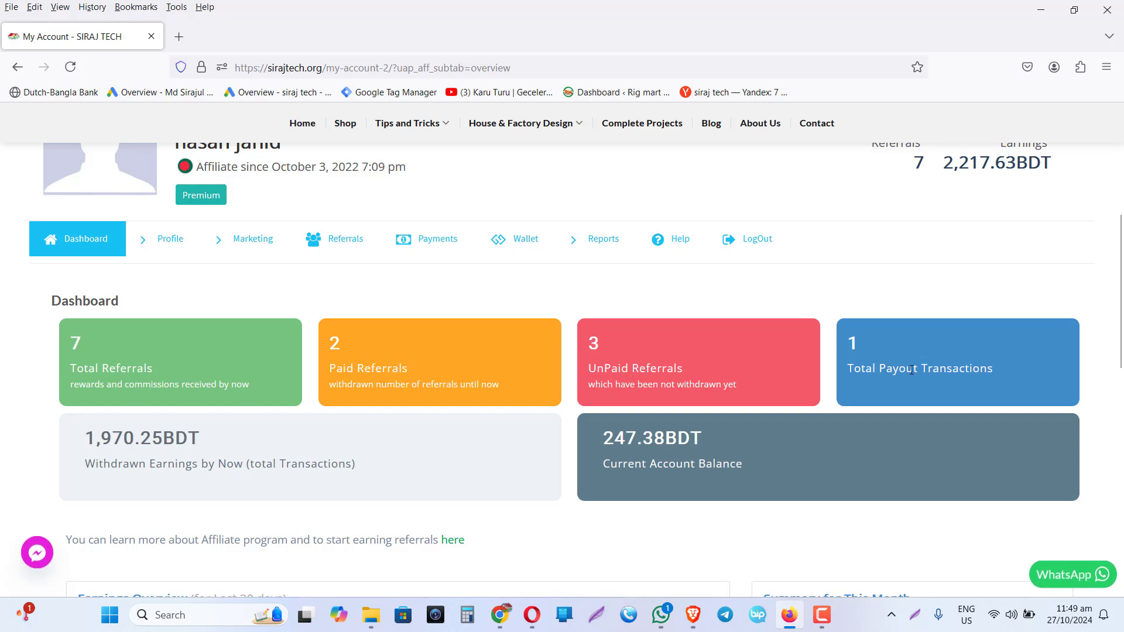
scroll(911, 370, "down", 1)
scroll(910, 375, "down", 2)
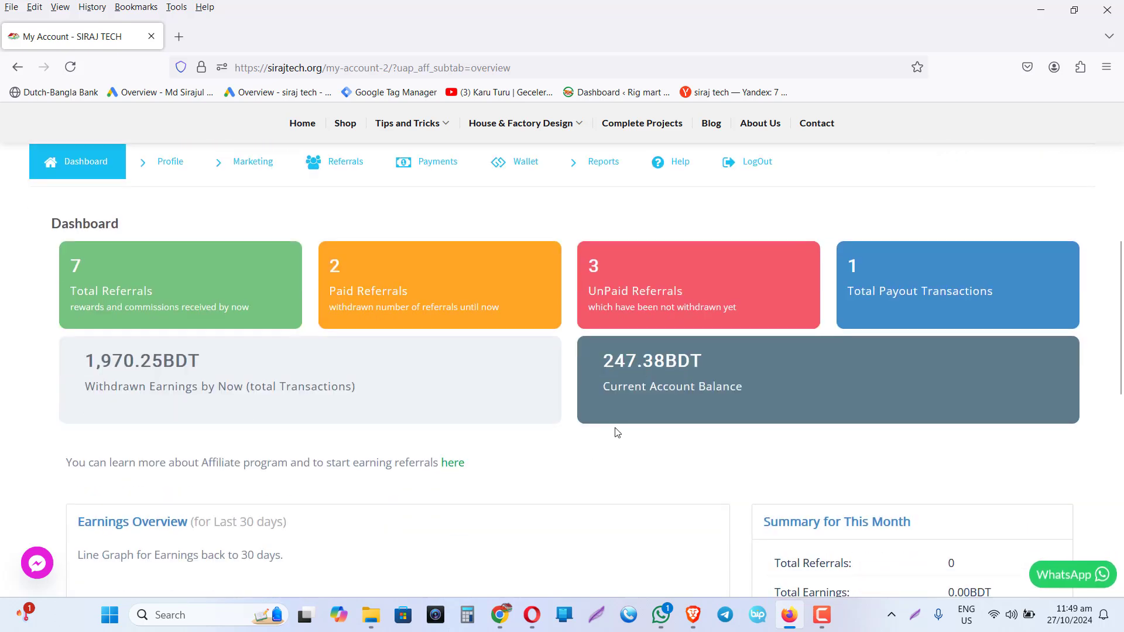
left_click_drag(601, 358, 722, 361)
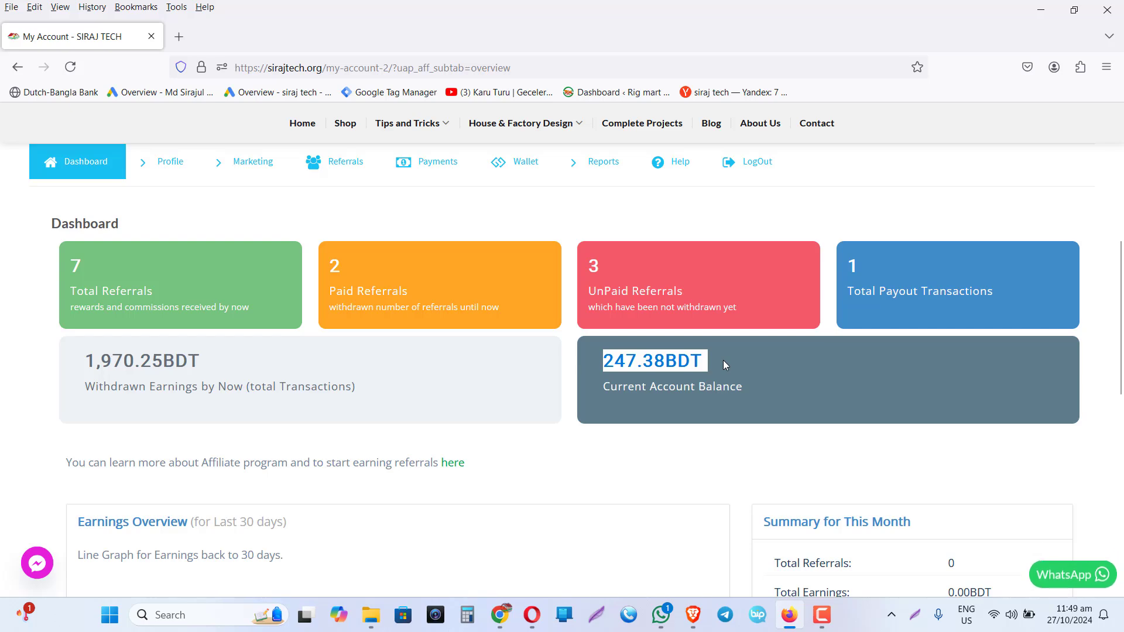
scroll(477, 422, "down", 5)
scroll(477, 421, "up", 10)
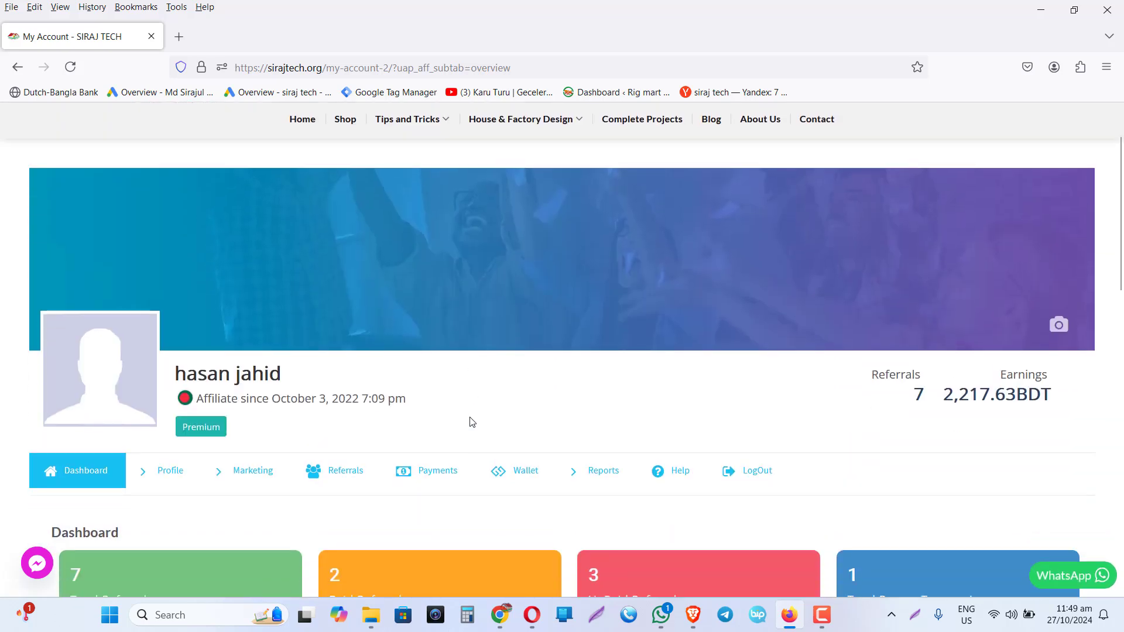
scroll(472, 421, "down", 10)
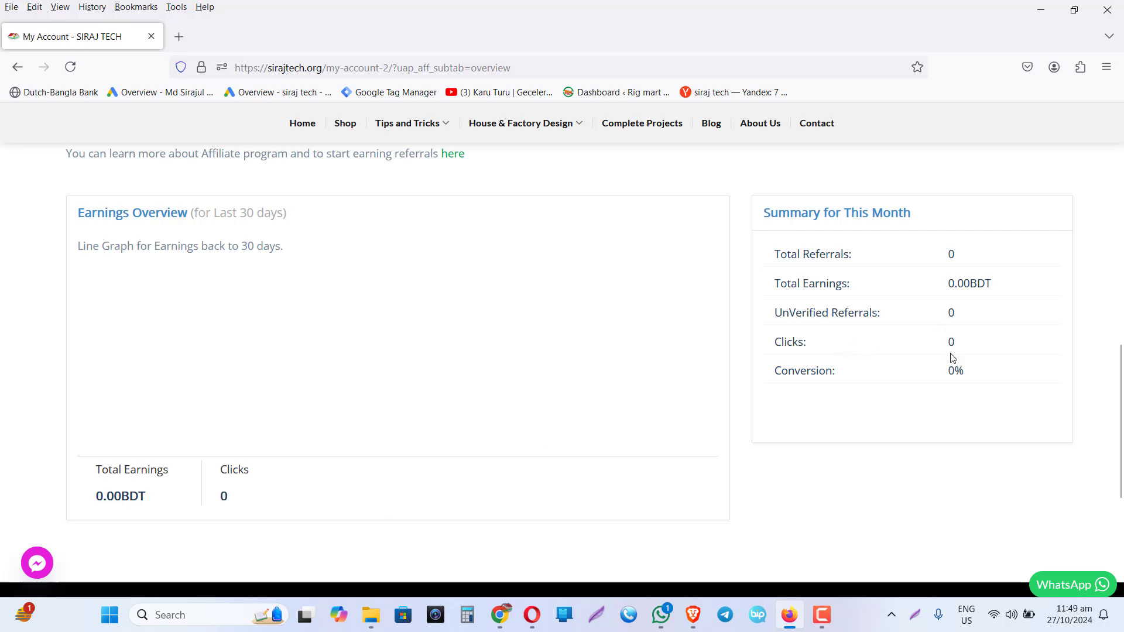
scroll(627, 394, "up", 5)
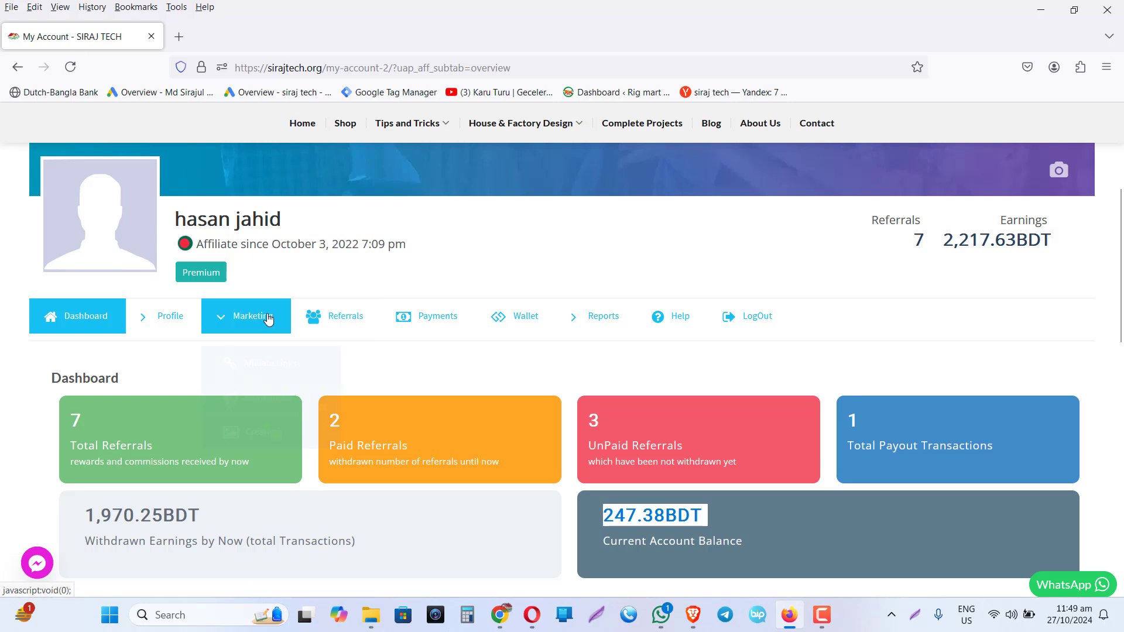
Step: Open the affiliate account's Affiliate Links page from the Marketing options and go to its Link Generator section
mouse_move(269, 317)
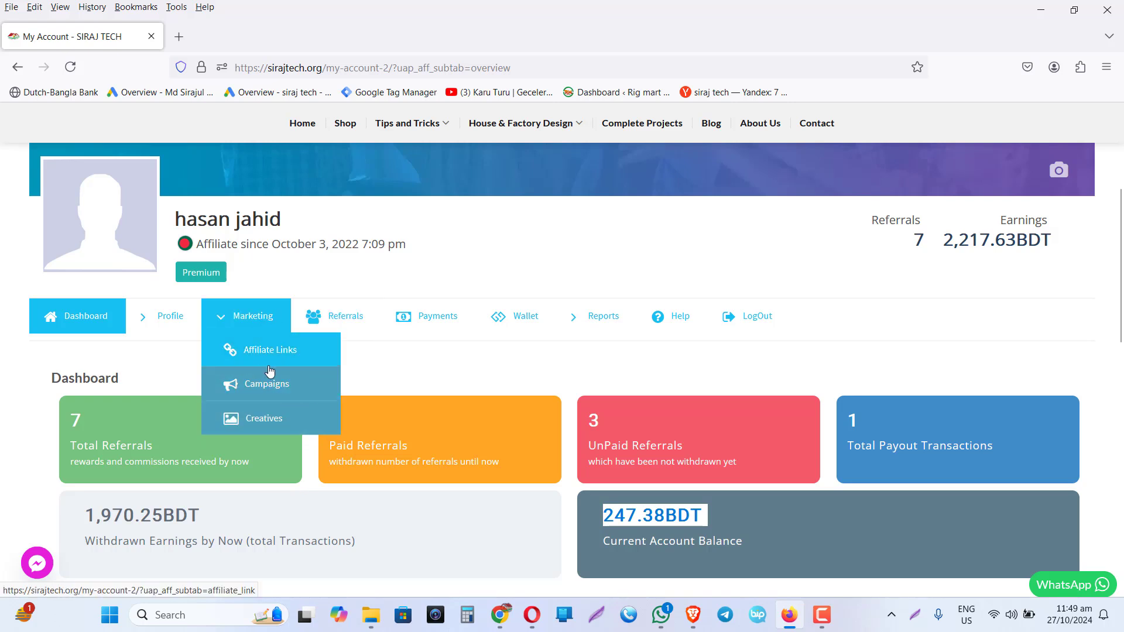
left_click(280, 367)
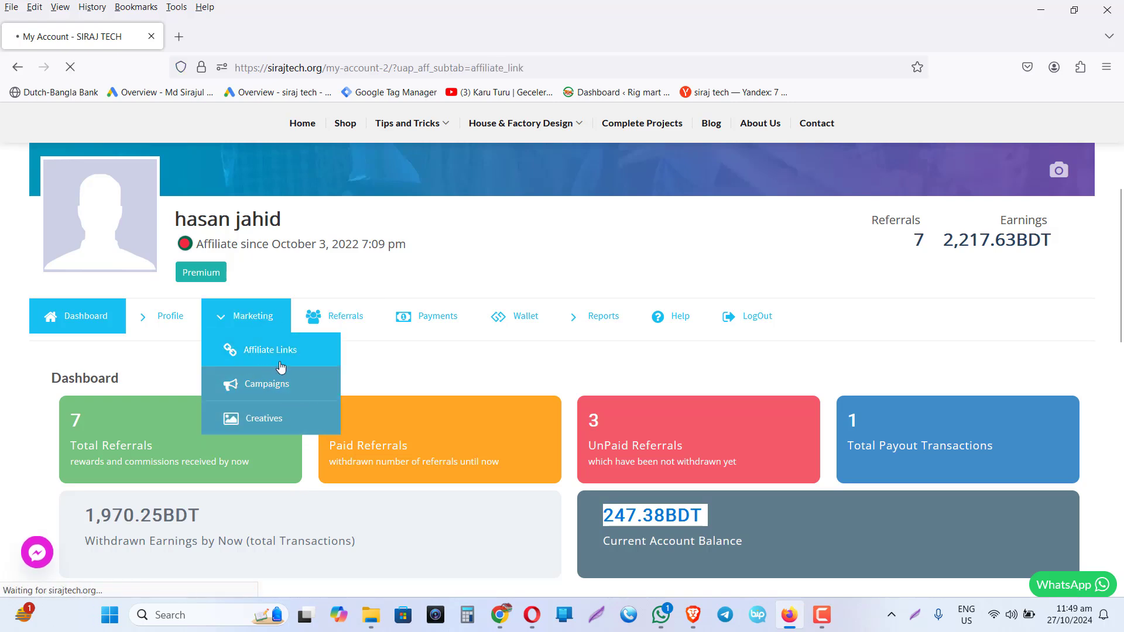
scroll(567, 446, "down", 10)
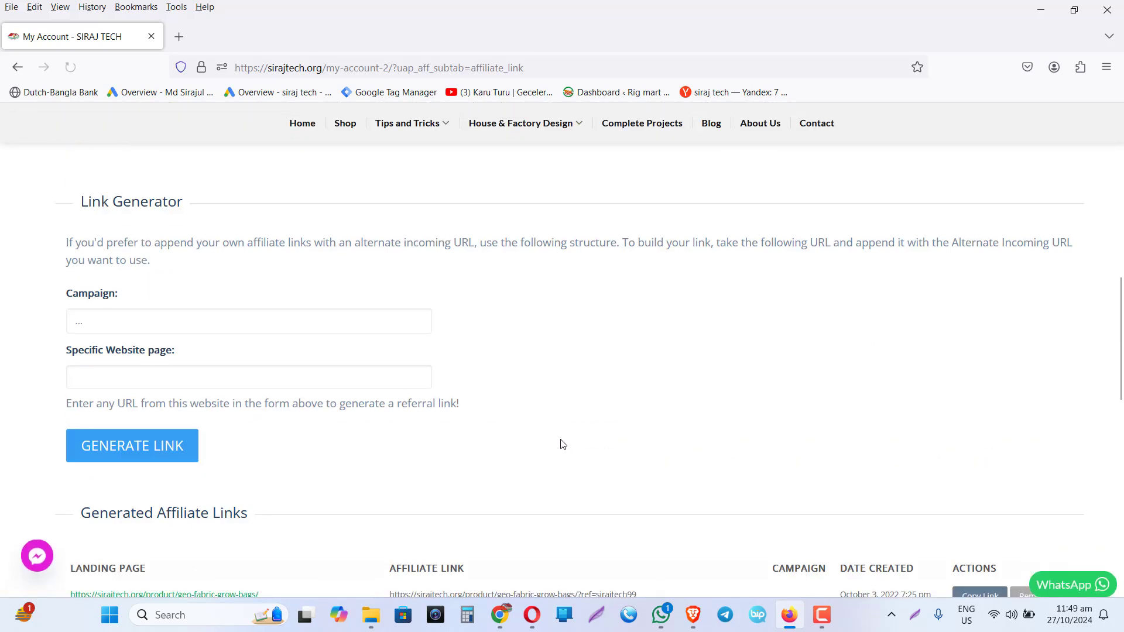
left_click(532, 615)
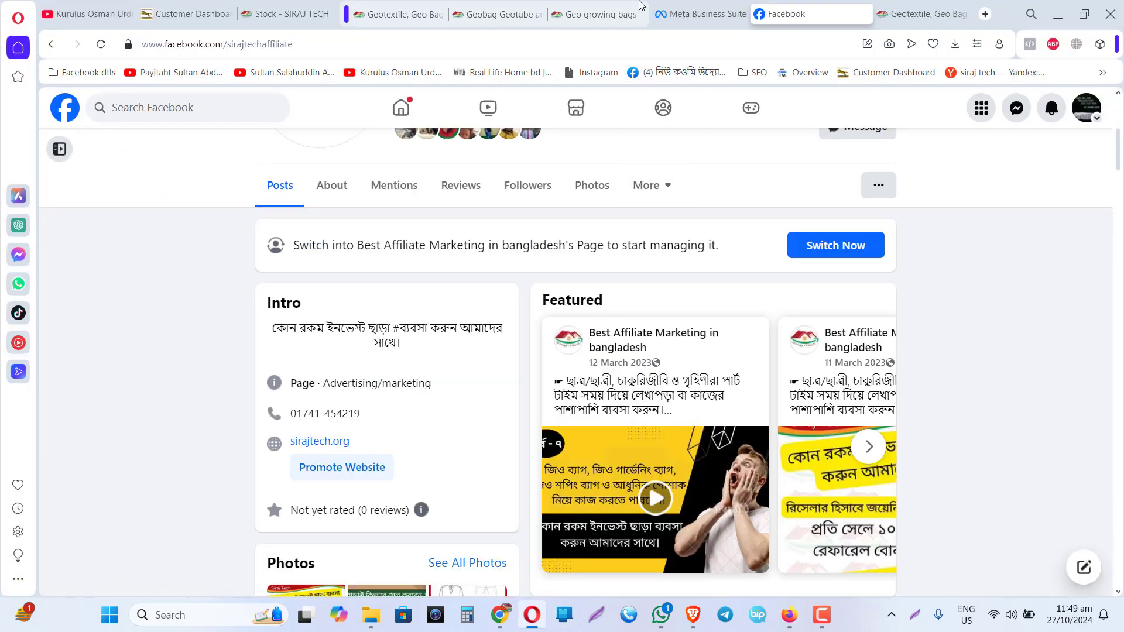
left_click(586, 4)
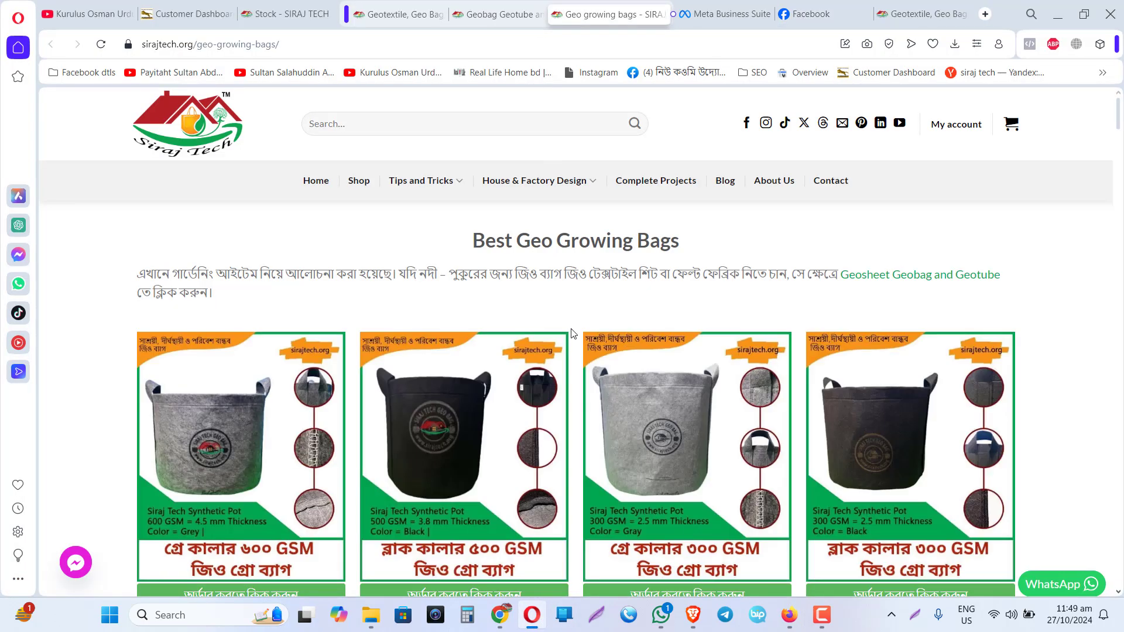
left_click(693, 614)
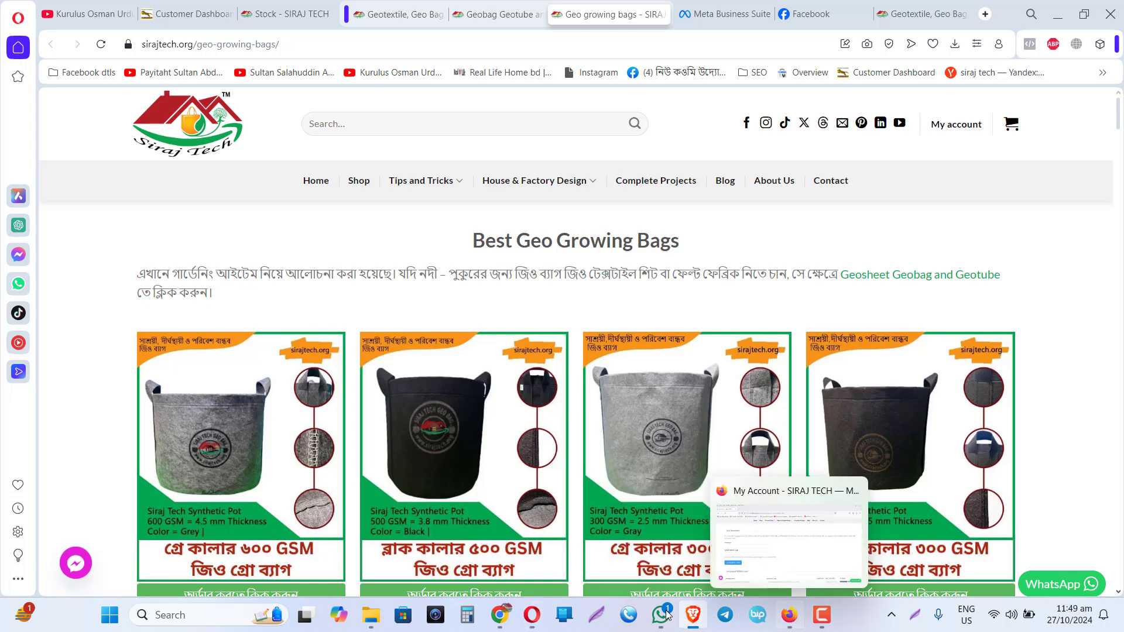
left_click(796, 613)
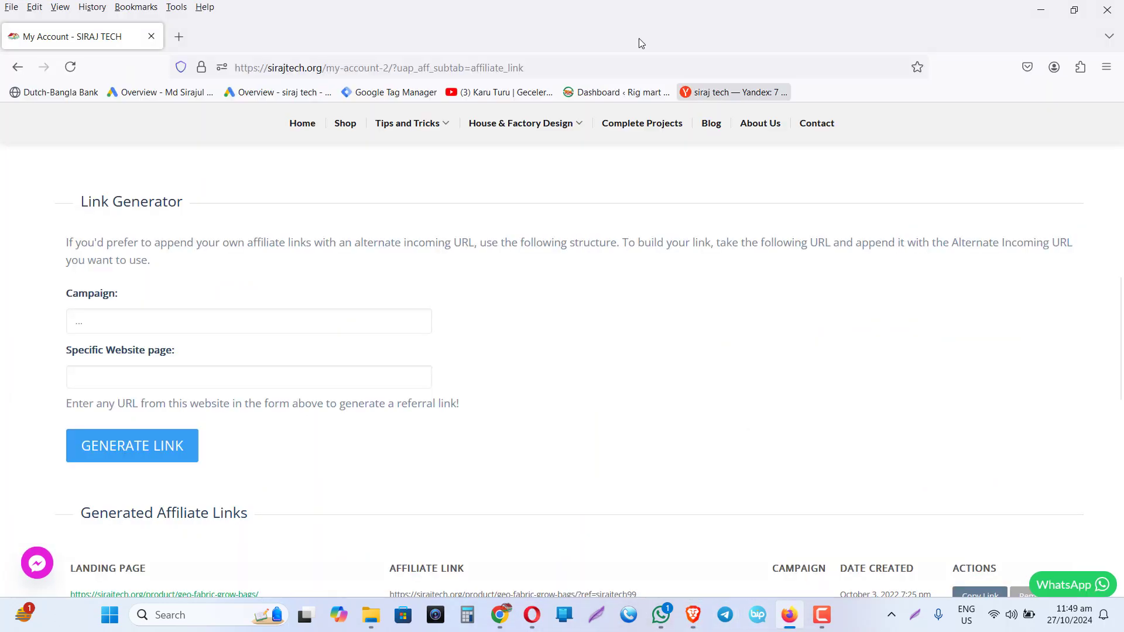
Step: Open the sirajtech site in a new browser tab and look over the Geo Gardening Grow Bag category's products
left_click(182, 35)
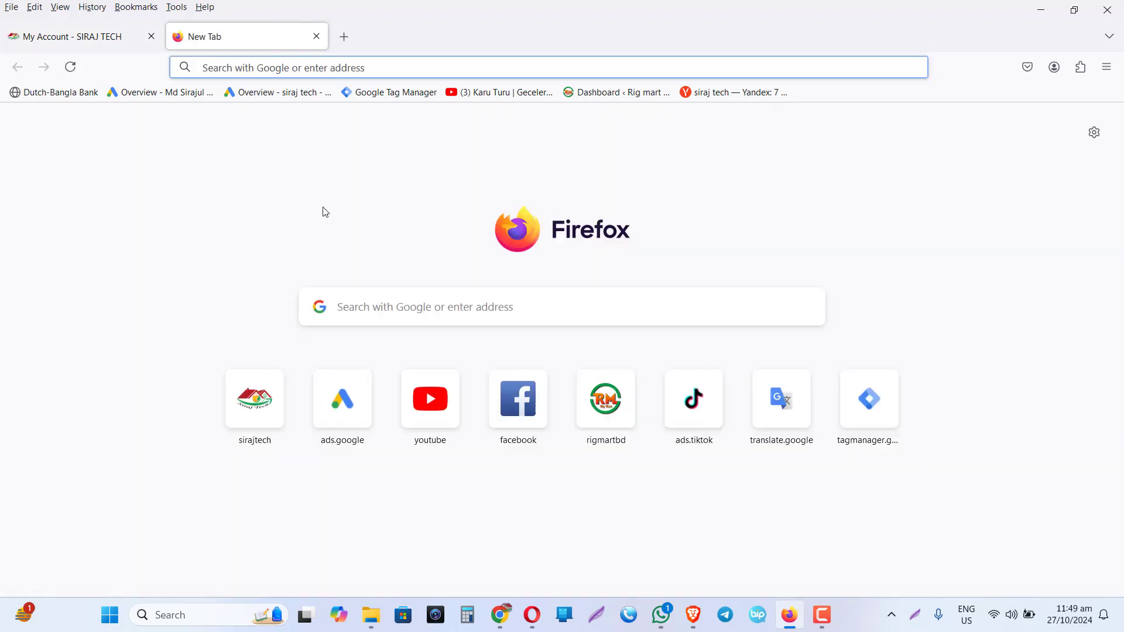
left_click(253, 420)
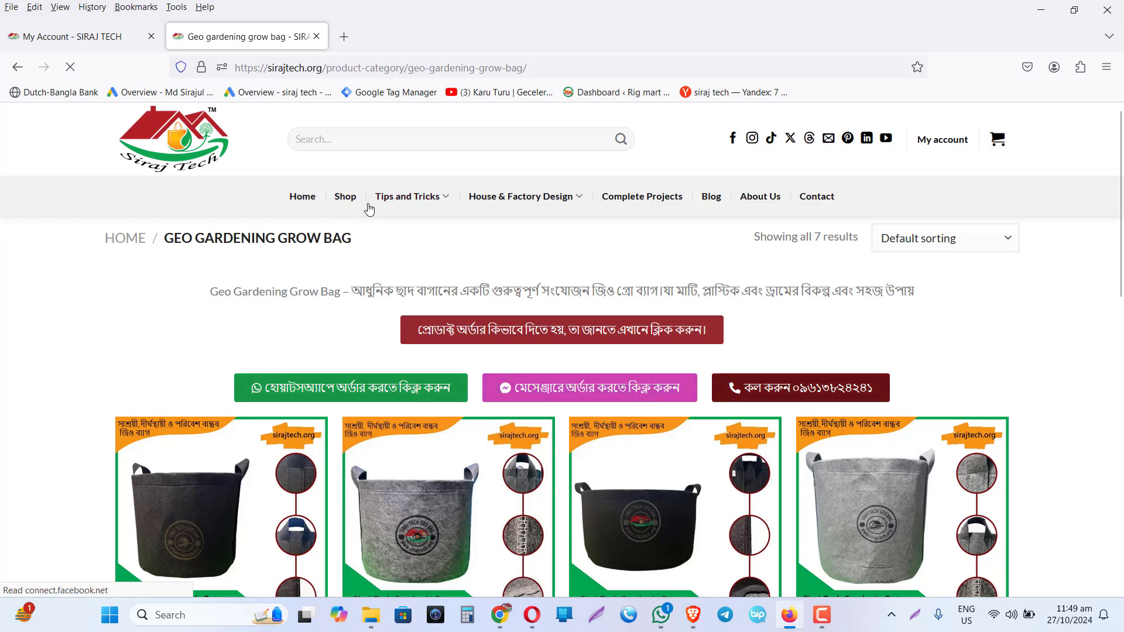
scroll(366, 203, "down", 4)
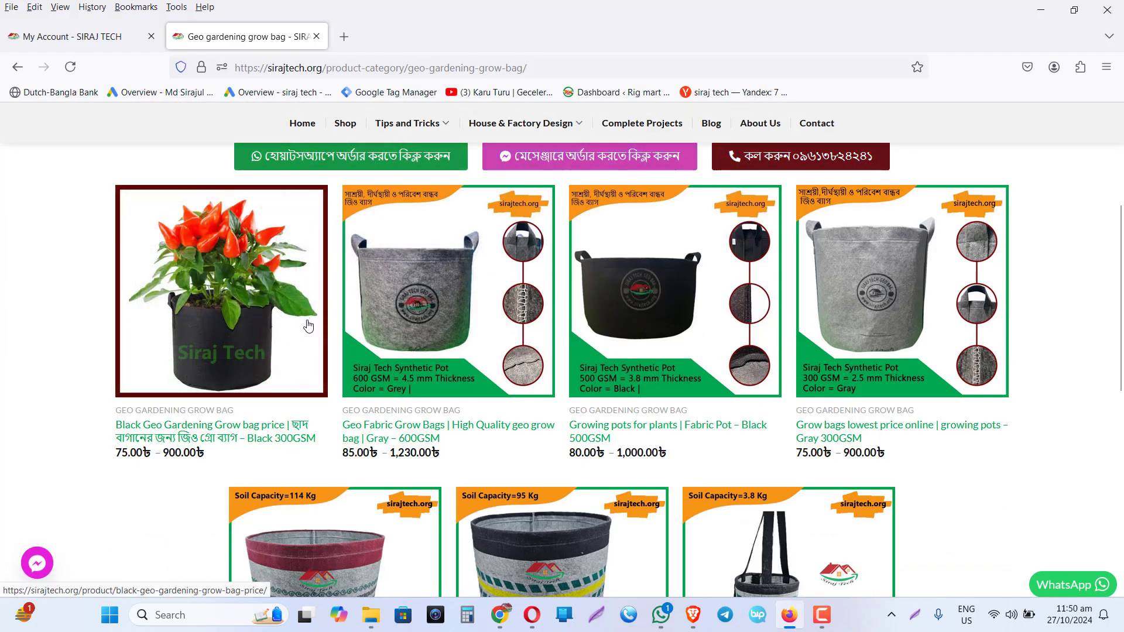
scroll(307, 322, "up", 4)
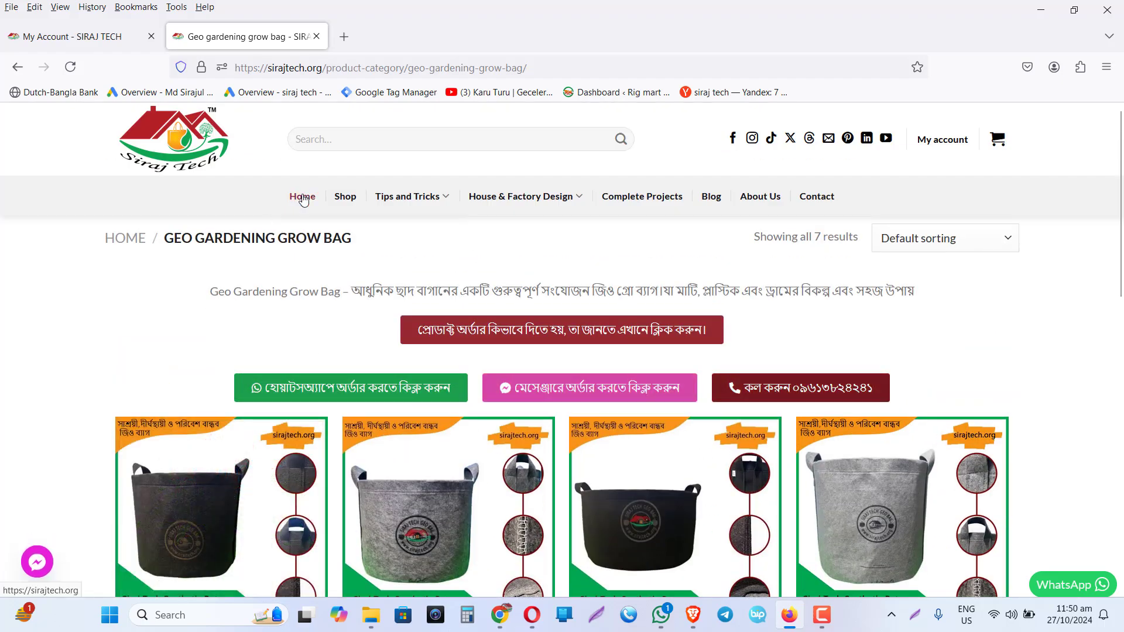
Step: Go to the Siraj Tech home page and open the geo growing bags page from its popular products
left_click(295, 196)
scroll(261, 309, "down", 5)
scroll(262, 309, "down", 4)
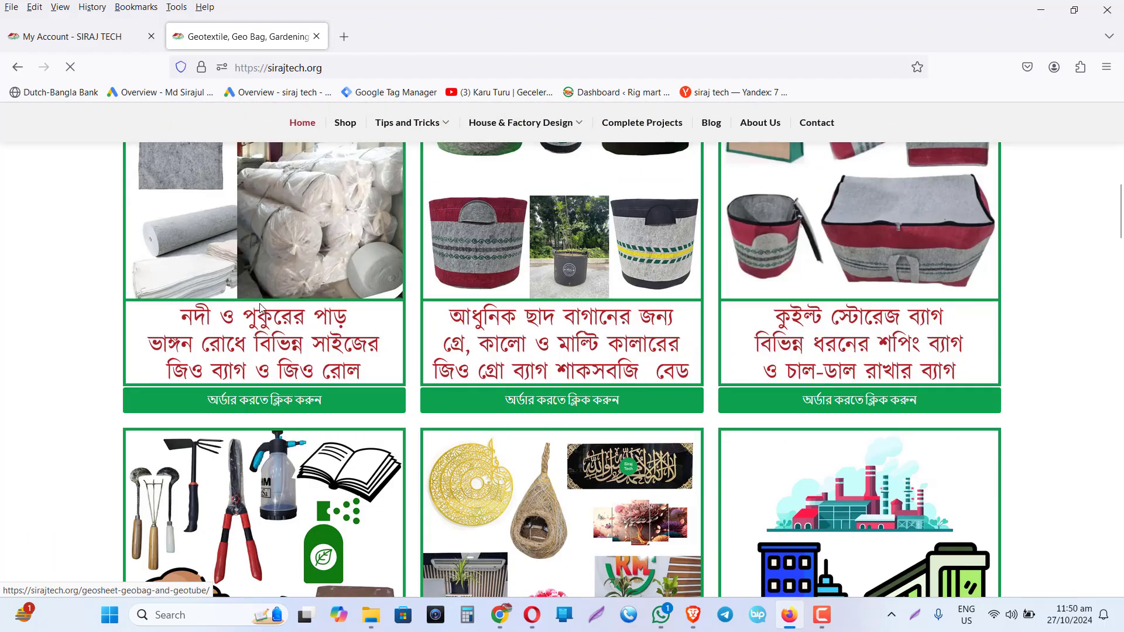
scroll(562, 397, "up", 3)
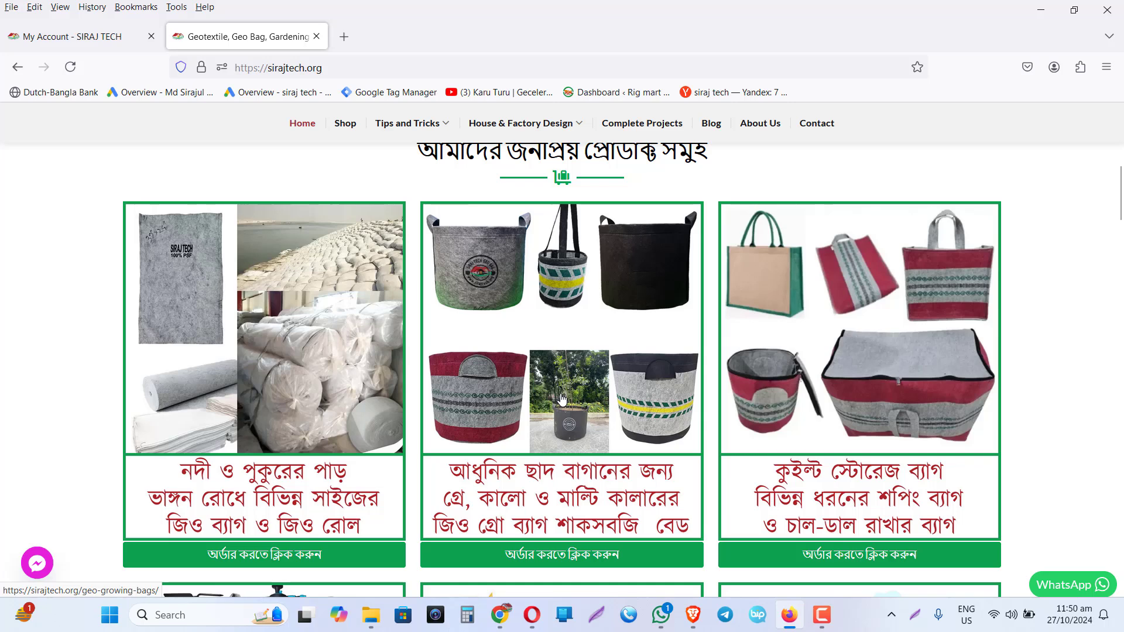
left_click(560, 400)
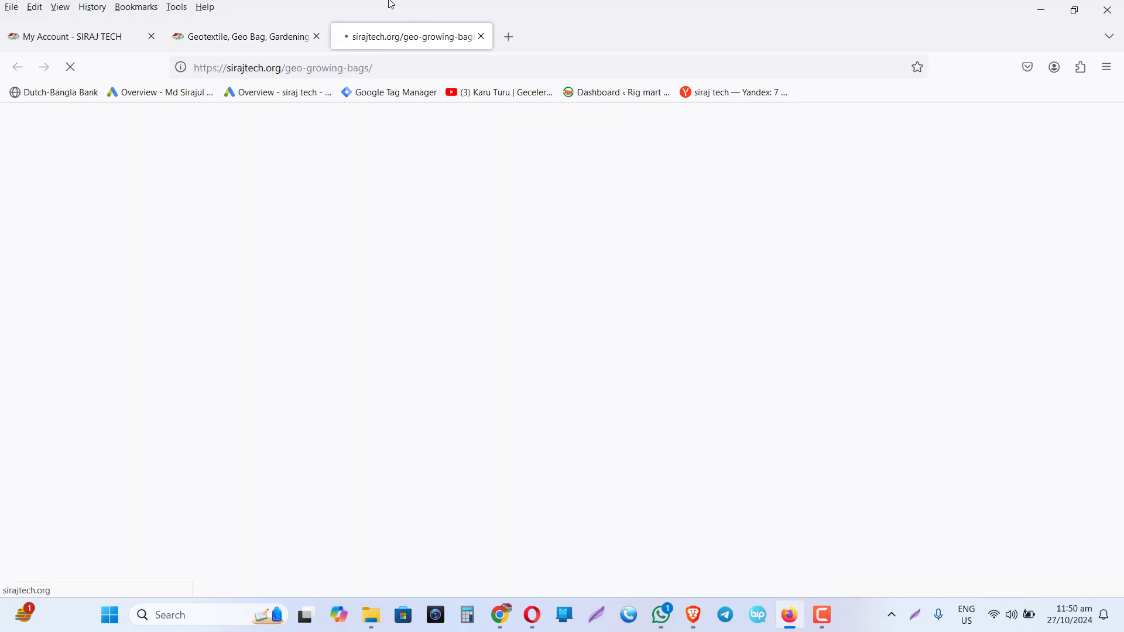
Step: Copy the web address of the Geo growing bags page
left_click(409, 68)
key("ctrl+c")
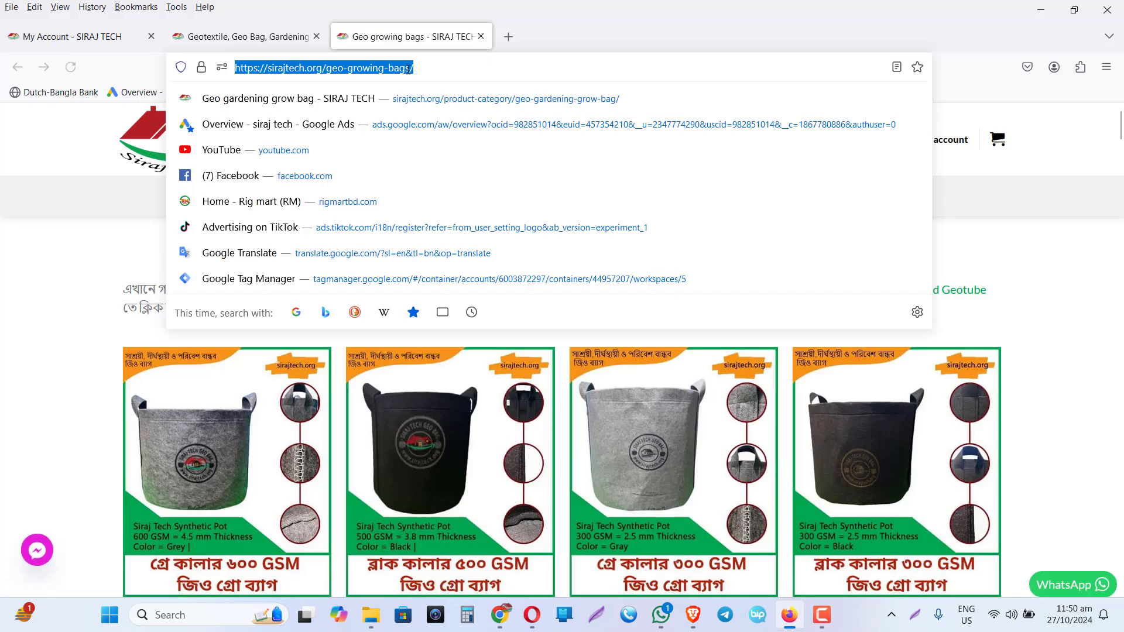
left_click(191, 292)
Step: Look through the grow bags and related items offered on the Best Geo Growing Bags page
scroll(539, 437, "down", 15)
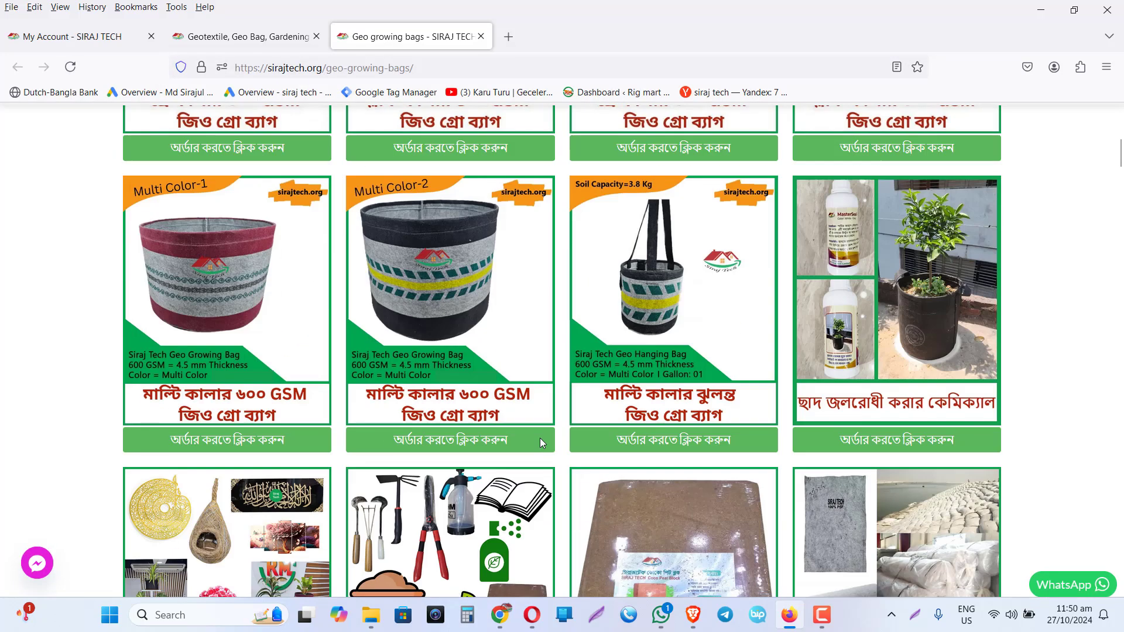
scroll(523, 320, "up", 10)
scroll(523, 320, "up", 5)
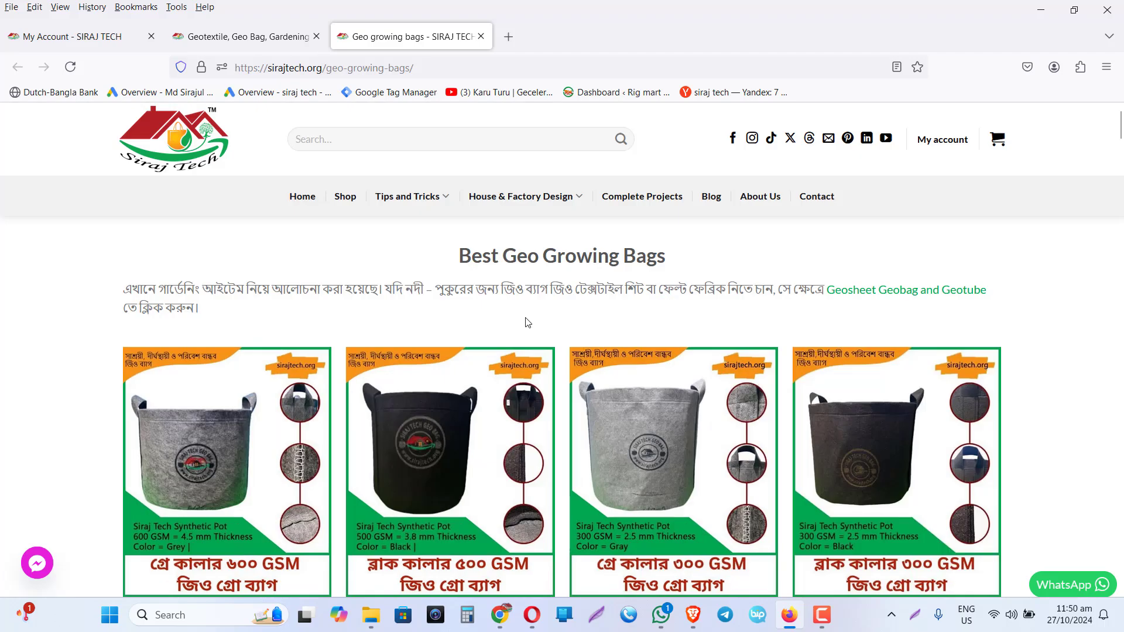
scroll(527, 318, "down", 12)
scroll(519, 400, "up", 10)
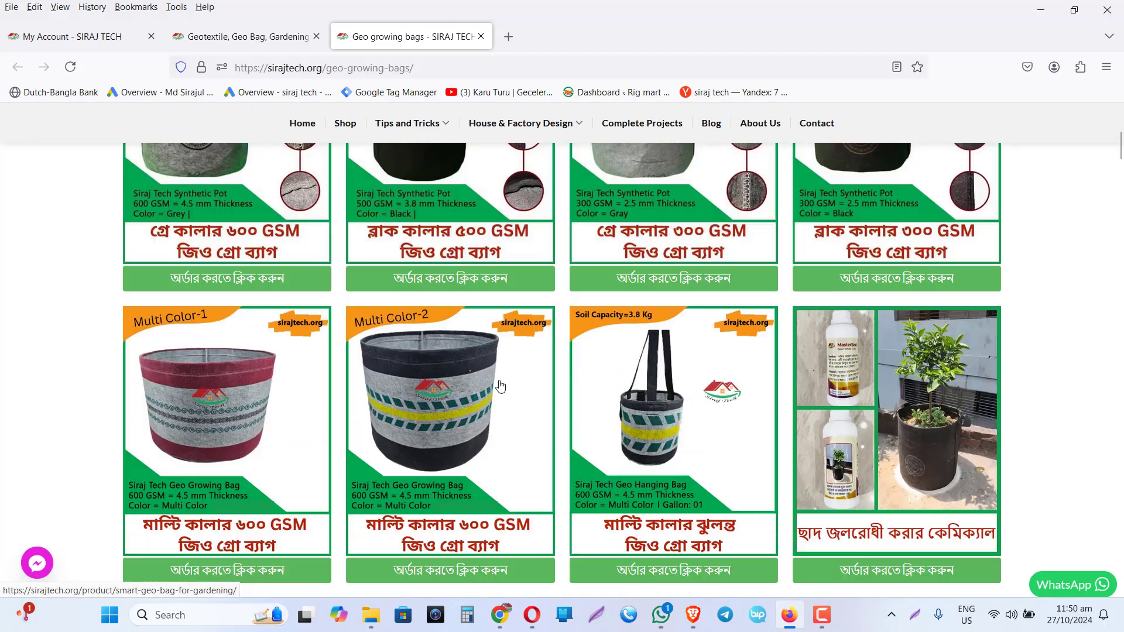
left_click(74, 39)
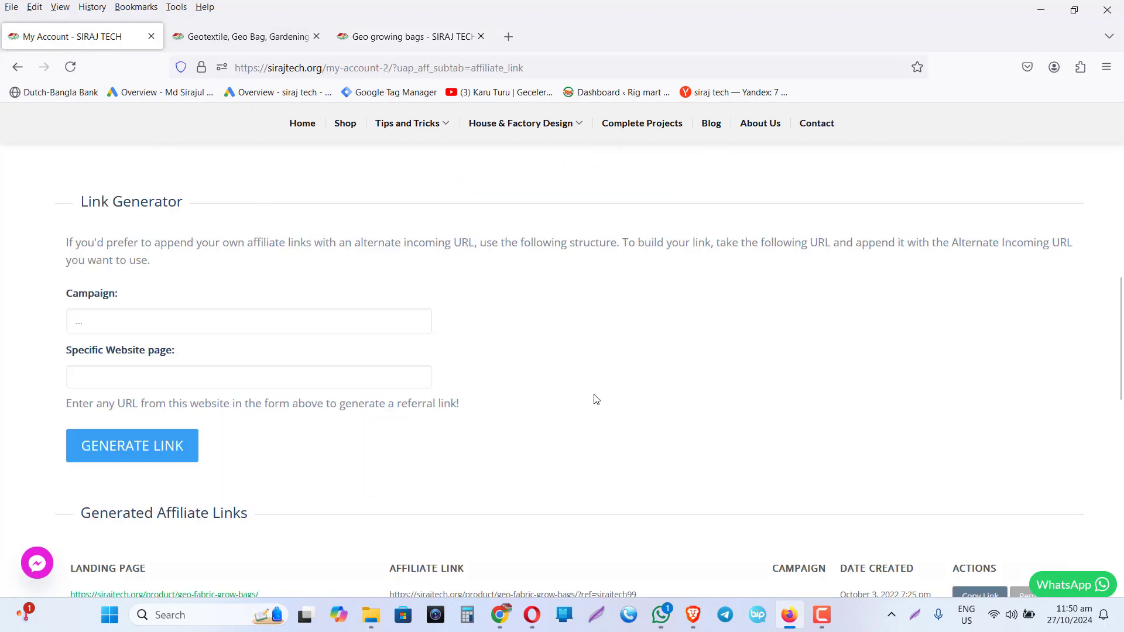
left_click(258, 375)
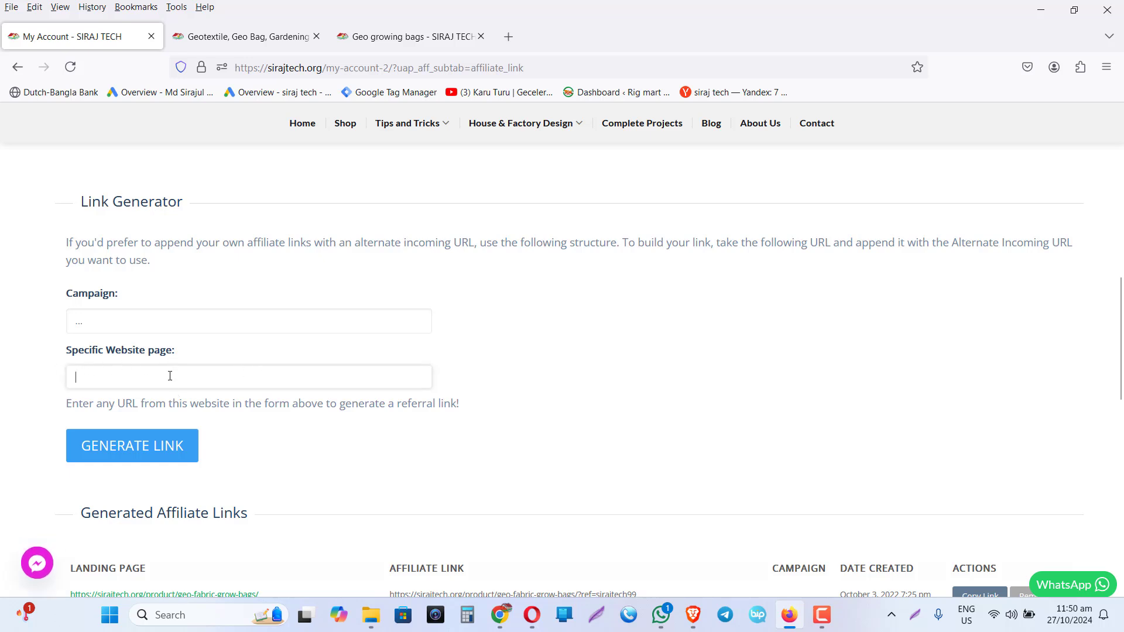
key("ctrl+v")
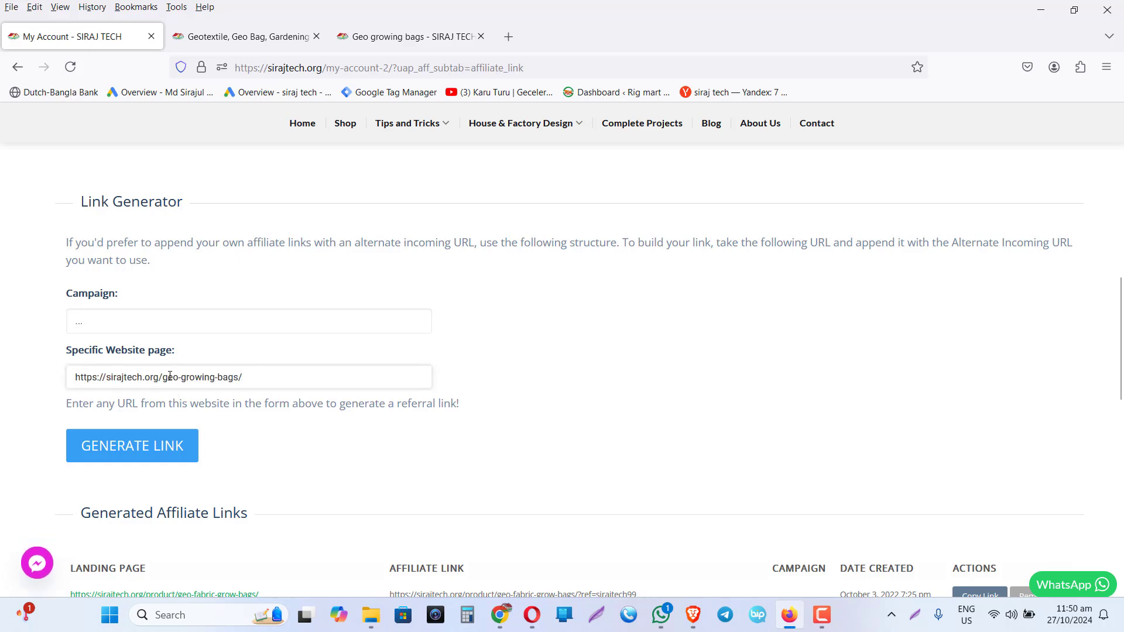
left_click(175, 454)
scroll(770, 376, "down", 3)
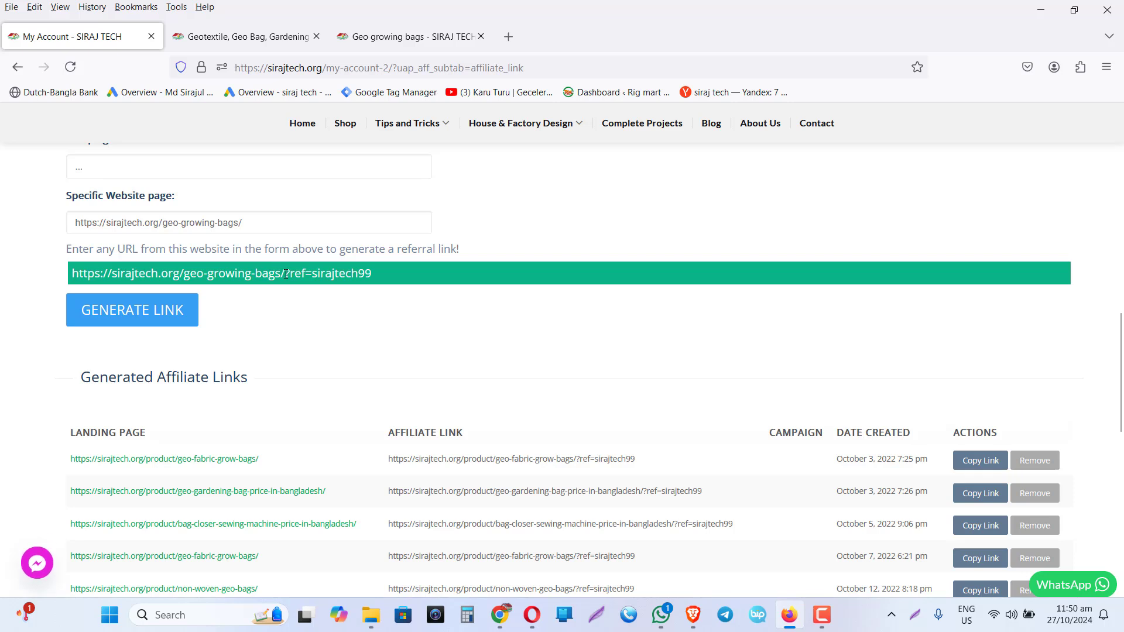
Step: Highlight the page address and the affiliate's username after "ref=" in the generated link to examine how it is built
left_click_drag(290, 274, 71, 276)
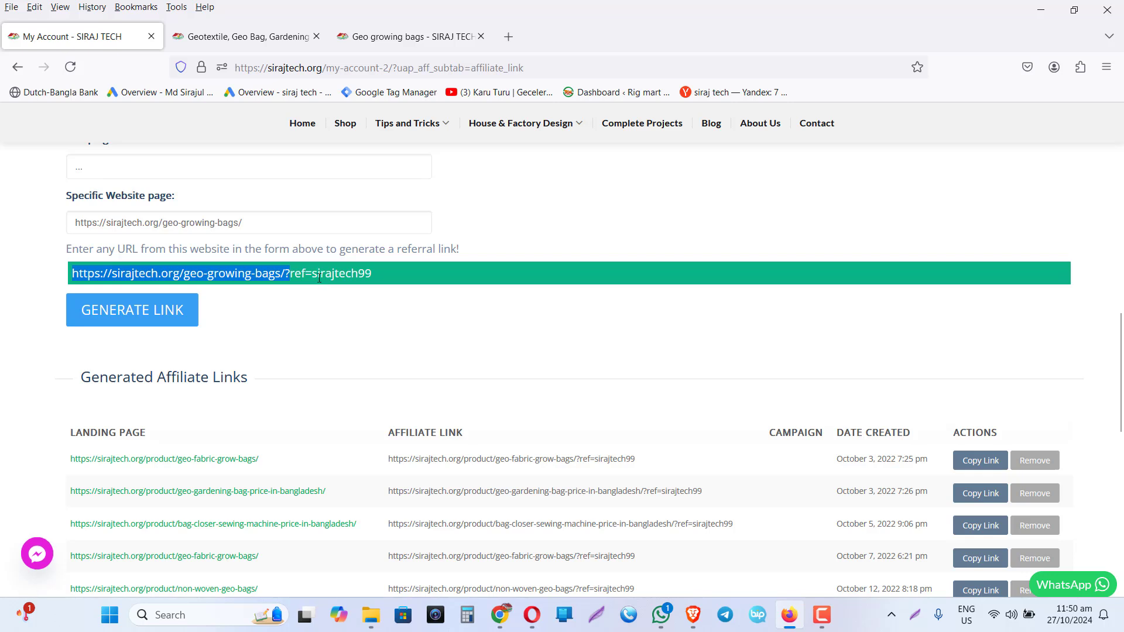
left_click_drag(310, 273, 387, 275)
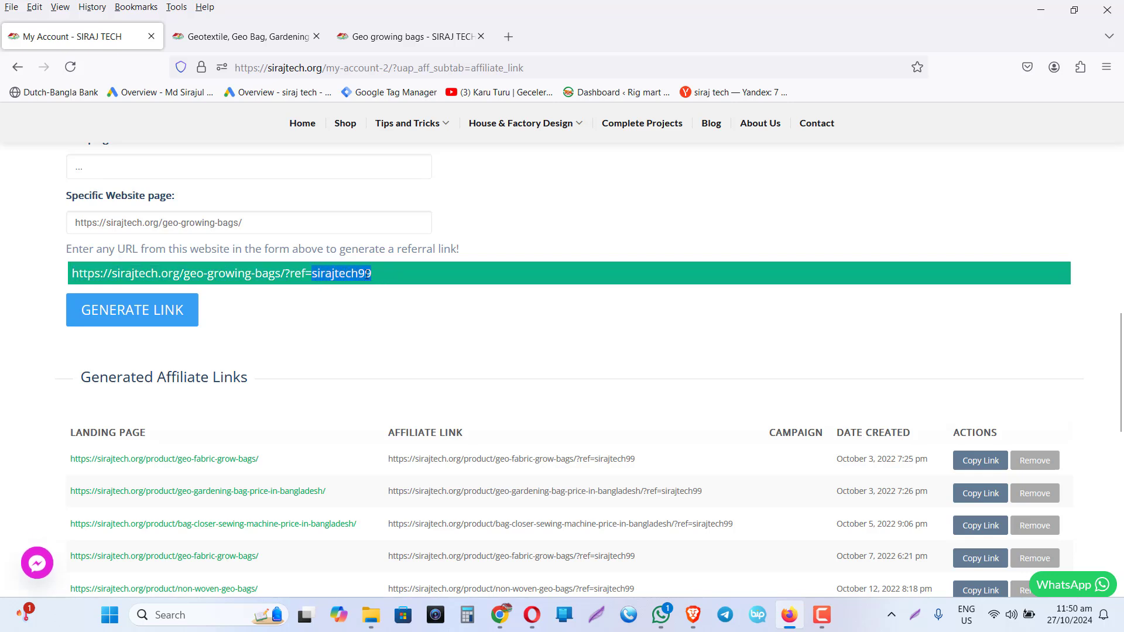
left_click(385, 274)
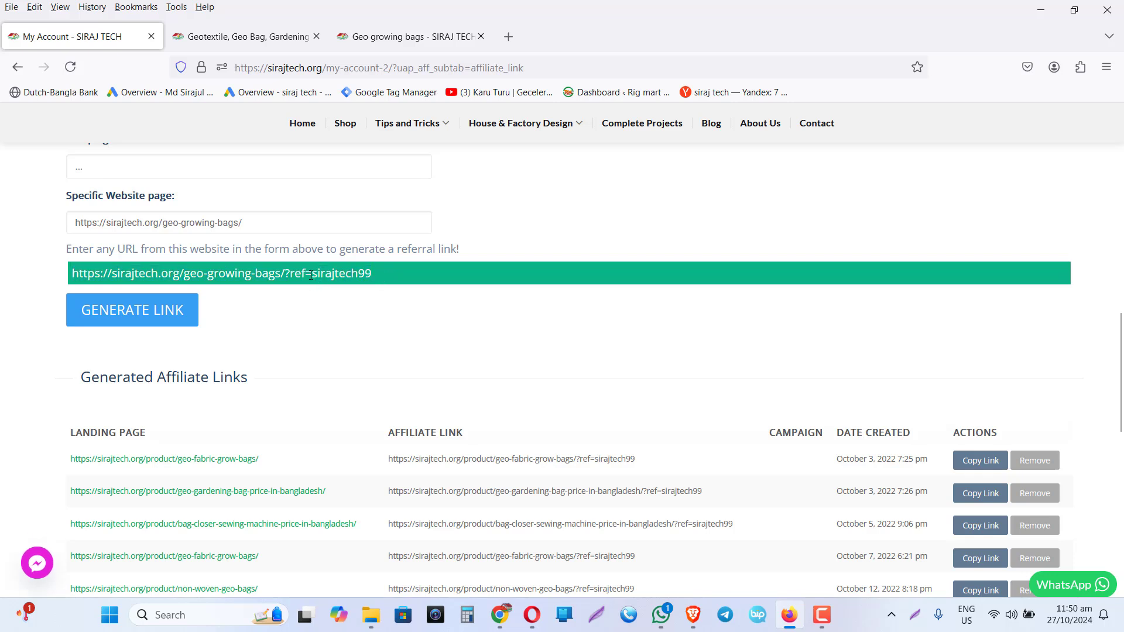
left_click_drag(312, 274, 374, 274)
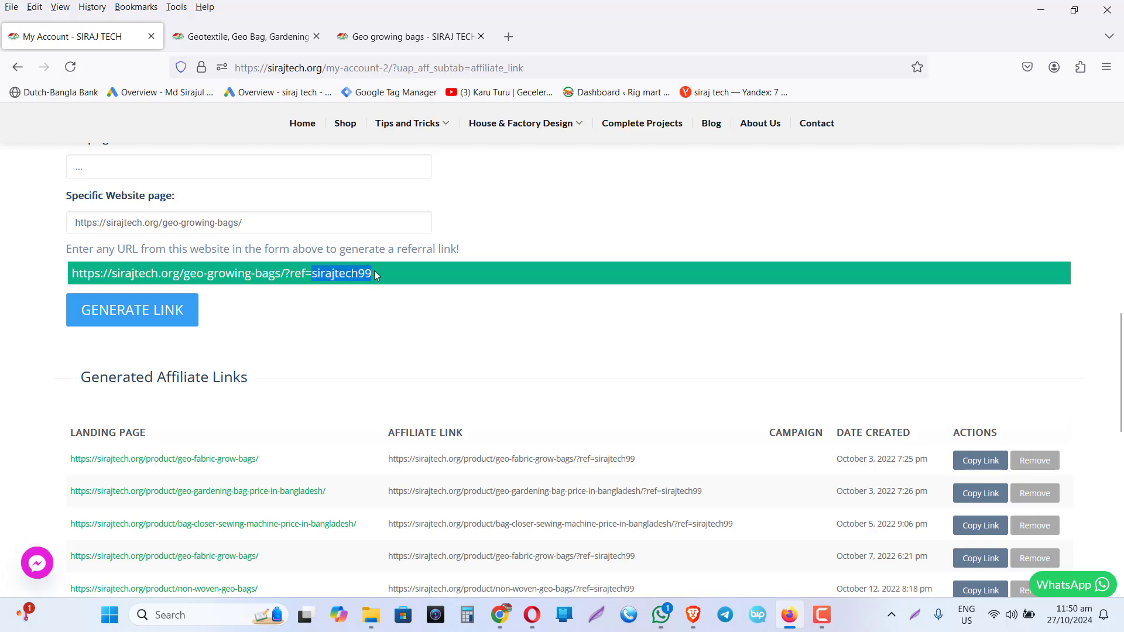
scroll(374, 271, "up", 5)
scroll(374, 271, "down", 5)
left_click(374, 270)
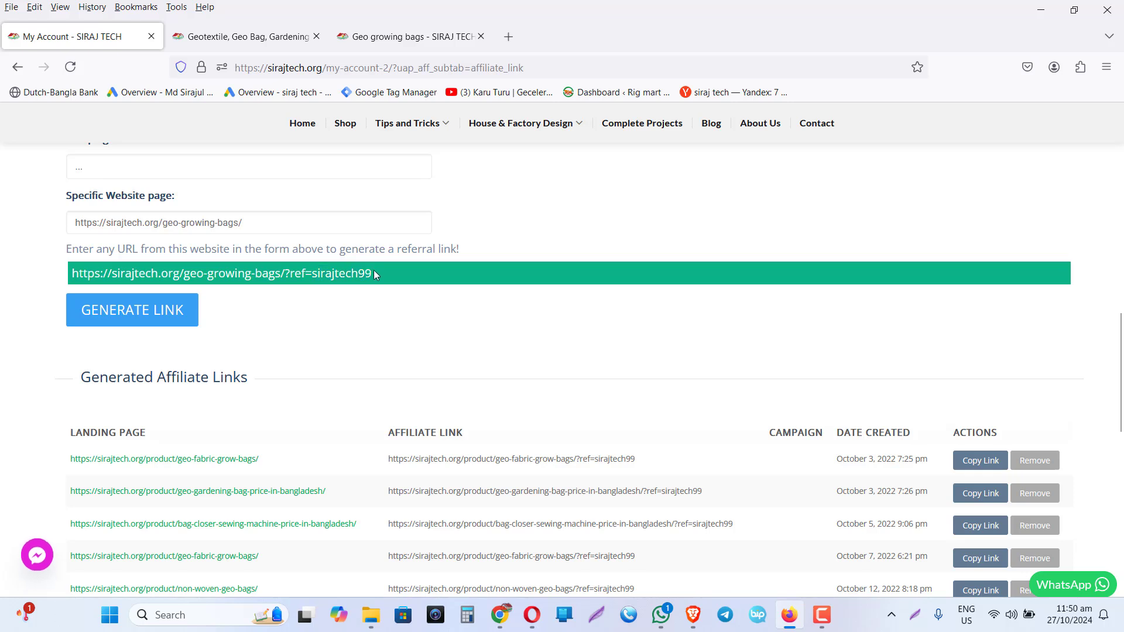
Step: Copy the full generated referral link for the Geo growing bags page and close the affiliate account's browser window
left_click_drag(374, 274, 58, 279)
left_click(91, 275)
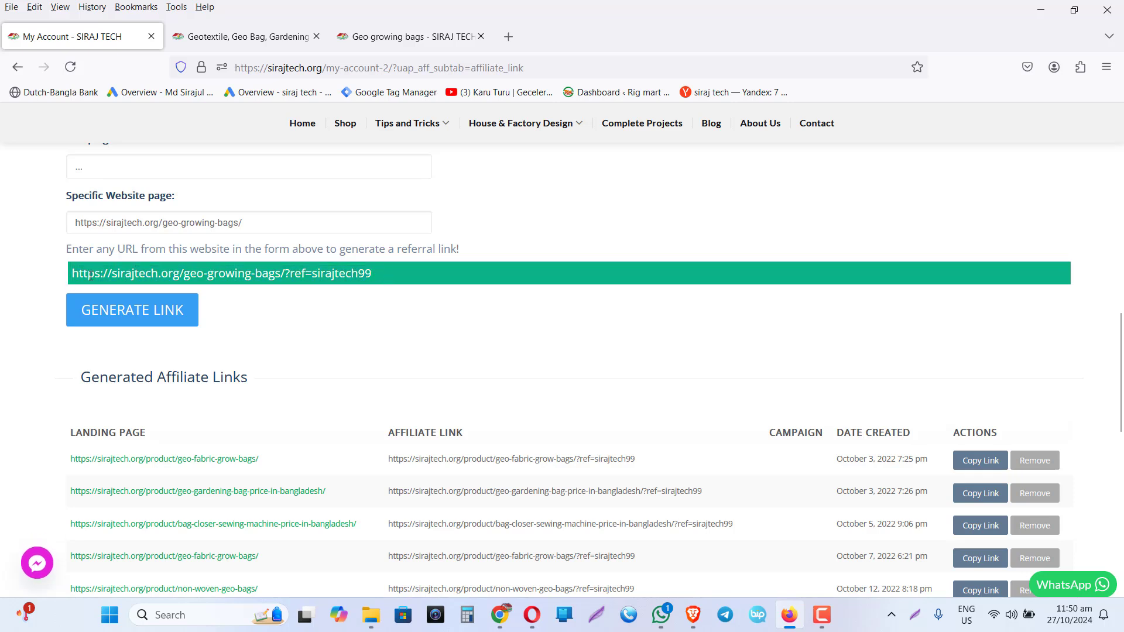
triple_click(91, 275)
right_click(91, 276)
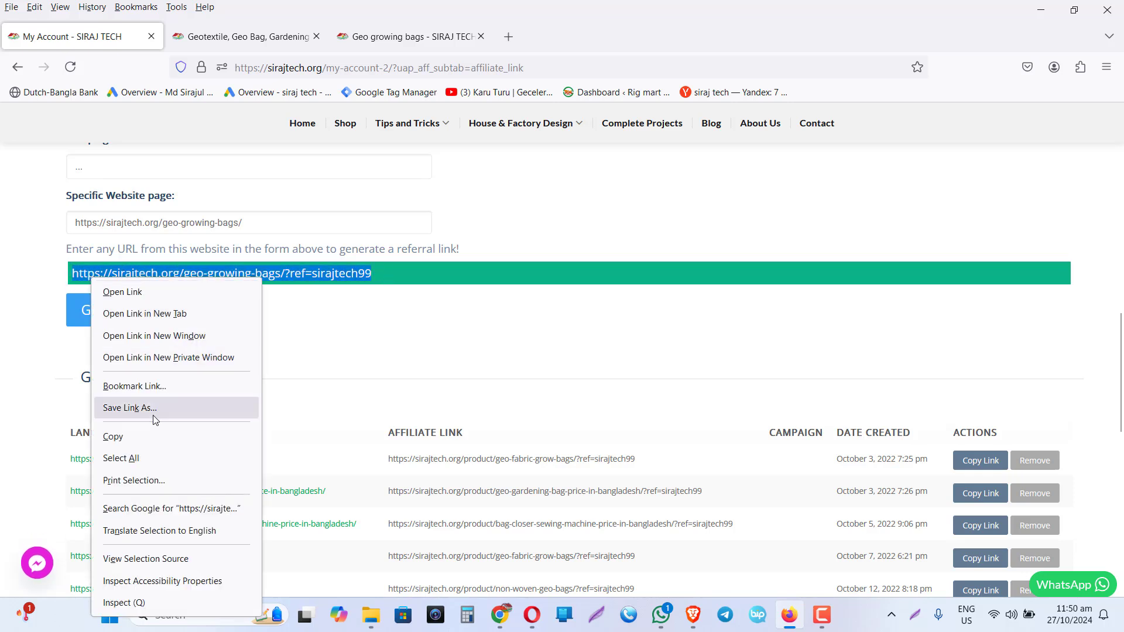
left_click(149, 433)
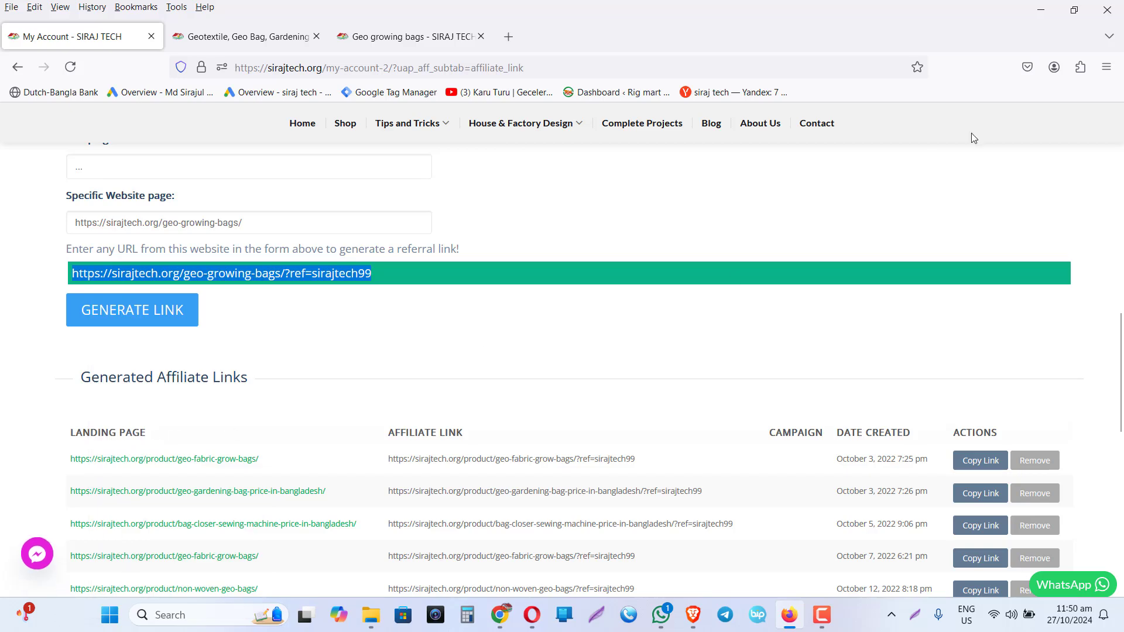
left_click(1105, 18)
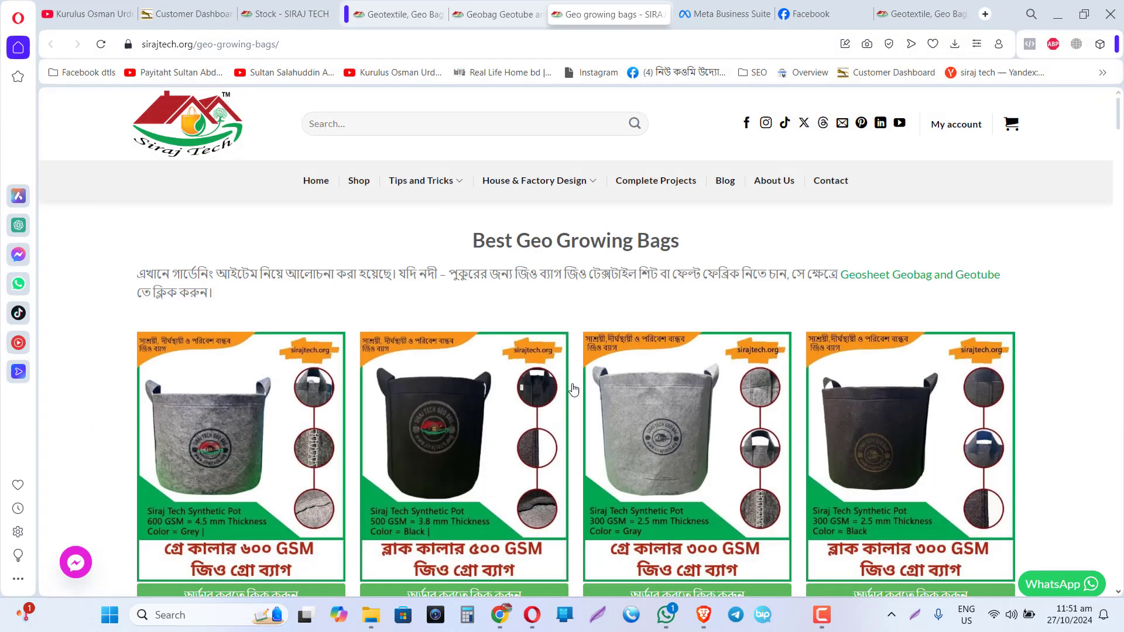
Step: Switch to Opera, paste the referral link into a new tab's address field without opening it, and close that tab
mouse_move(566, 619)
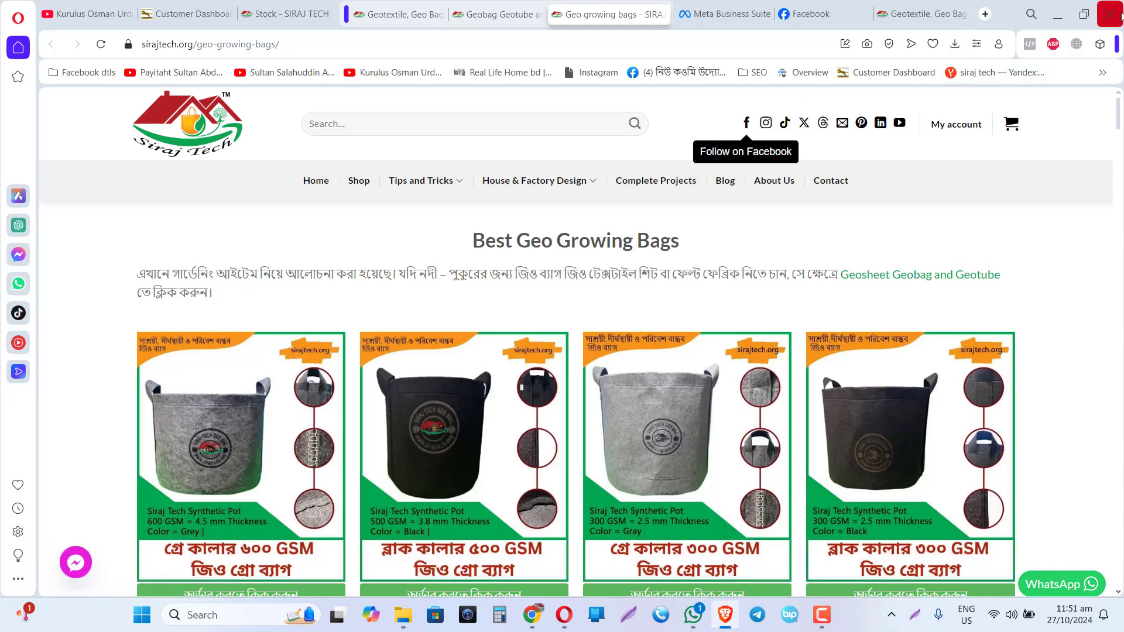
left_click(725, 615)
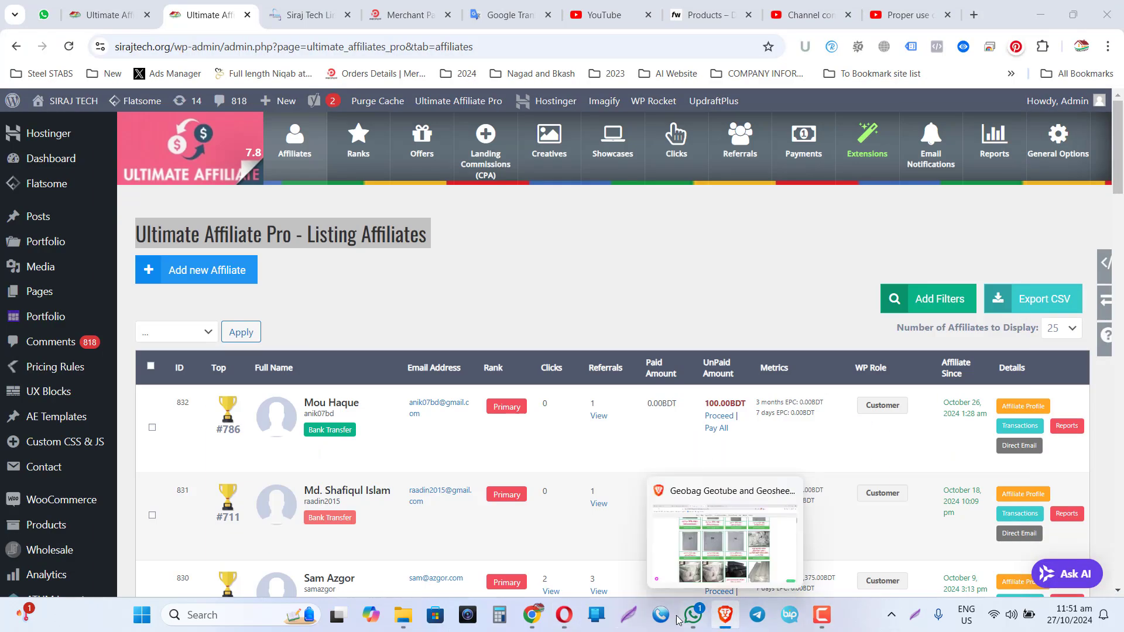
left_click(559, 619)
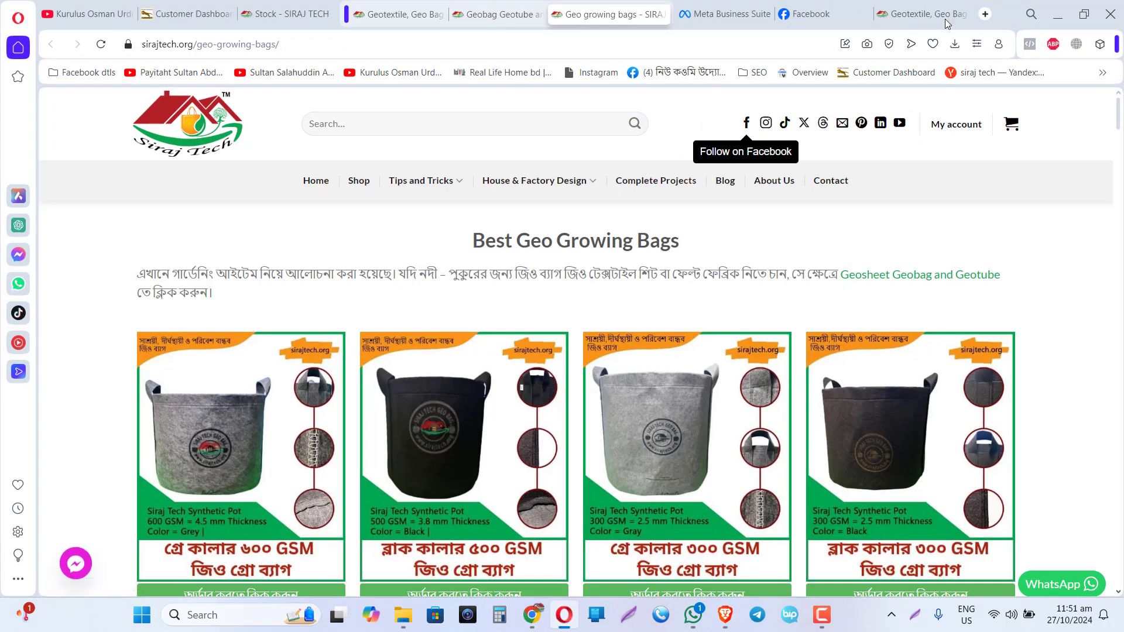
left_click(983, 15)
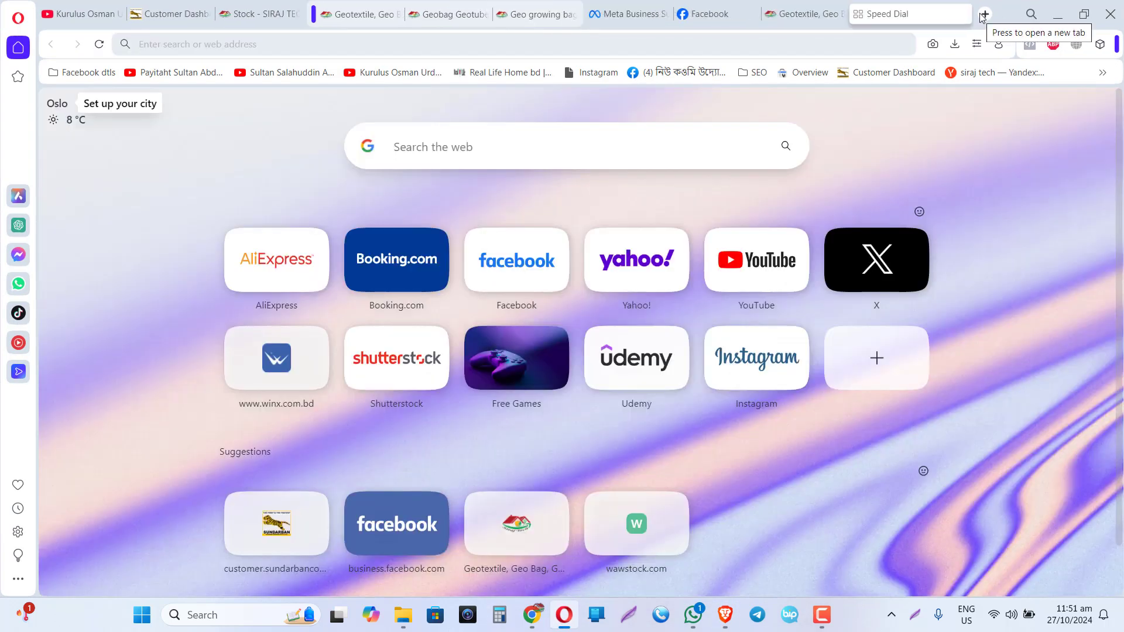
key("ctrl+v")
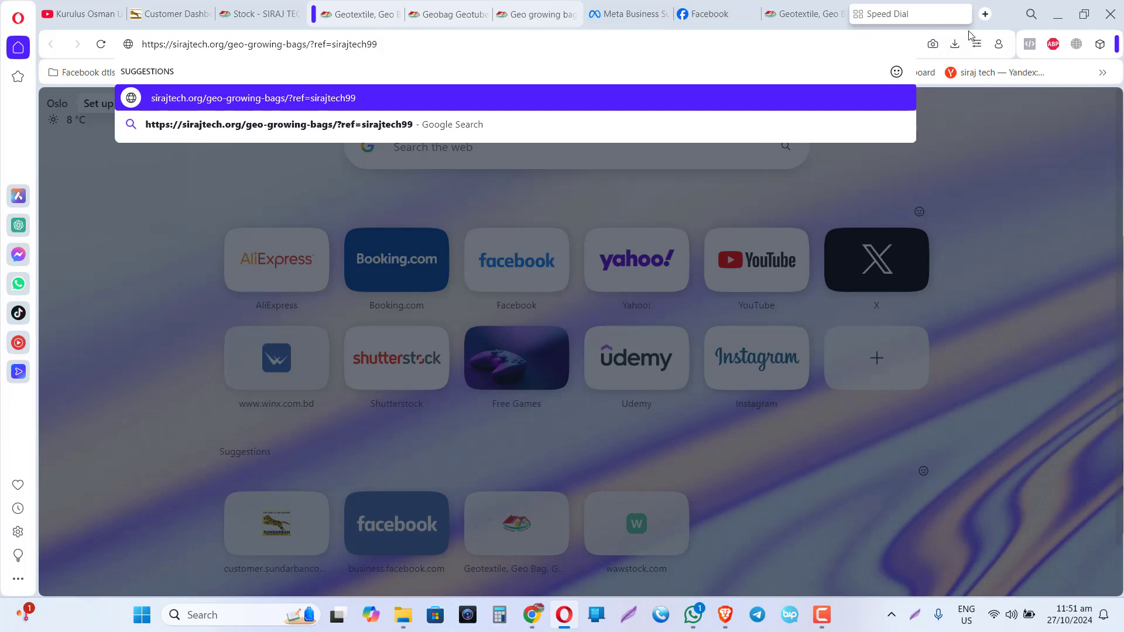
left_click(963, 13)
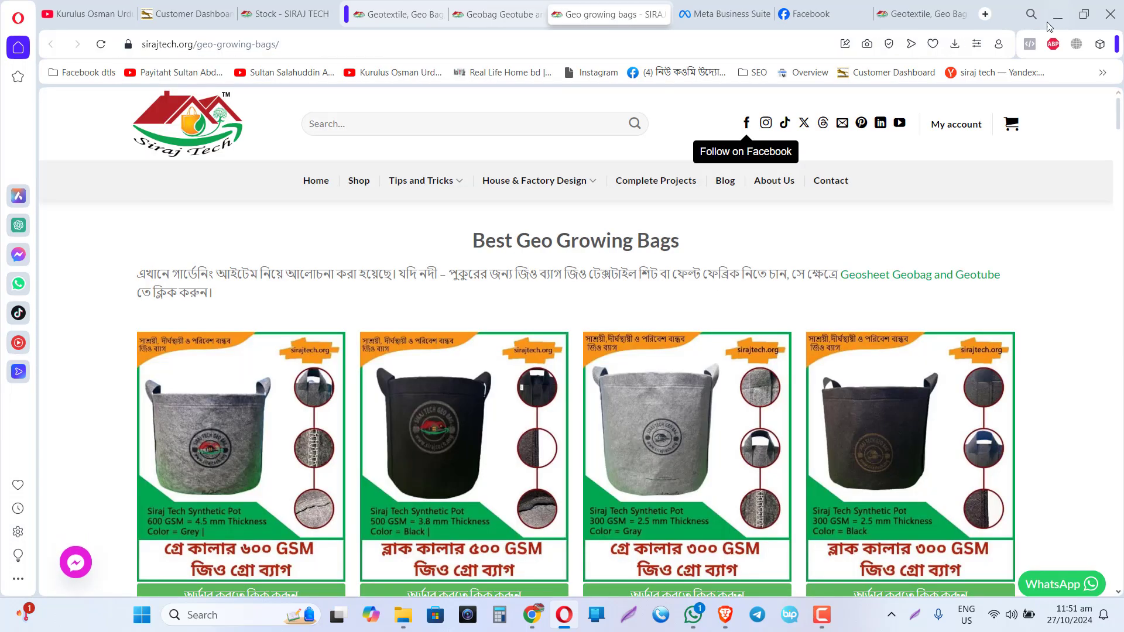
Step: Switch to Chrome, close the bone powder video tab and bring up the YouTube Studio channel content page
key("alt+Tab")
left_click(605, 15)
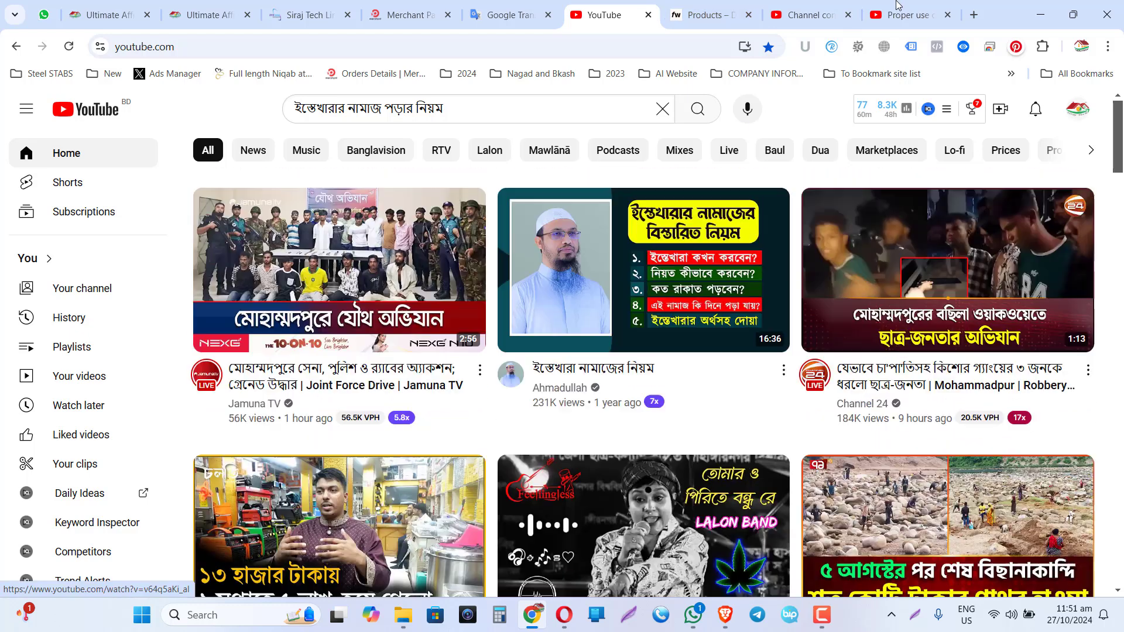
left_click(904, 15)
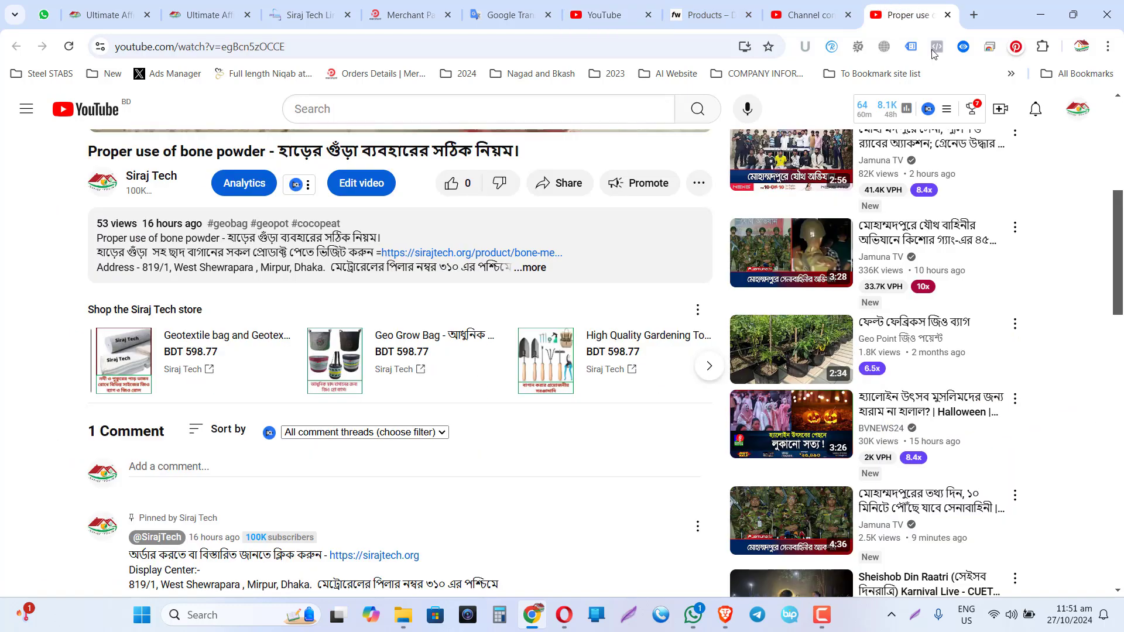
left_click(818, 7)
left_click(947, 15)
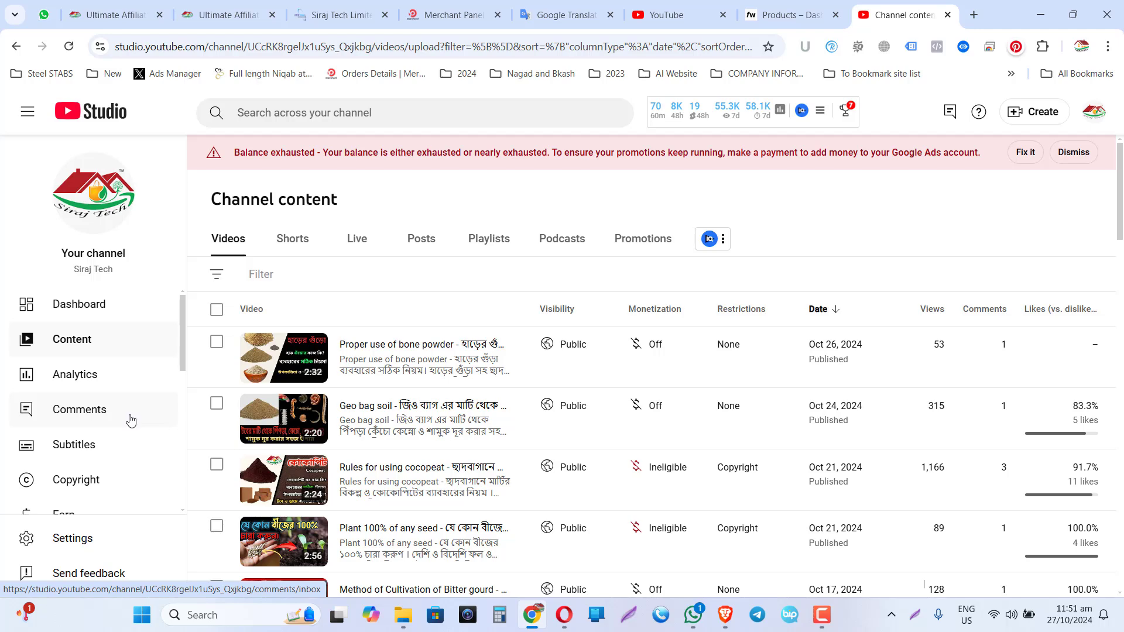
Step: Open the channel's Earn page in YouTube Studio and go to its Shopping program
scroll(131, 420, "down", 4)
scroll(71, 381, "up", 1)
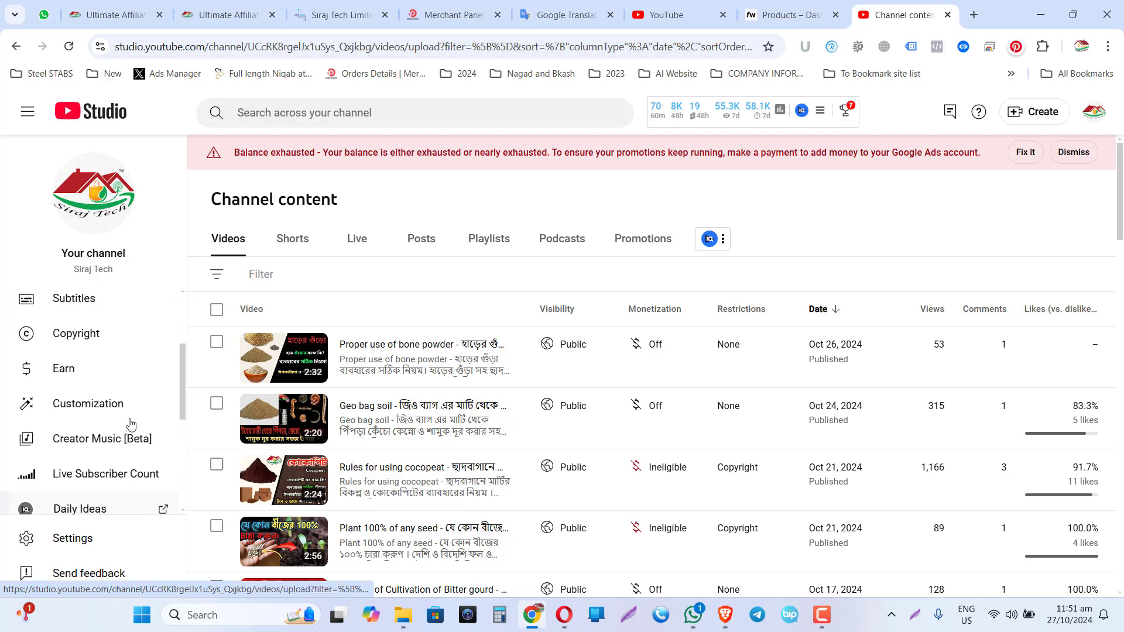
left_click(69, 378)
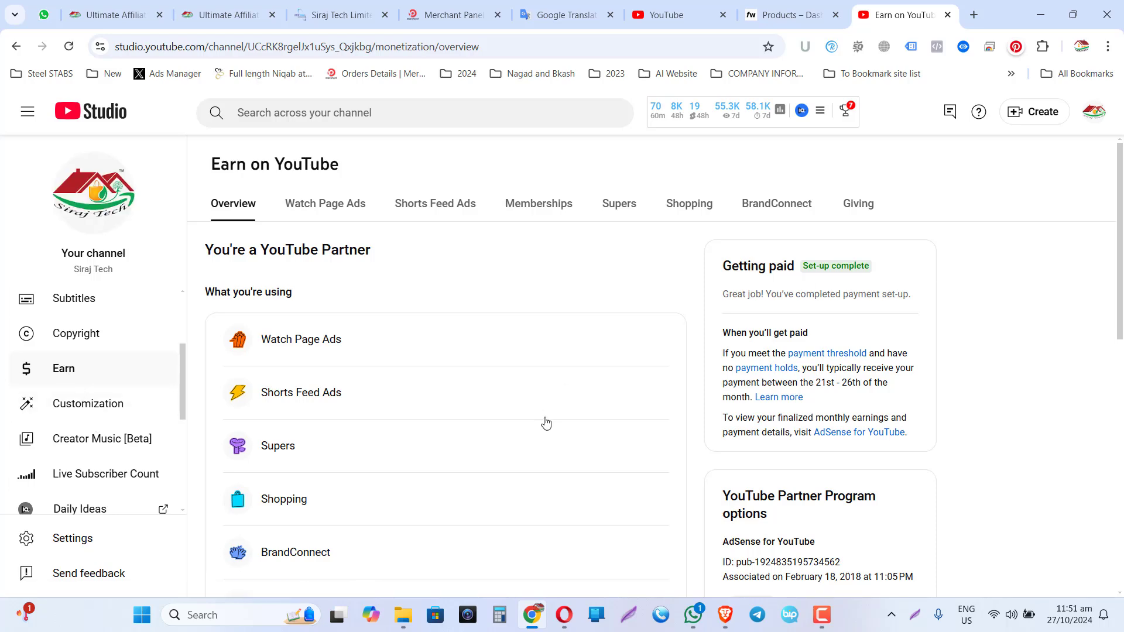
scroll(545, 423, "down", 5)
scroll(544, 424, "up", 5)
scroll(365, 465, "down", 1)
left_click(321, 436)
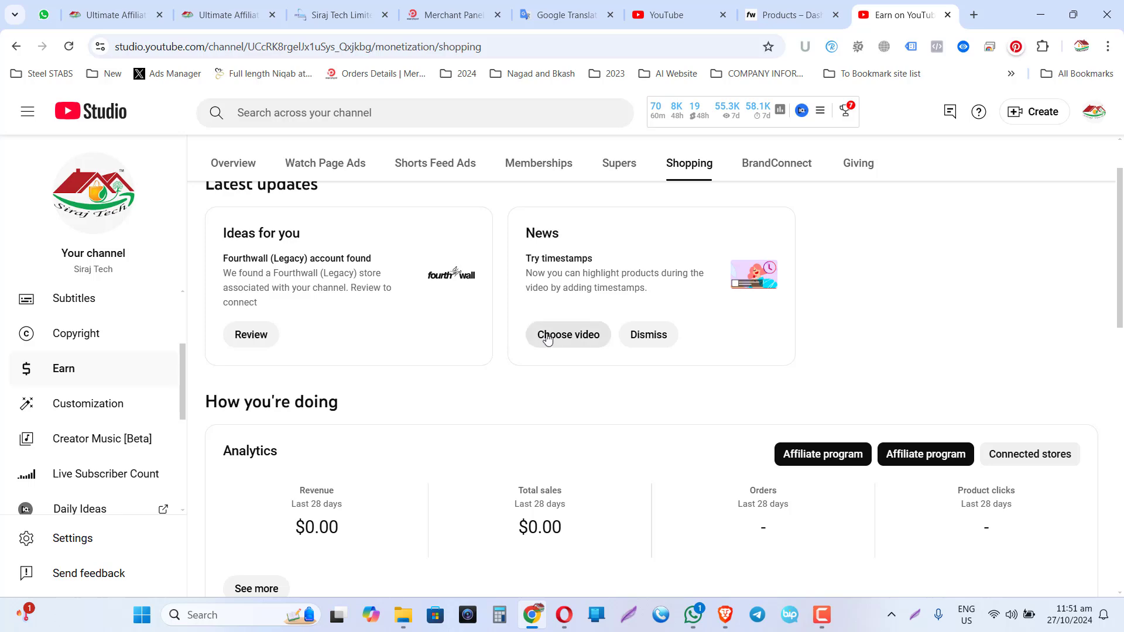
Step: Open the option to add another store under Manage products and examine the store platforms offered for connection
scroll(646, 381, "down", 5)
scroll(689, 449, "down", 8)
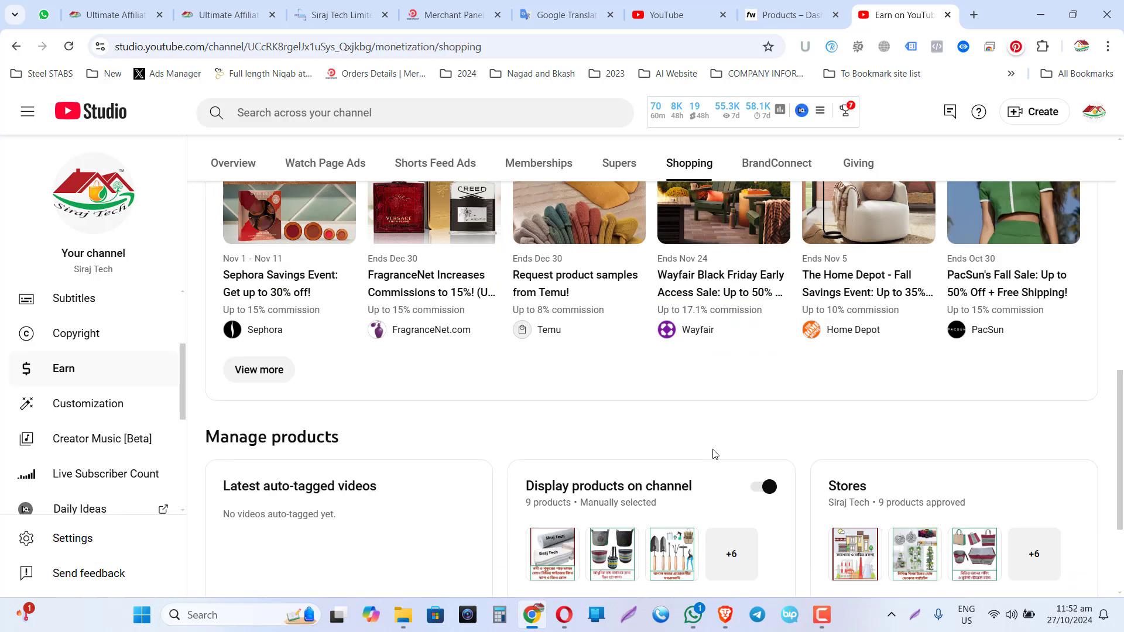
left_click(916, 443)
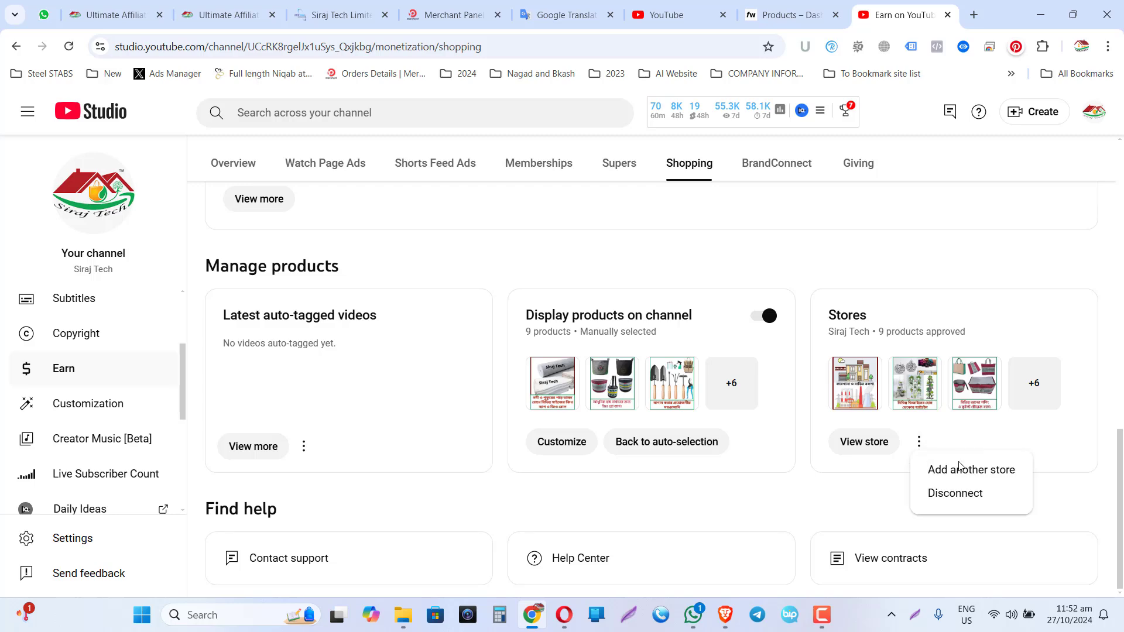
left_click(972, 474)
scroll(547, 386, "down", 1)
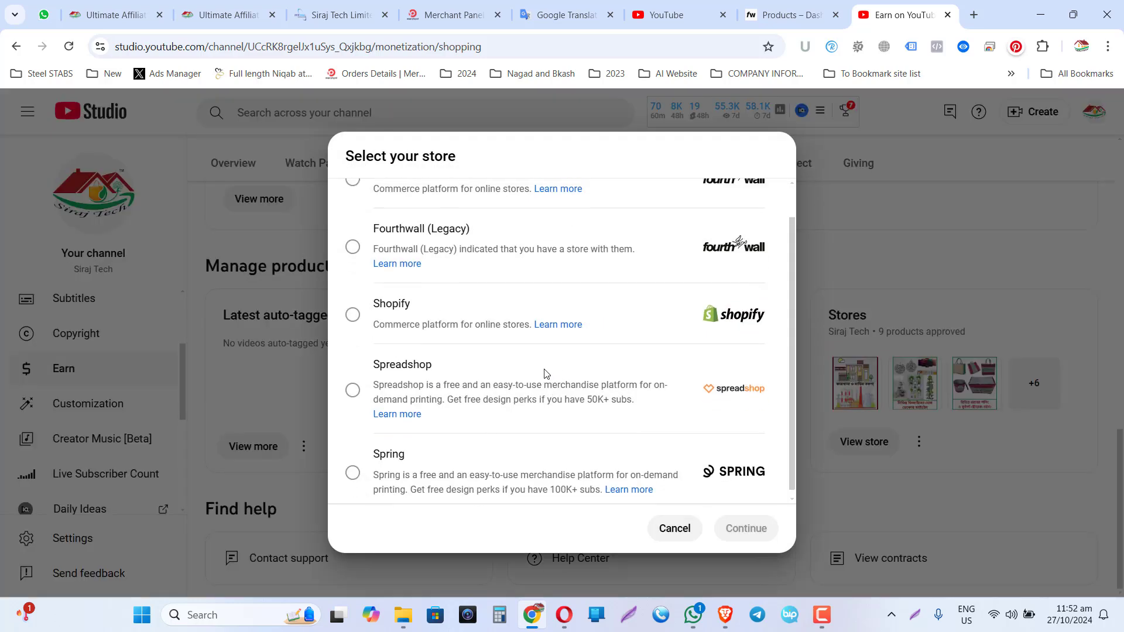
scroll(548, 377, "up", 1)
scroll(549, 377, "down", 1)
scroll(550, 377, "up", 1)
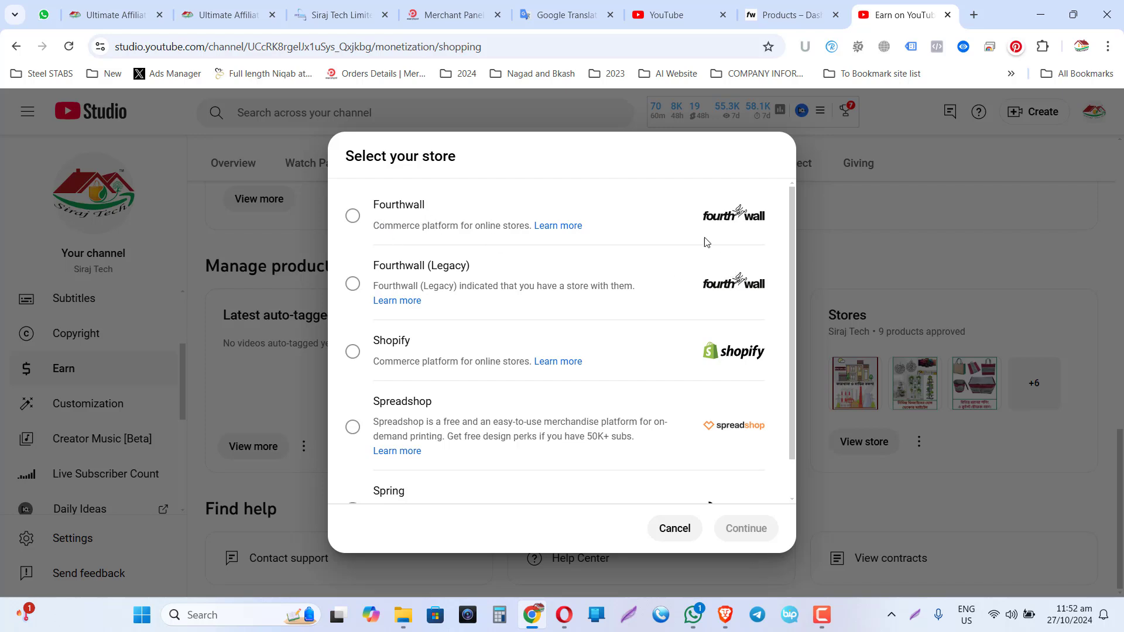
scroll(431, 360, "down", 1)
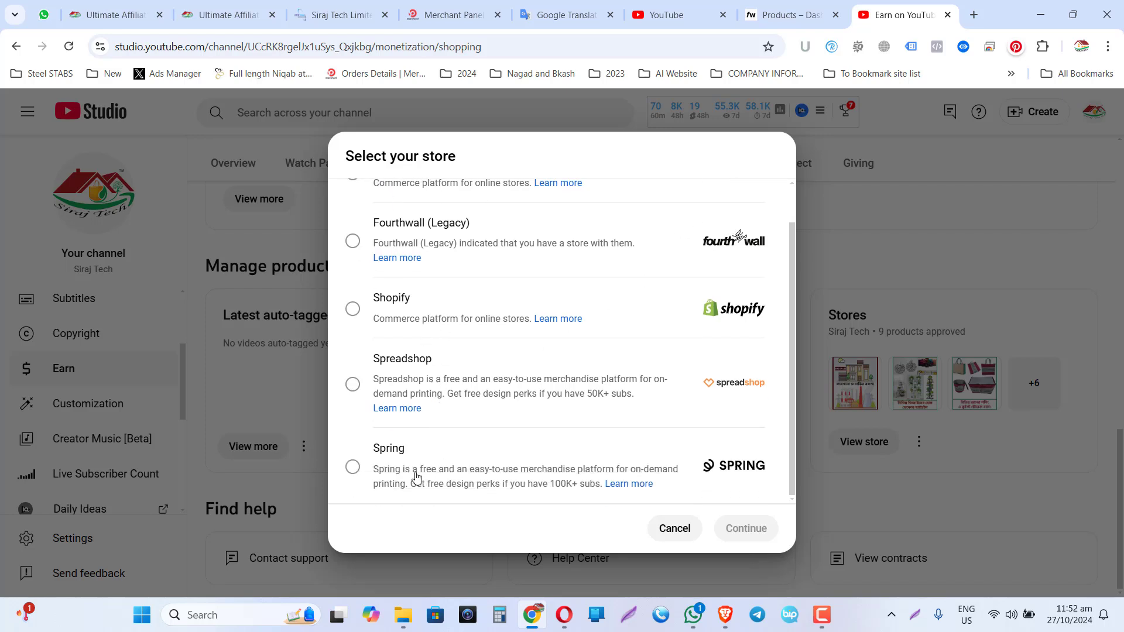
scroll(486, 438, "up", 1)
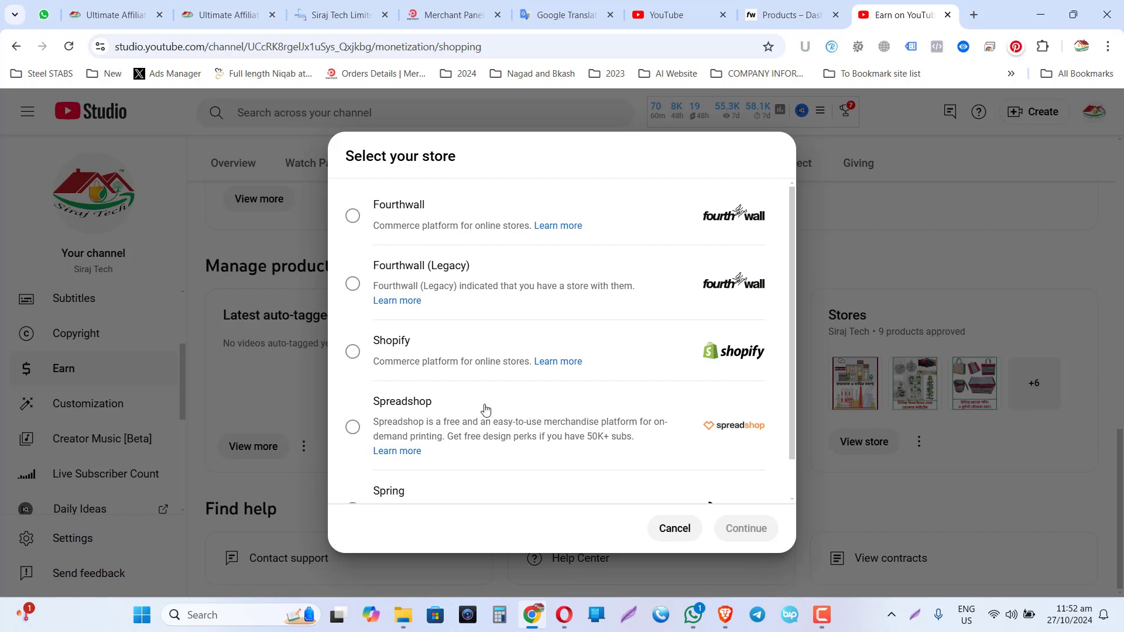
Step: Choose Fourthwall as the store, review and agree to the merchandise shelf terms, and cancel the connection
left_click(464, 225)
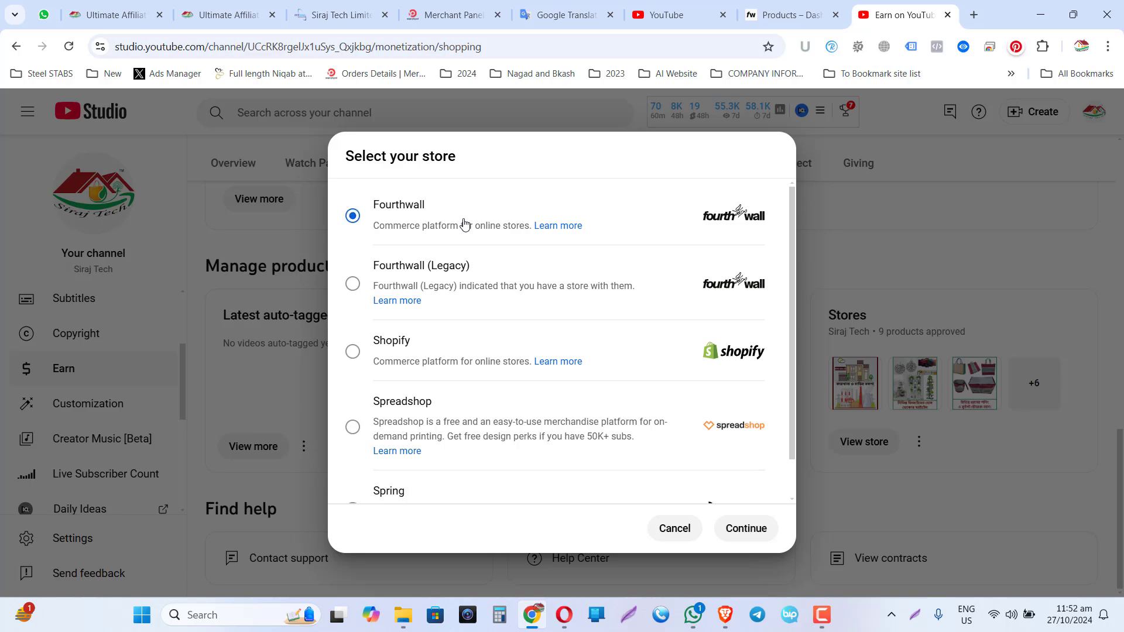
left_click(743, 530)
scroll(664, 482, "down", 3)
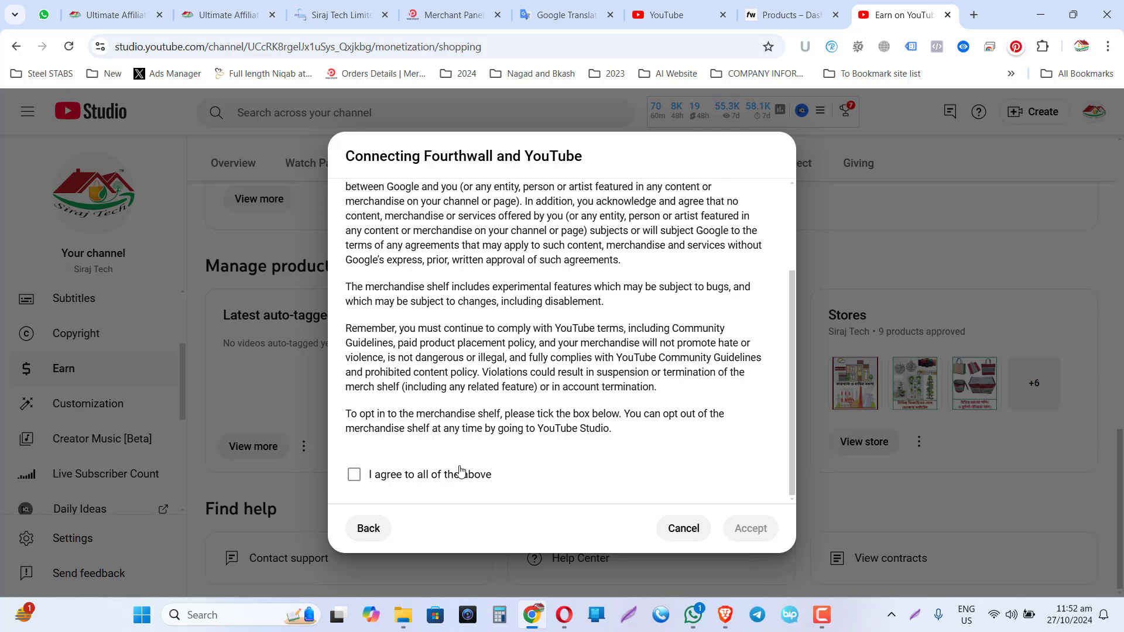
left_click(408, 475)
left_click(684, 529)
Step: Switch to the Siraj Tech Fourthwall shop and look over its Home dashboard's sales figures and suggested products
left_click(787, 15)
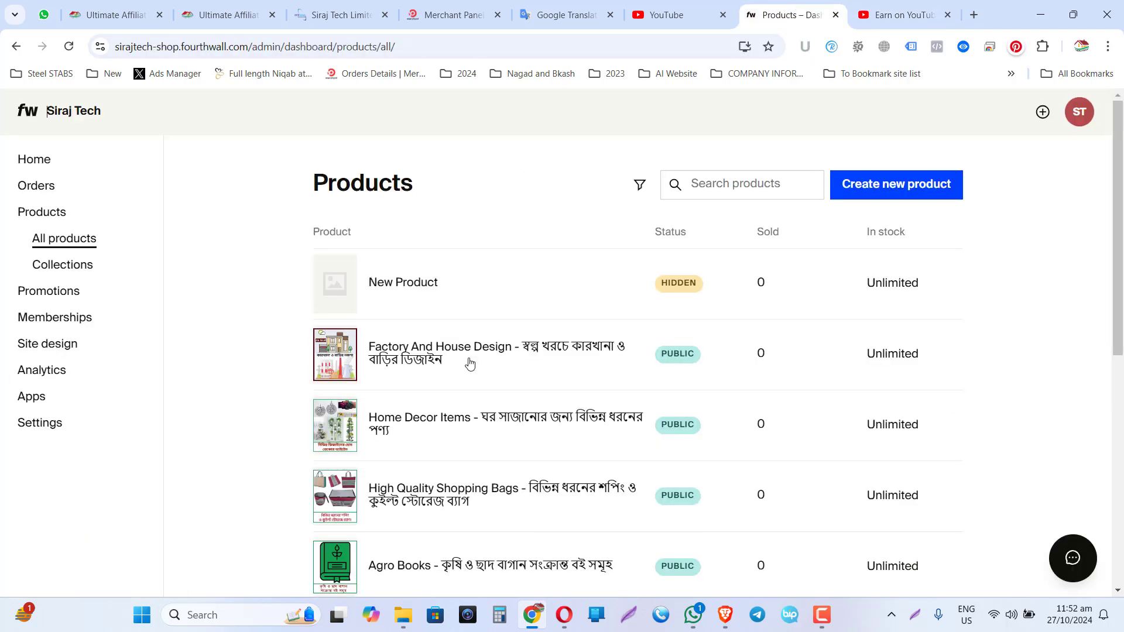
left_click(45, 160)
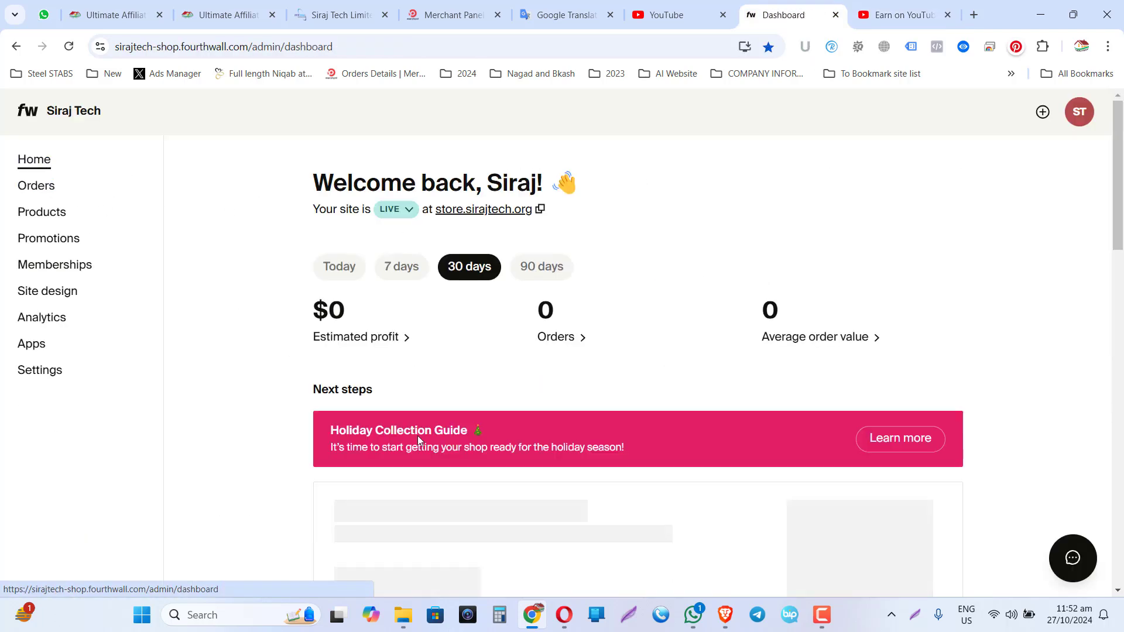
scroll(296, 456, "down", 3)
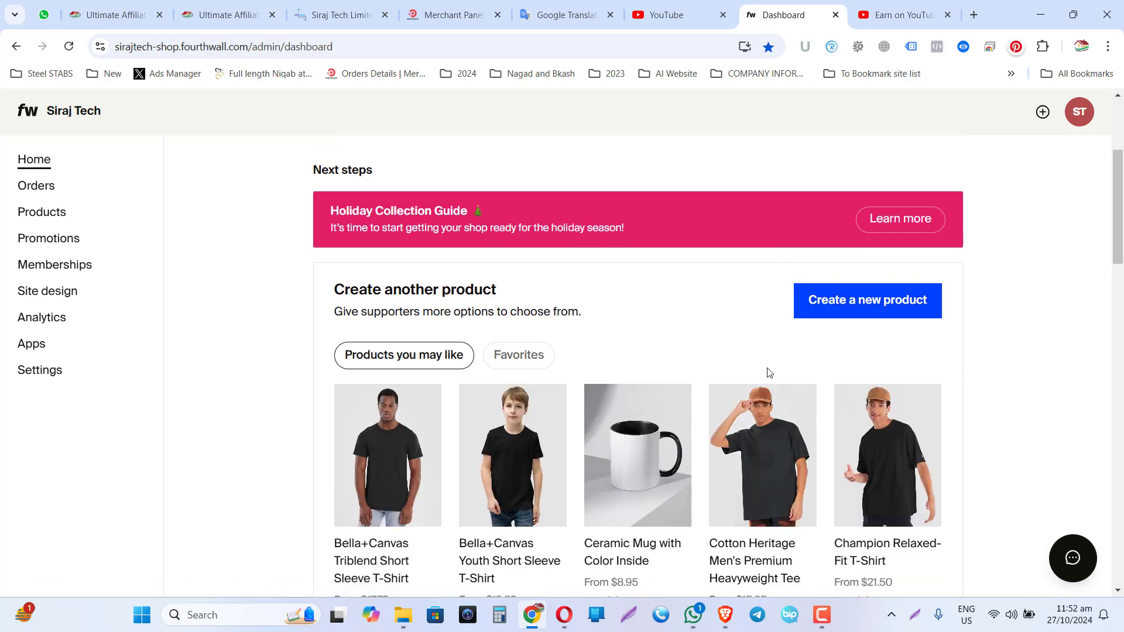
scroll(753, 366, "up", 3)
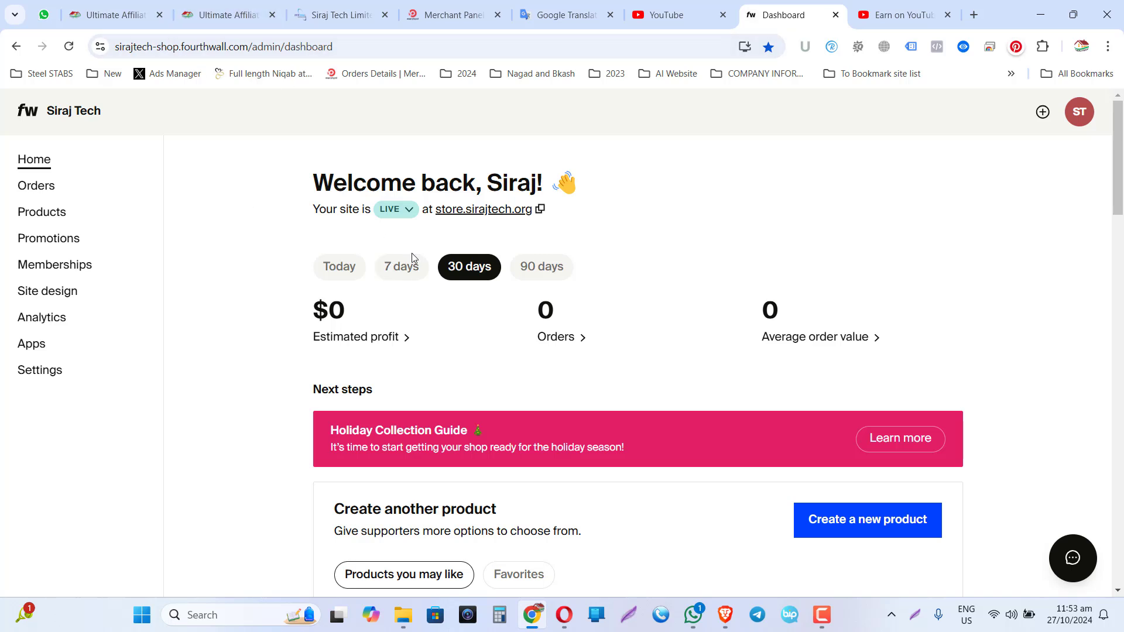
scroll(323, 355, "down", 1)
scroll(323, 355, "down", 3)
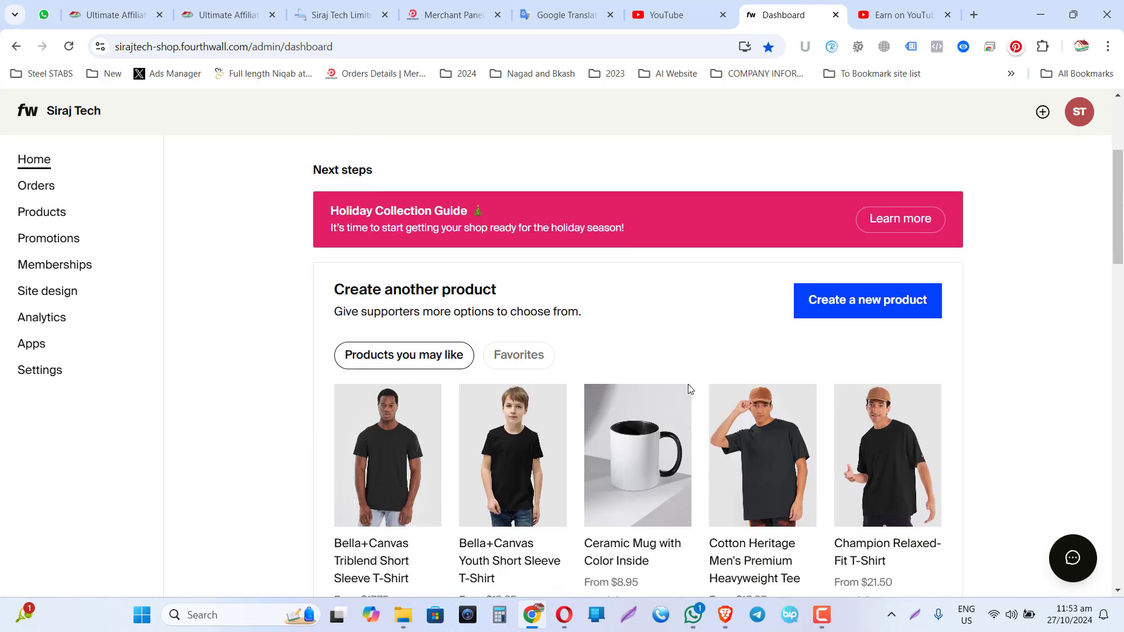
scroll(275, 336, "up", 1)
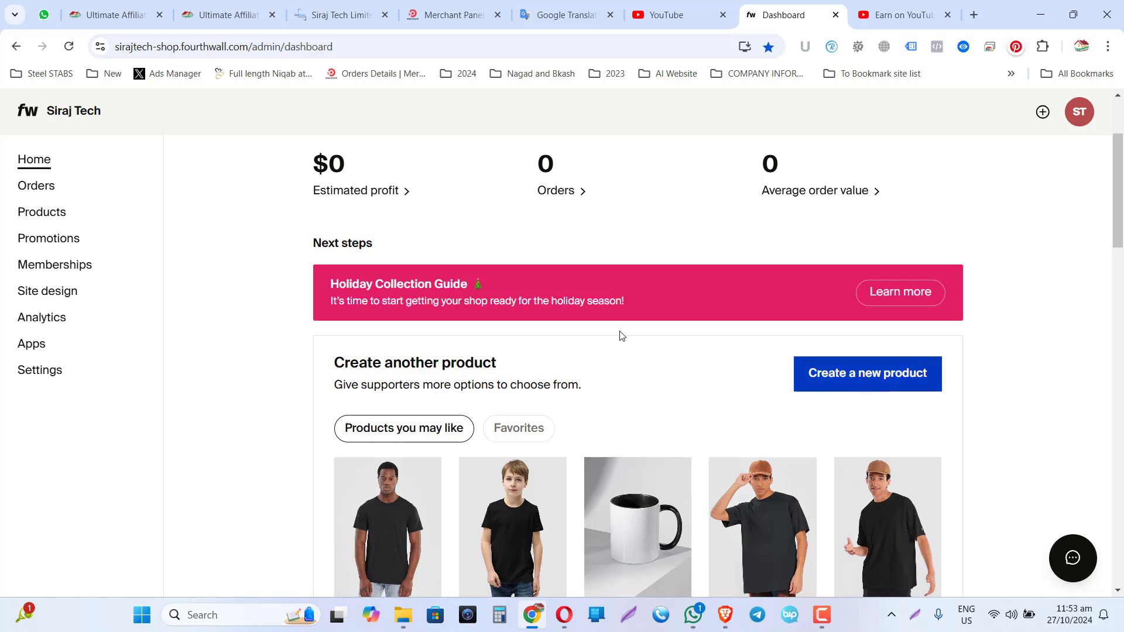
Step: Open the hidden New Product from the shop's list of all products
left_click(60, 212)
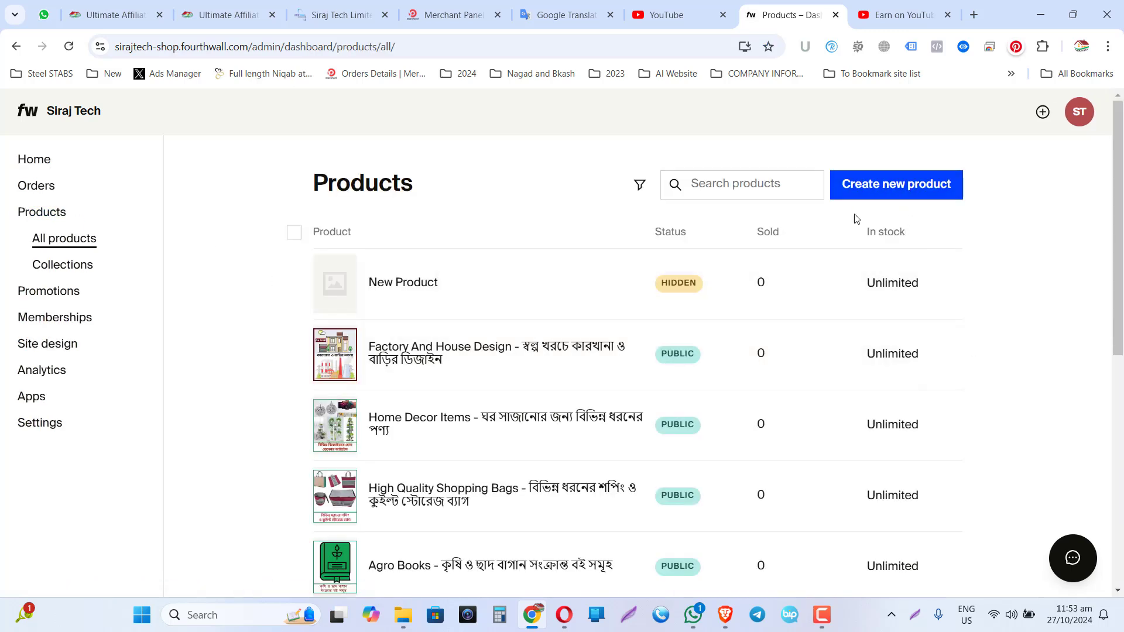
left_click(817, 291)
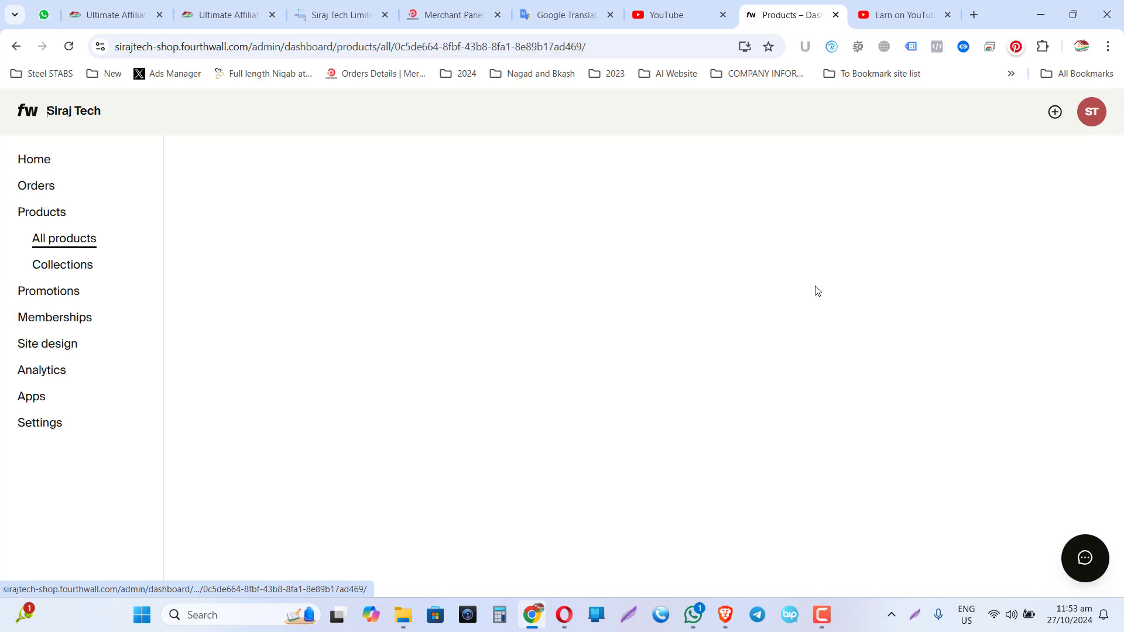
scroll(443, 321, "down", 1)
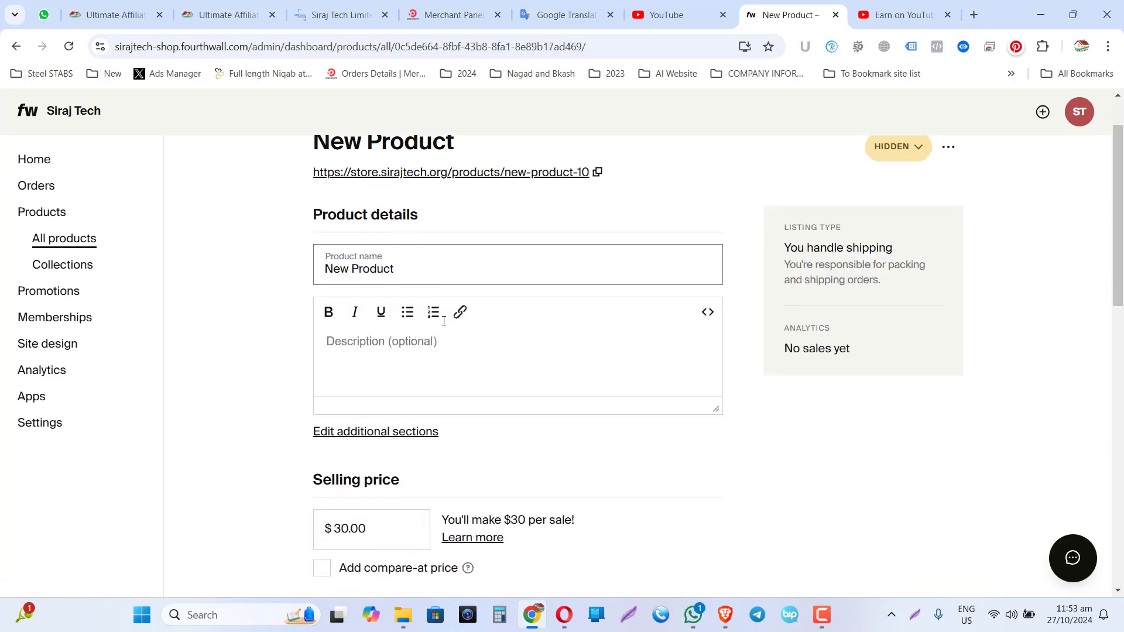
Step: Replace the product's name with "geo bag"
triple_click(398, 264)
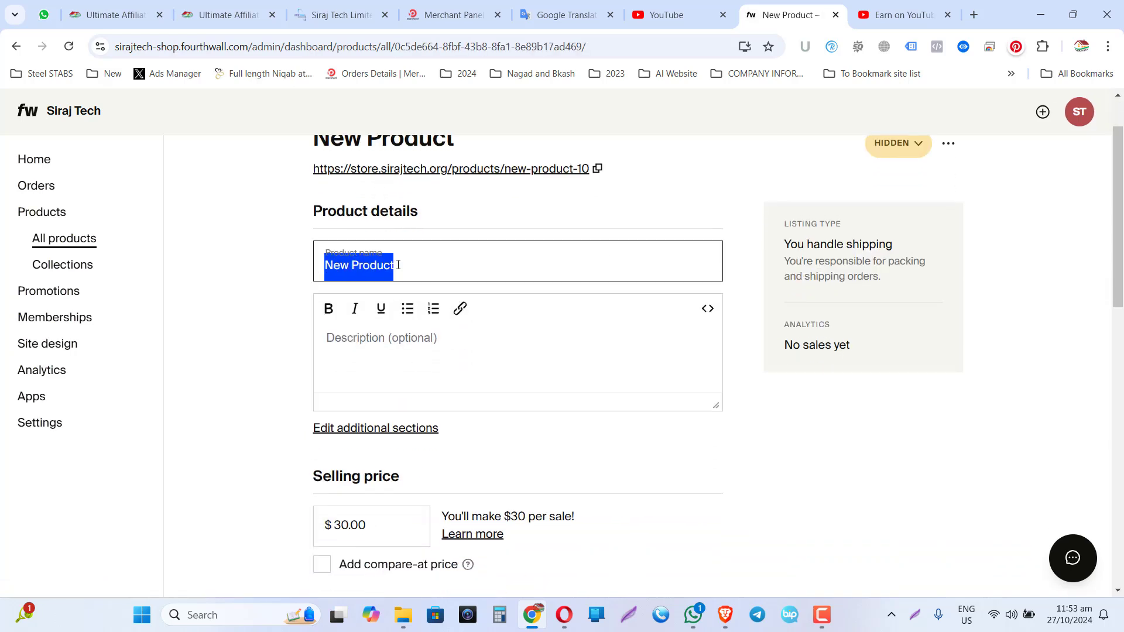
type("geo")
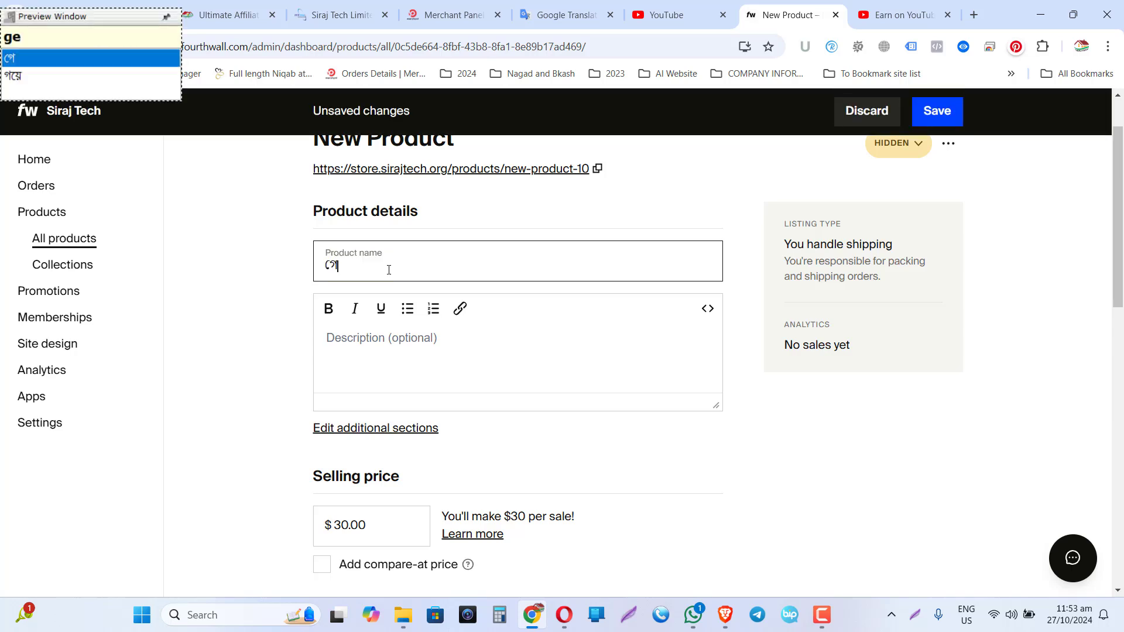
key("BackSpace")
key("BackSpace")
key("BackSpace")
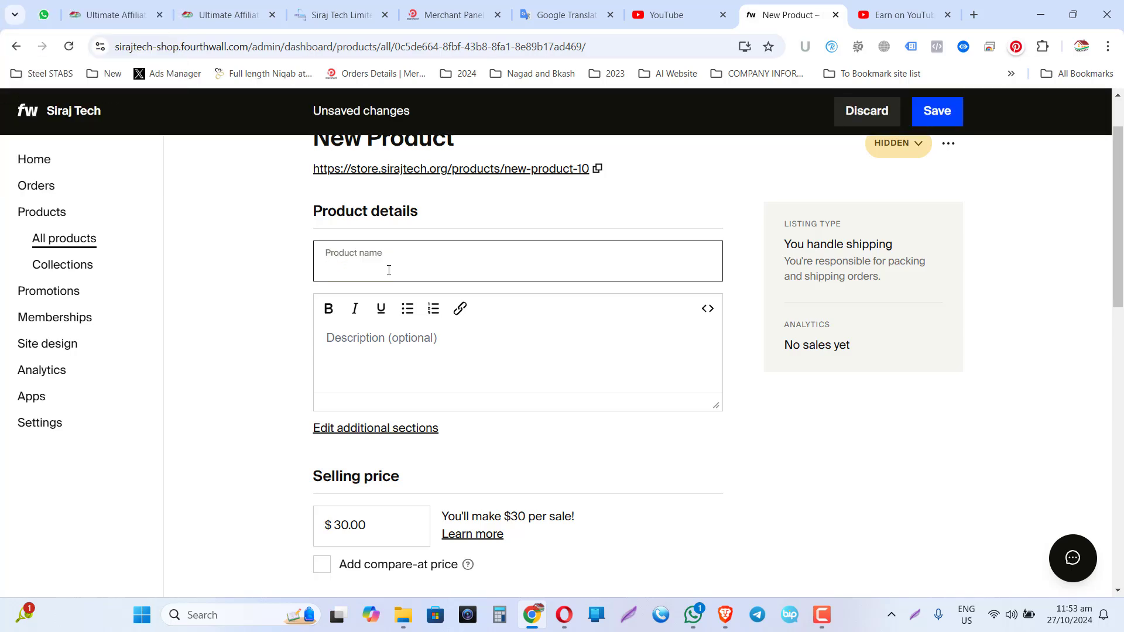
type("geo ")
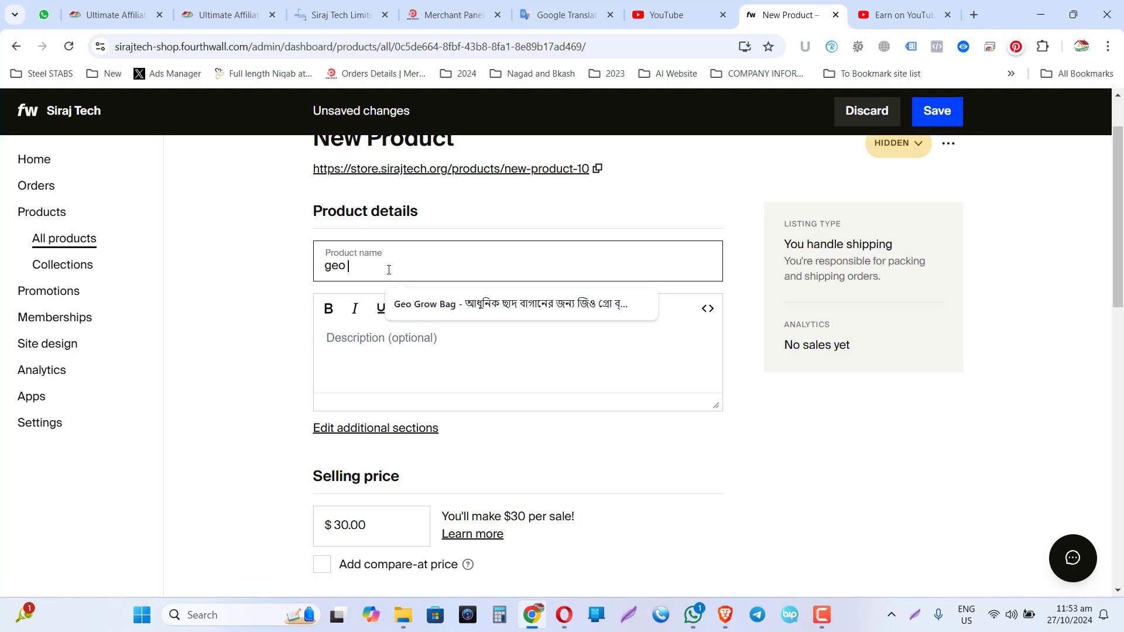
type("bag")
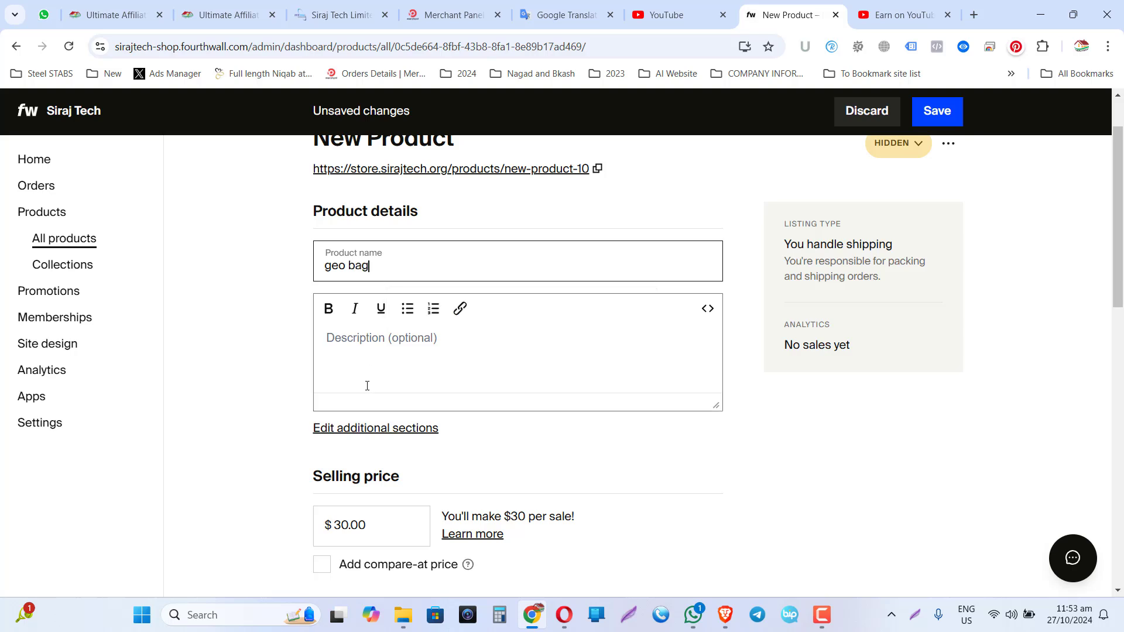
left_click(377, 341)
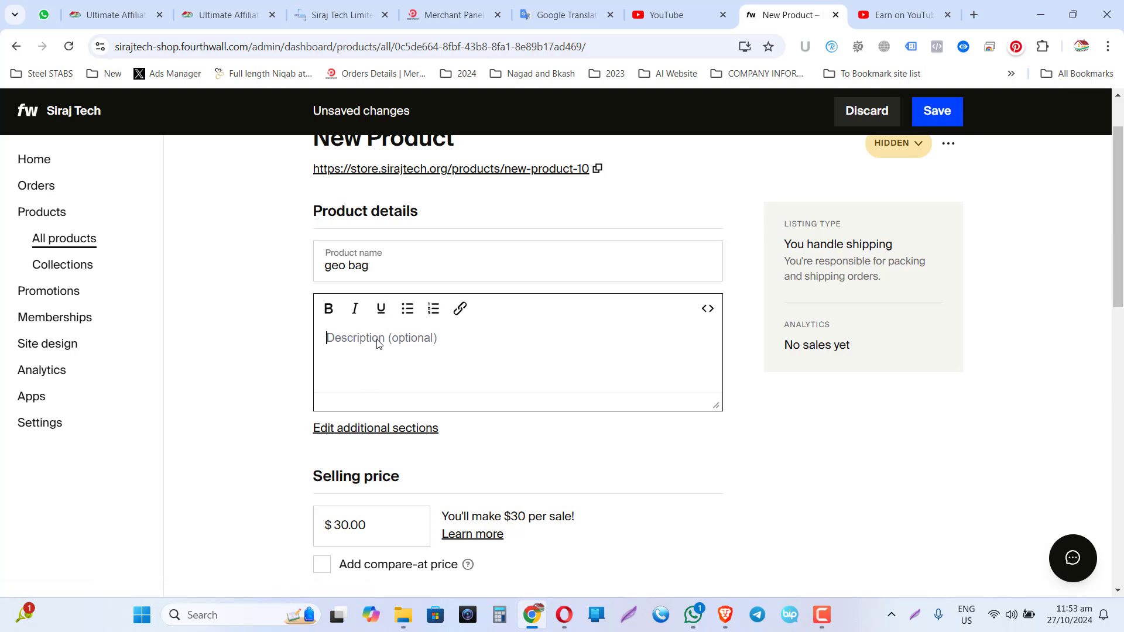
type("bjnbj")
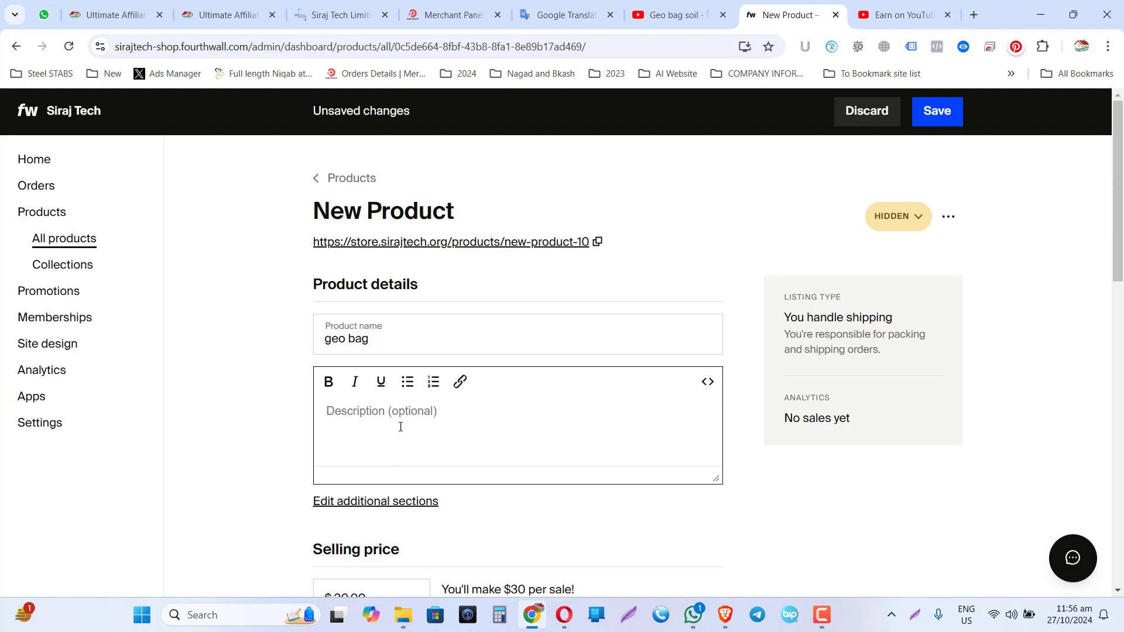
left_click(400, 421)
Step: Switch to the Geo bag soil video on YouTube and examine the products in its Siraj Tech store shelf
left_click(682, 15)
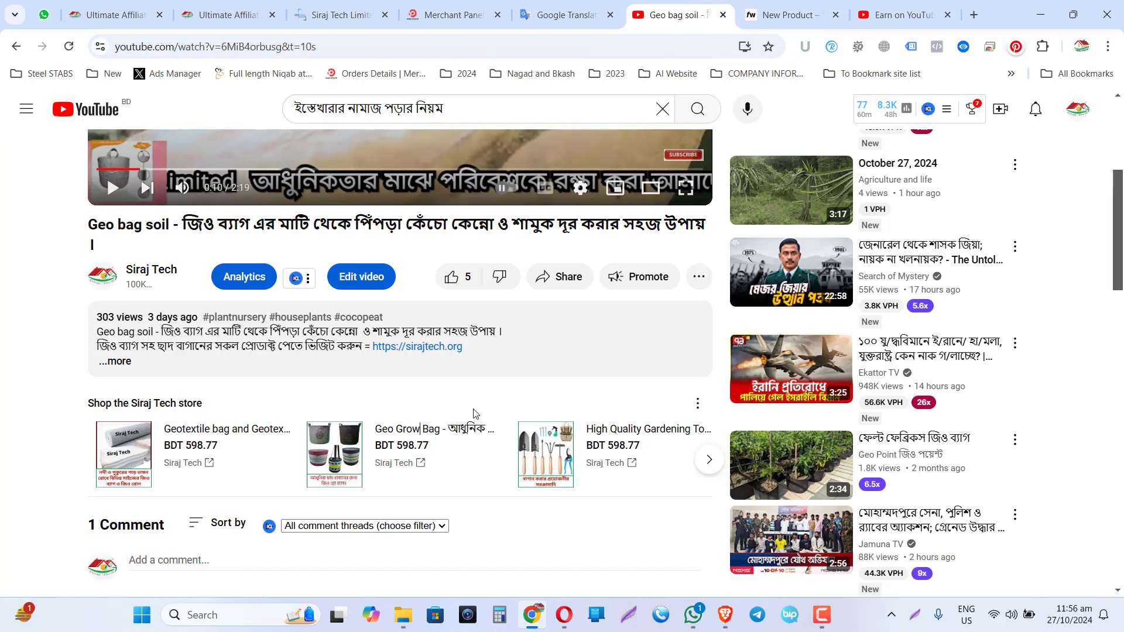
scroll(552, 398, "down", 1)
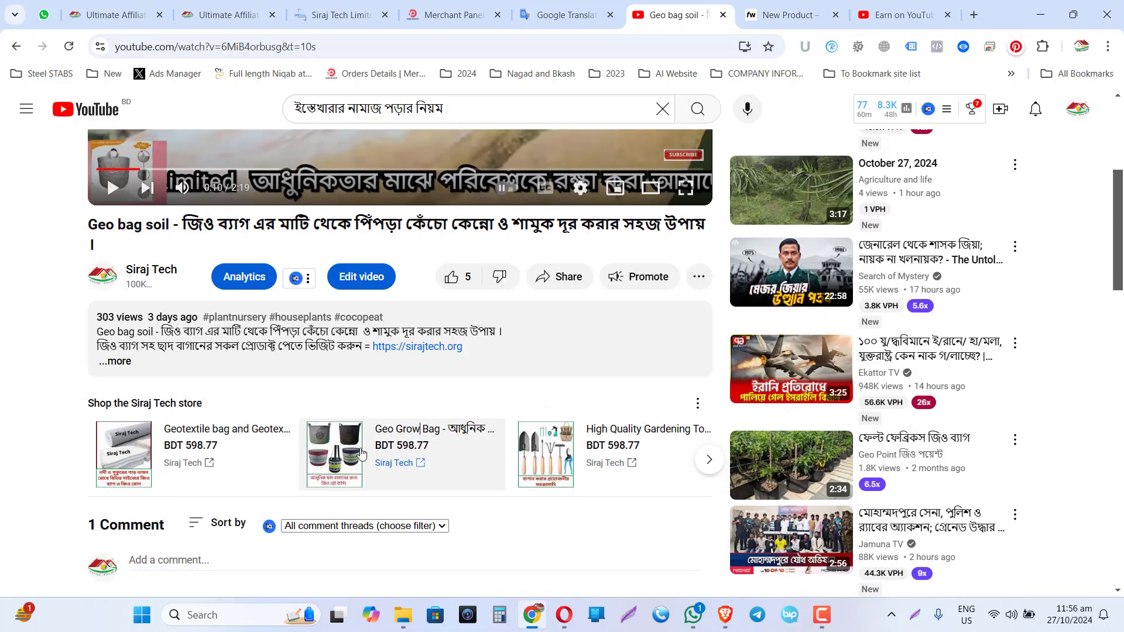
scroll(466, 188, "up", 5)
scroll(465, 191, "down", 8)
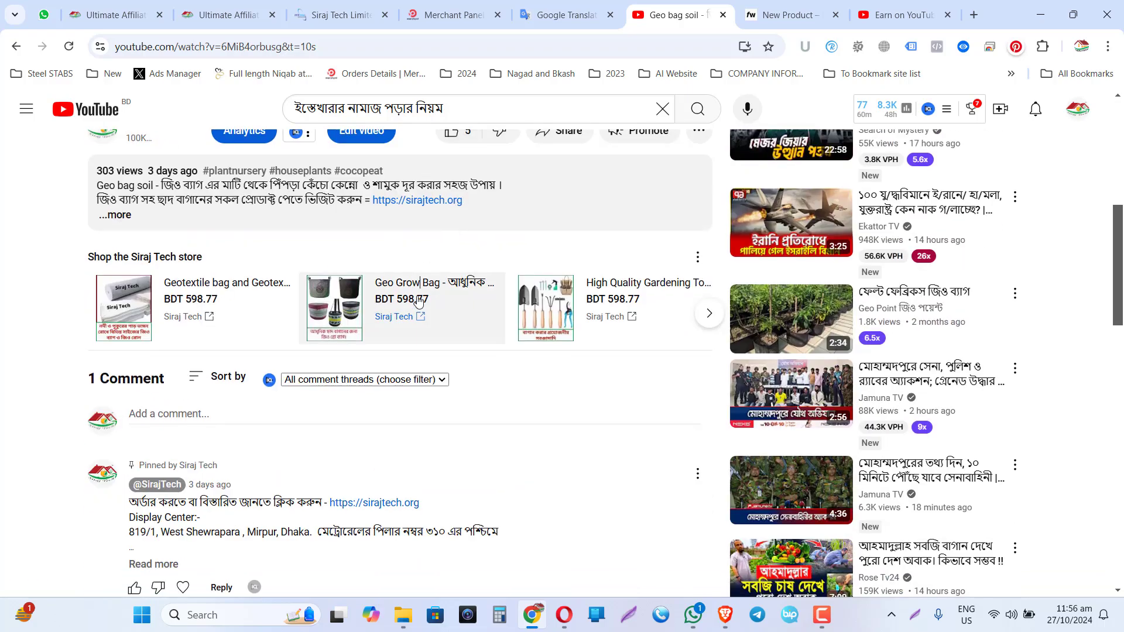
scroll(408, 296, "up", 7)
scroll(406, 290, "down", 5)
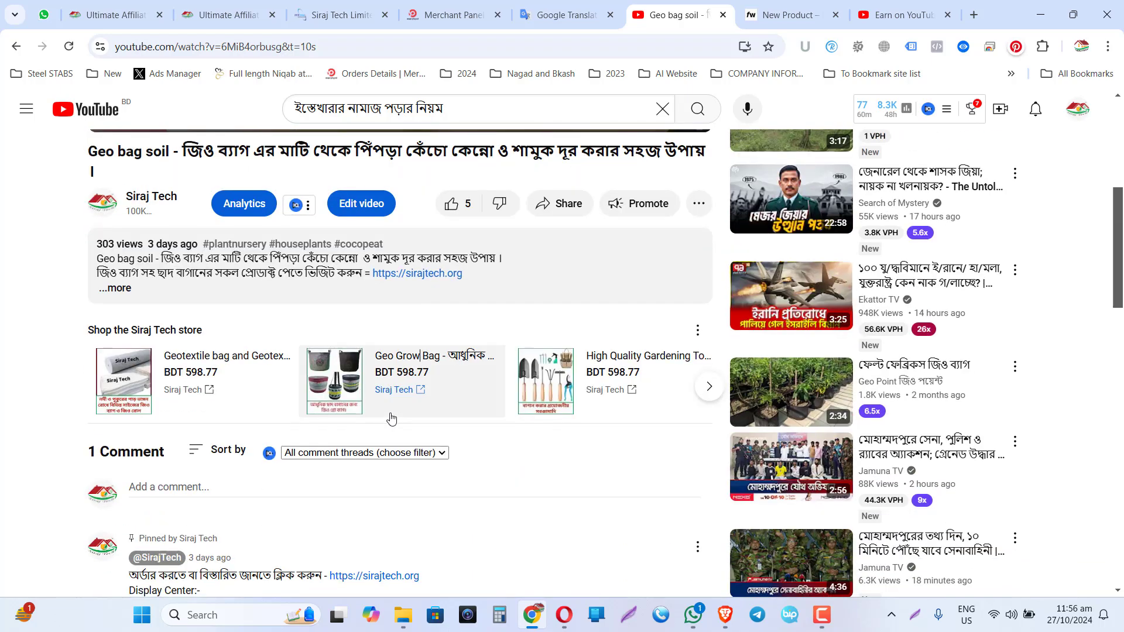
left_click(709, 386)
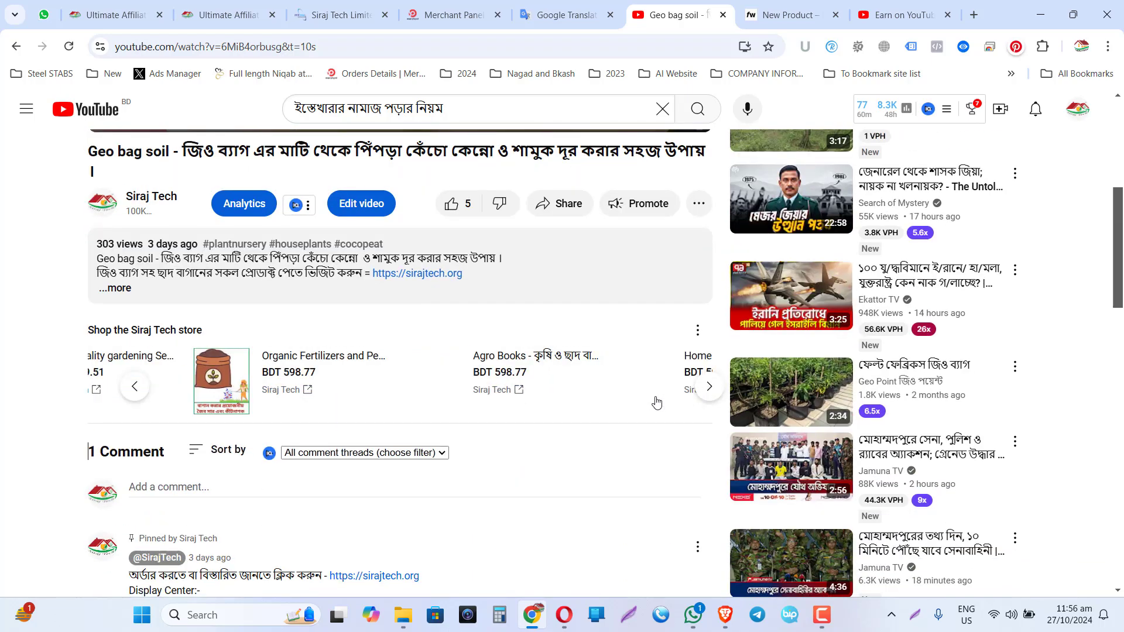
left_click(135, 386)
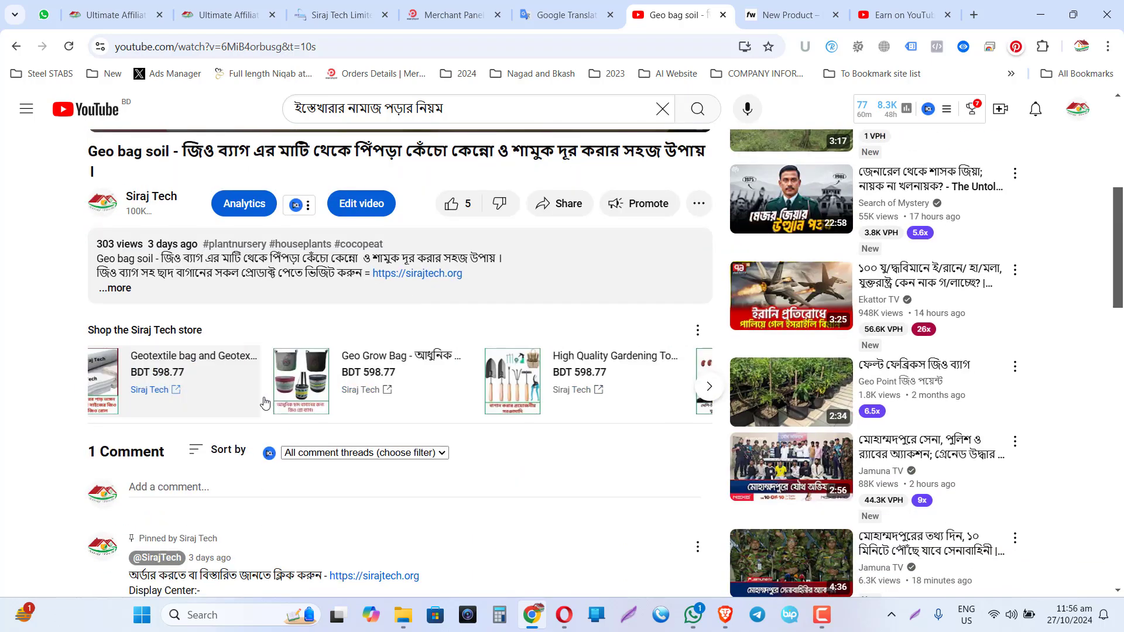
Step: Open the Geo Grow Bag product from the video's store shelf and copy the introductory text with its Geo Grow Bag links
left_click(393, 379)
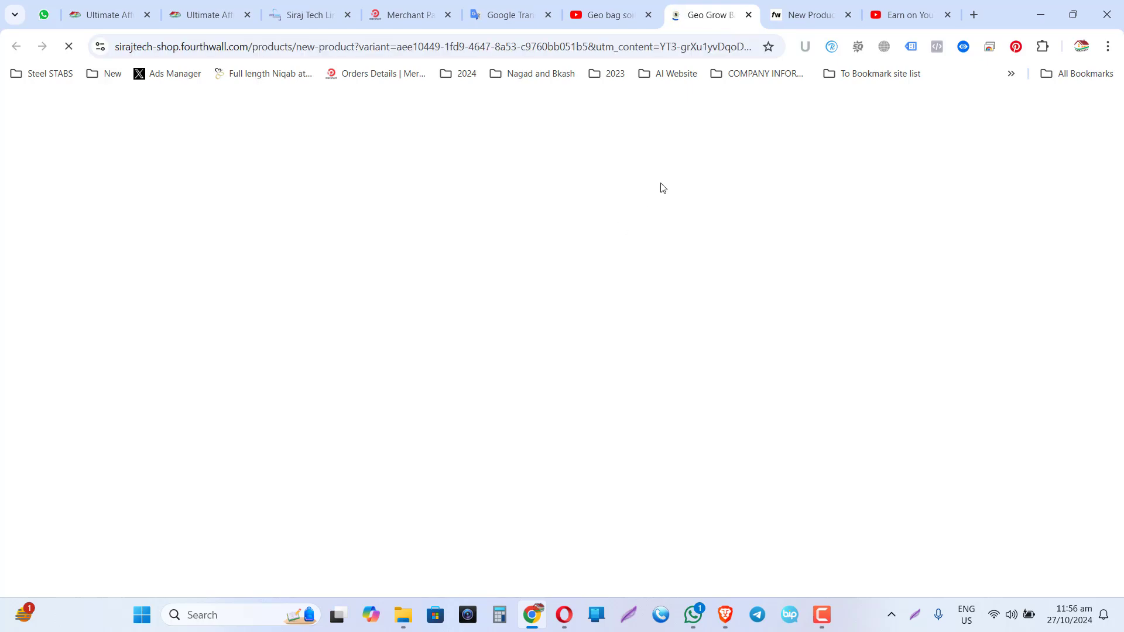
scroll(724, 336, "down", 4)
scroll(724, 336, "down", 7)
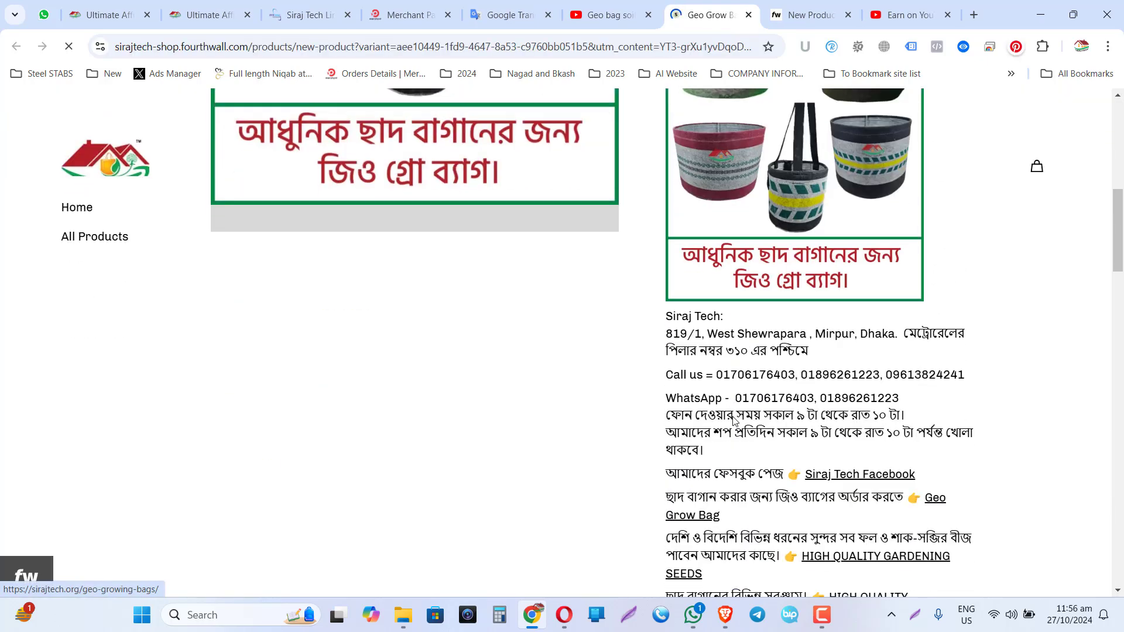
scroll(702, 217, "up", 8)
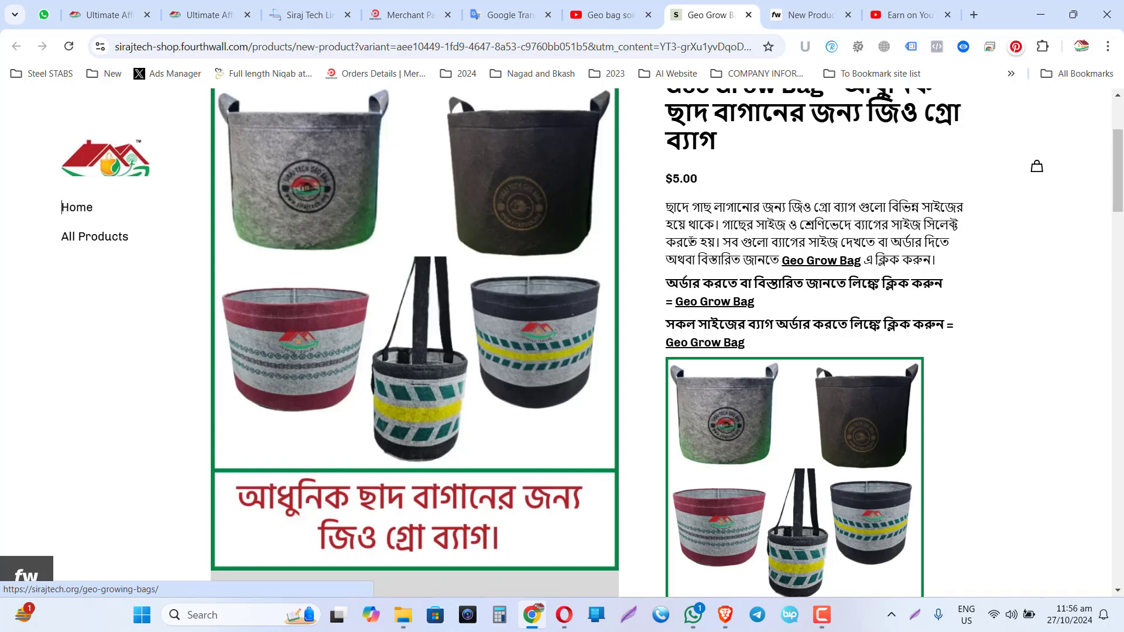
left_click_drag(701, 218, 744, 342)
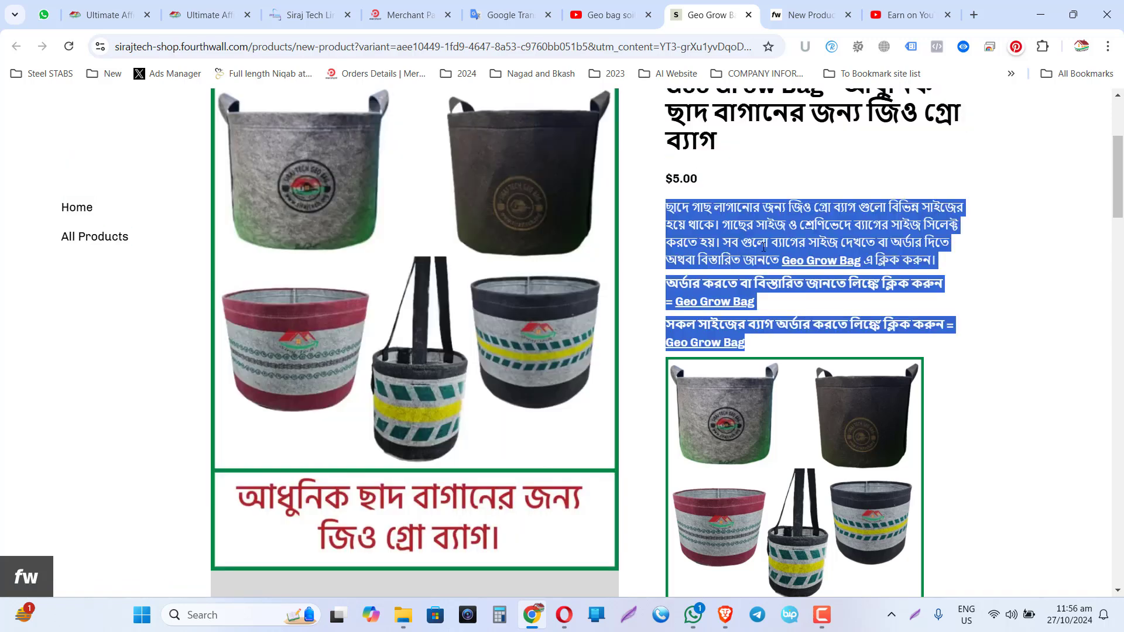
right_click(759, 223)
left_click(803, 242)
Step: Return to the geo bag product in Fourthwall and paste the copied text into its description
left_click(808, 15)
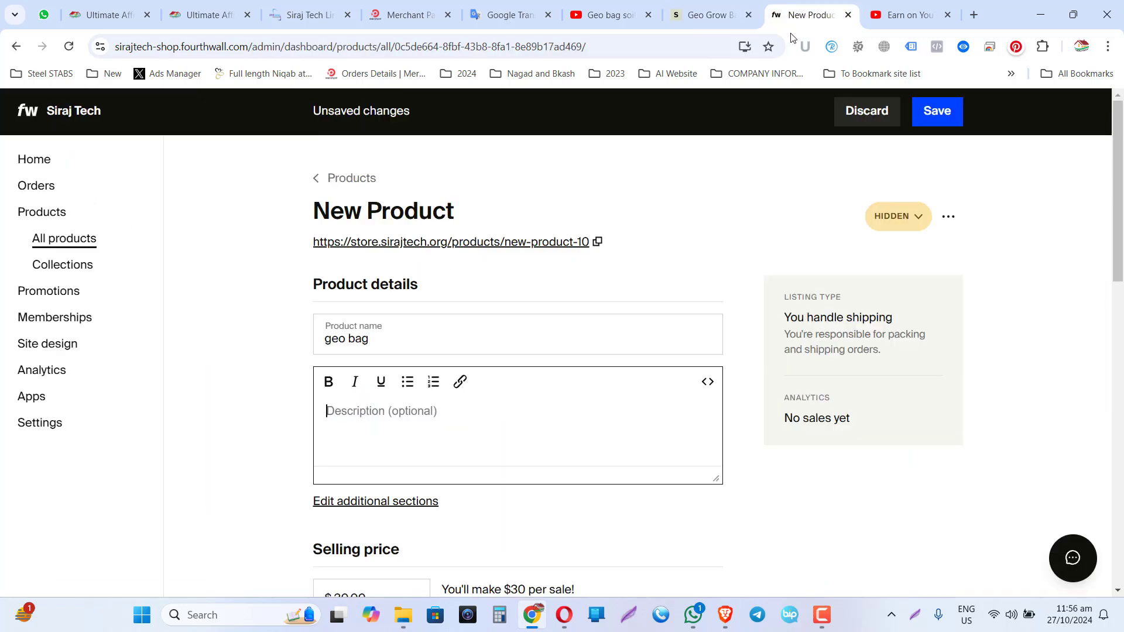
left_click(514, 418)
key("ctrl+v")
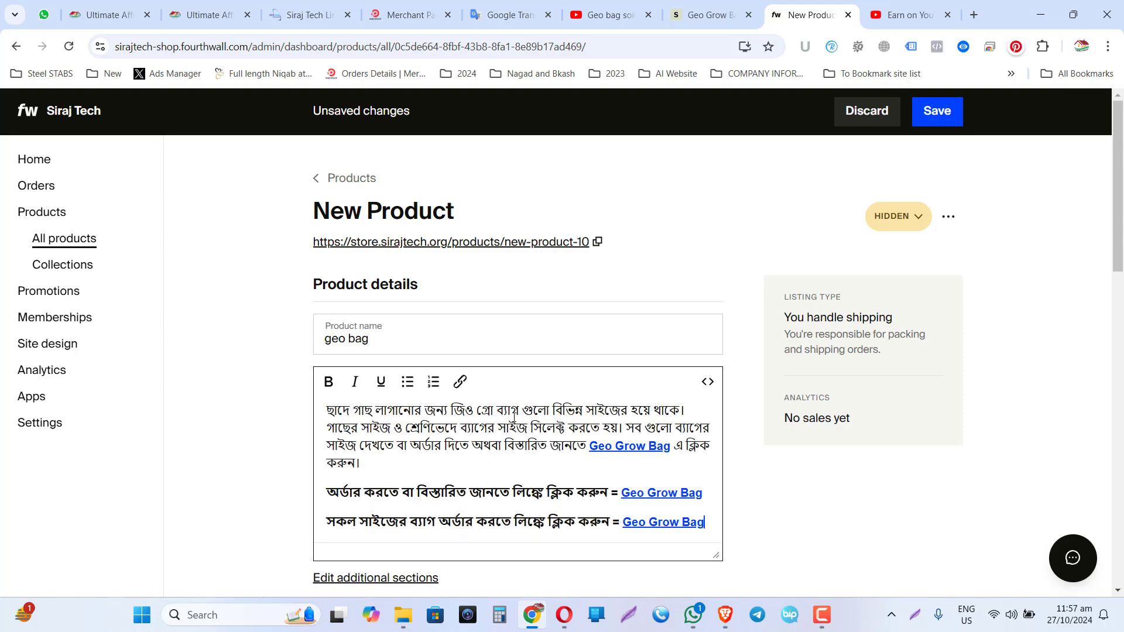
scroll(514, 417, "down", 1)
left_click(612, 372)
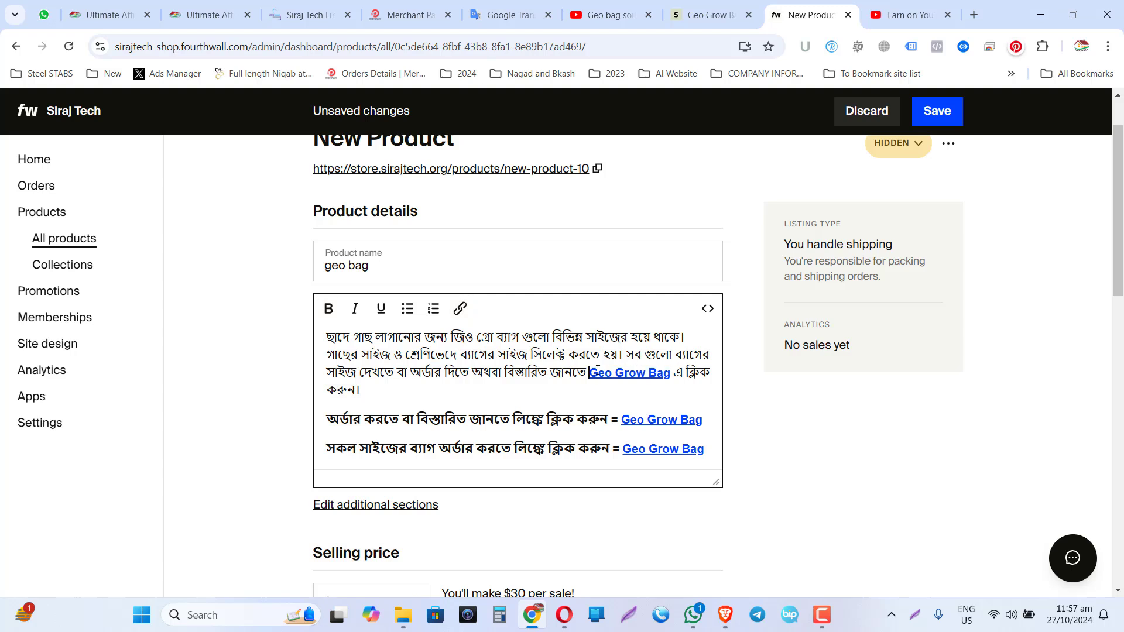
left_click_drag(594, 372, 672, 373)
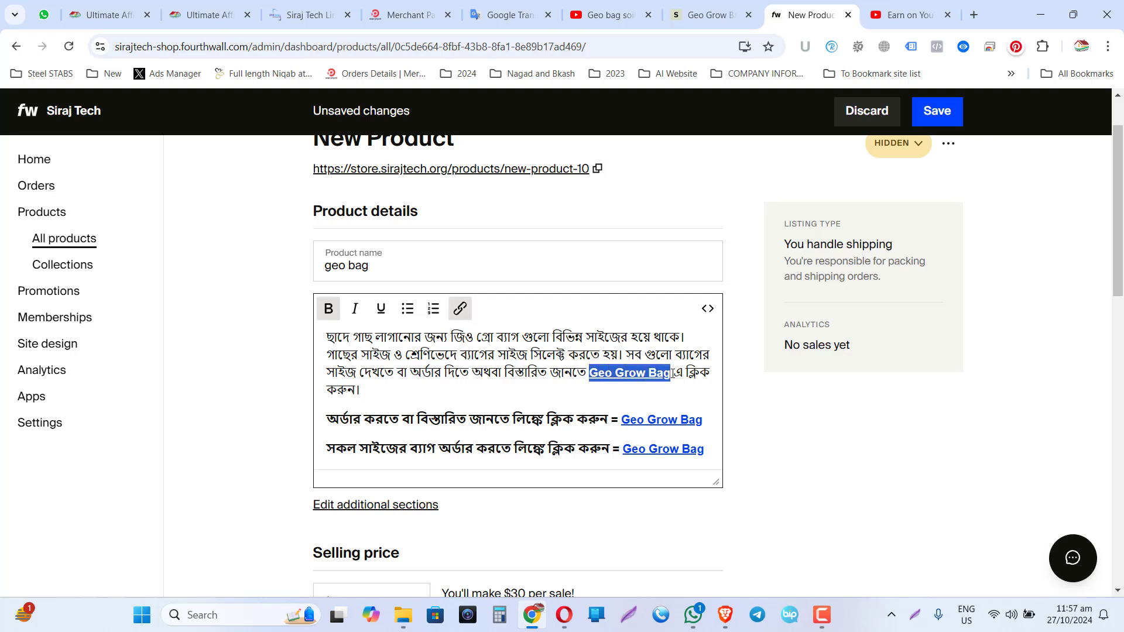
left_click(460, 309)
left_click_drag(619, 284, 515, 285)
key("ctrl+a")
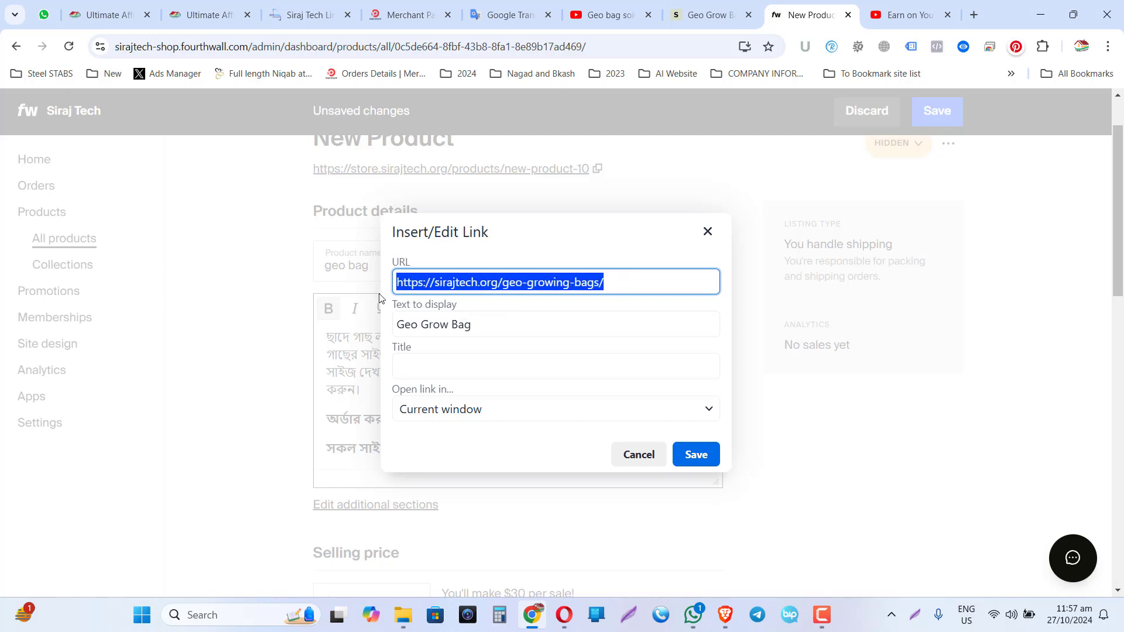
key("BackSpace")
key("super+v")
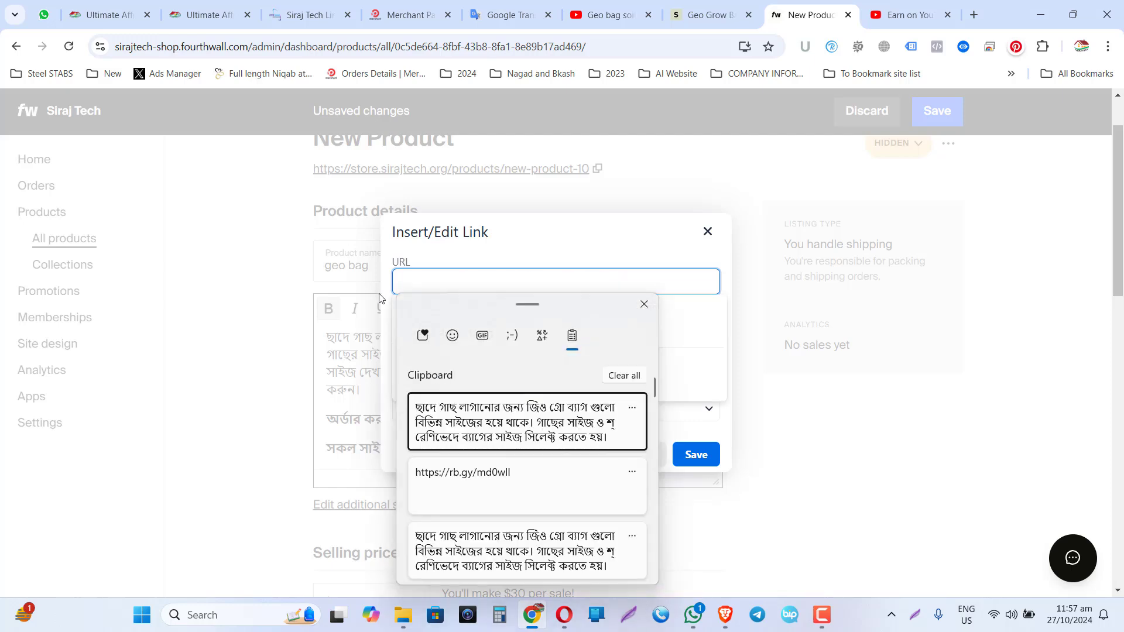
scroll(587, 512, "down", 2)
scroll(587, 511, "down", 1)
left_click(583, 443)
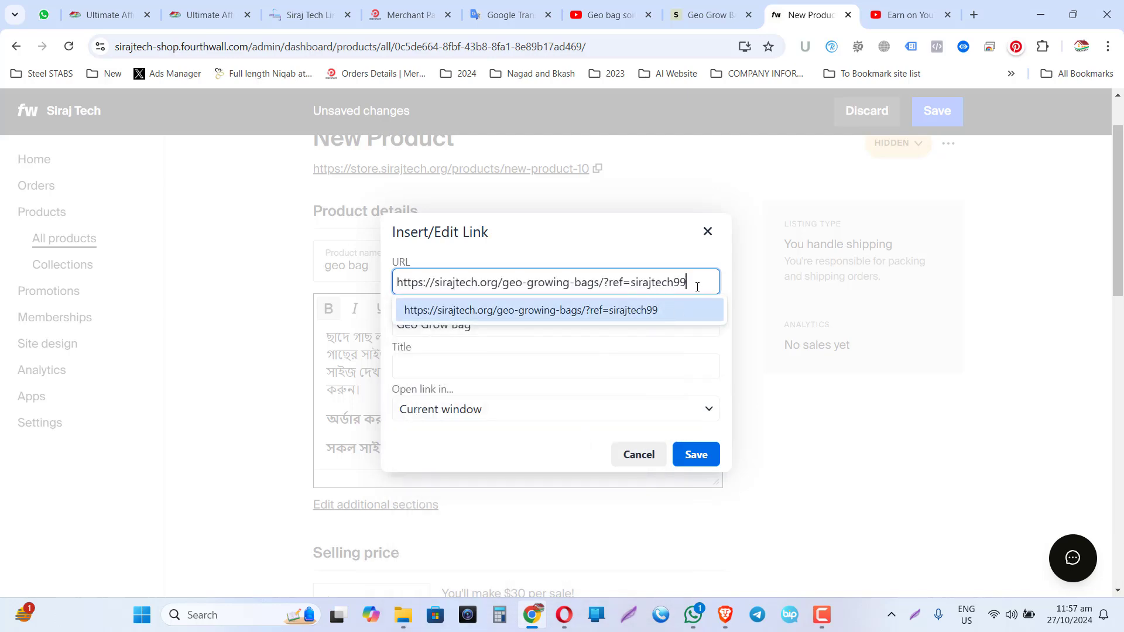
left_click(544, 361)
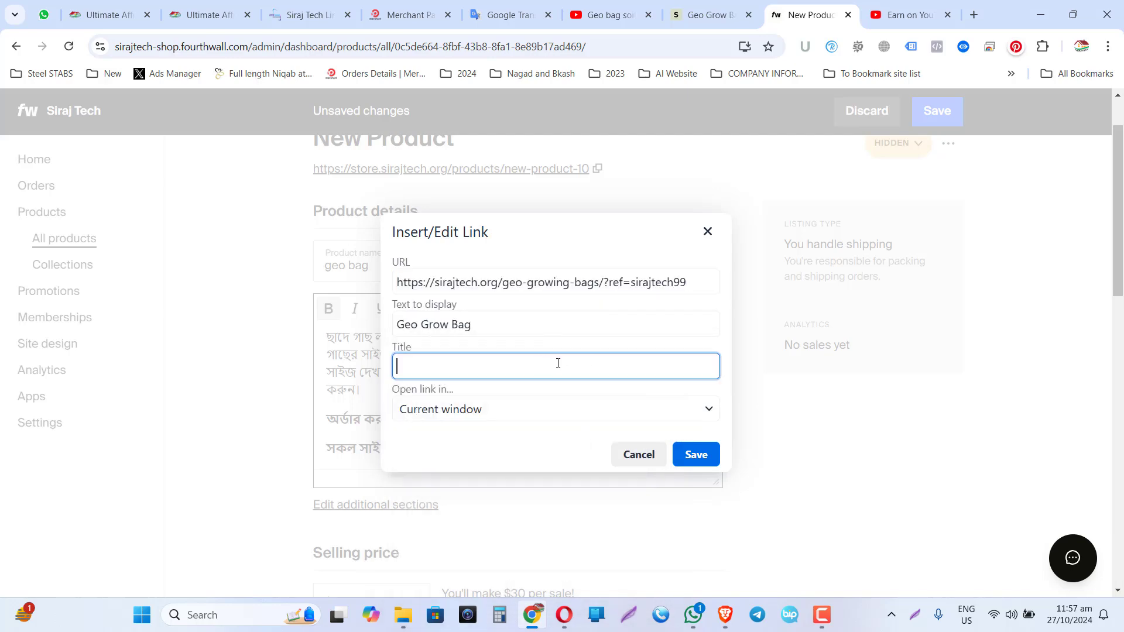
left_click(696, 454)
left_click_drag(623, 423, 707, 420)
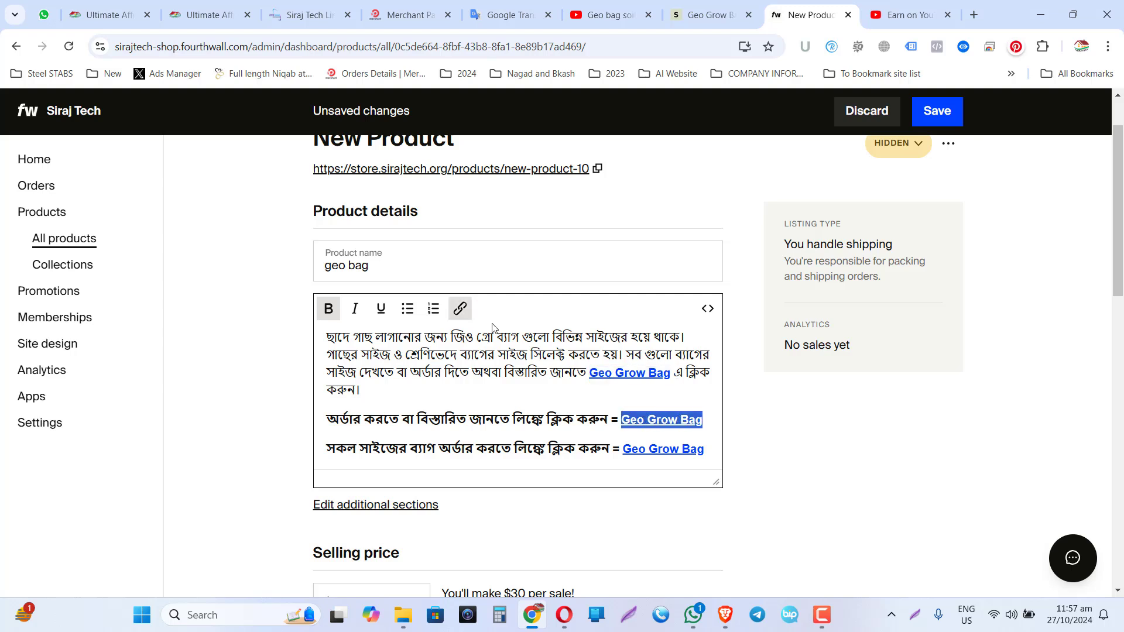
left_click(460, 308)
triple_click(587, 283)
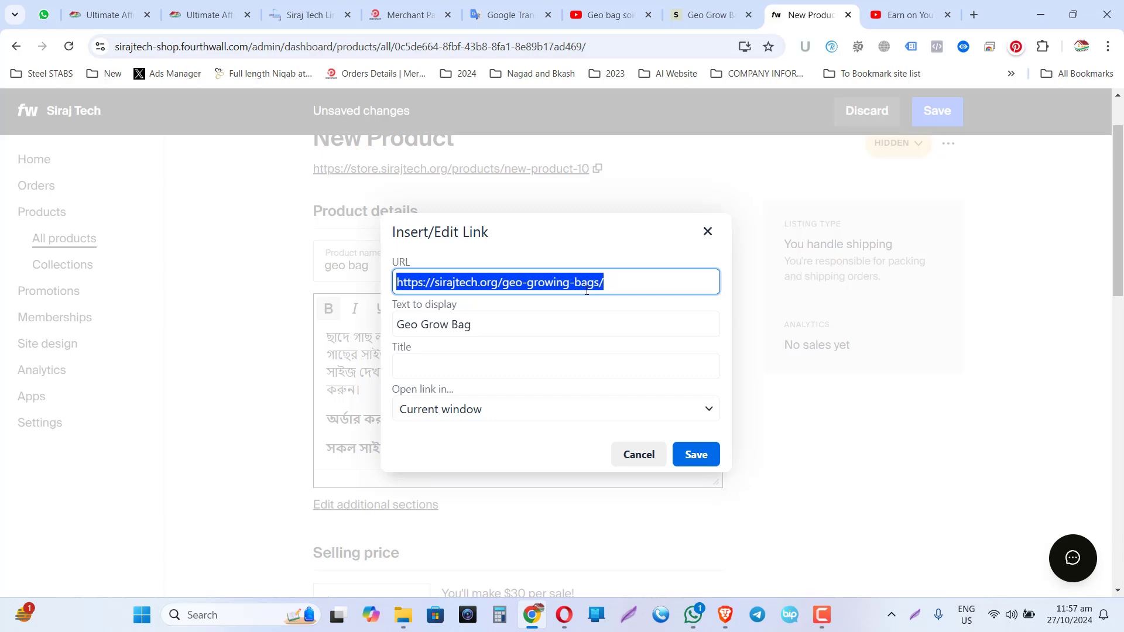
key("ctrl+v")
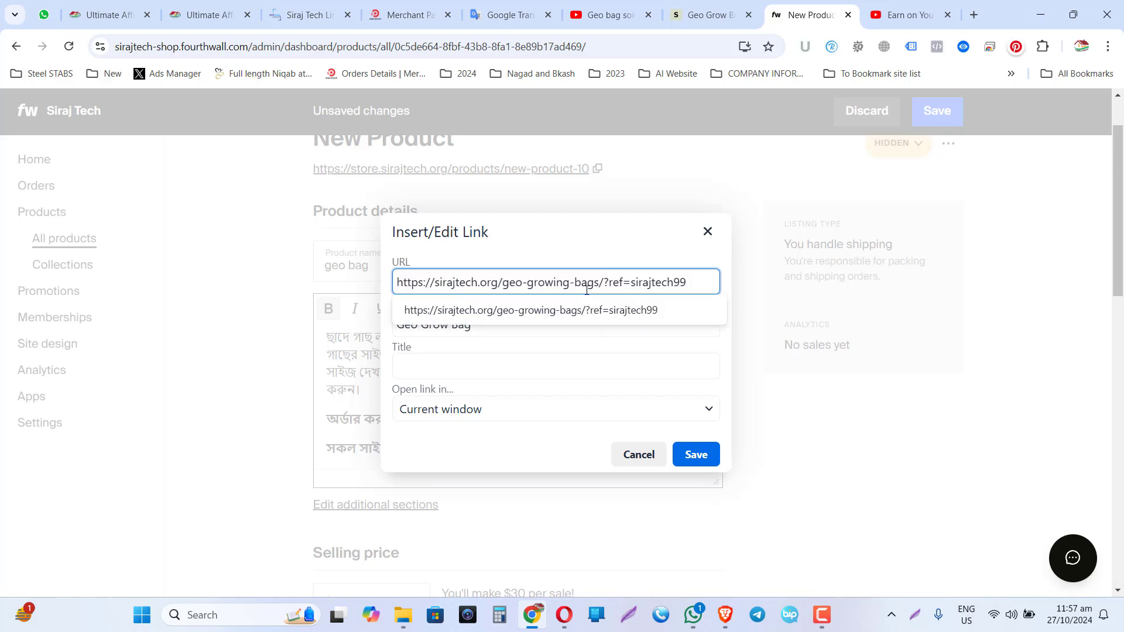
left_click(699, 459)
Step: Add an empty line at the end of the description and look over the product's shipping, photography and inventory sections
scroll(510, 430, "down", 2)
left_click(712, 304)
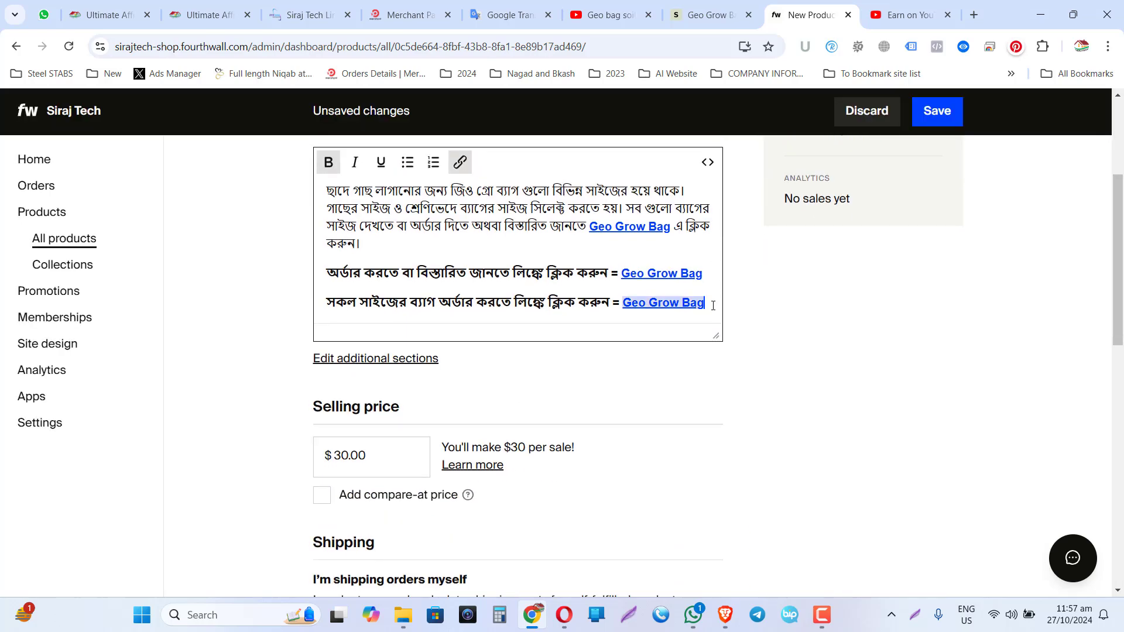
key("Return")
scroll(602, 316, "up", 2)
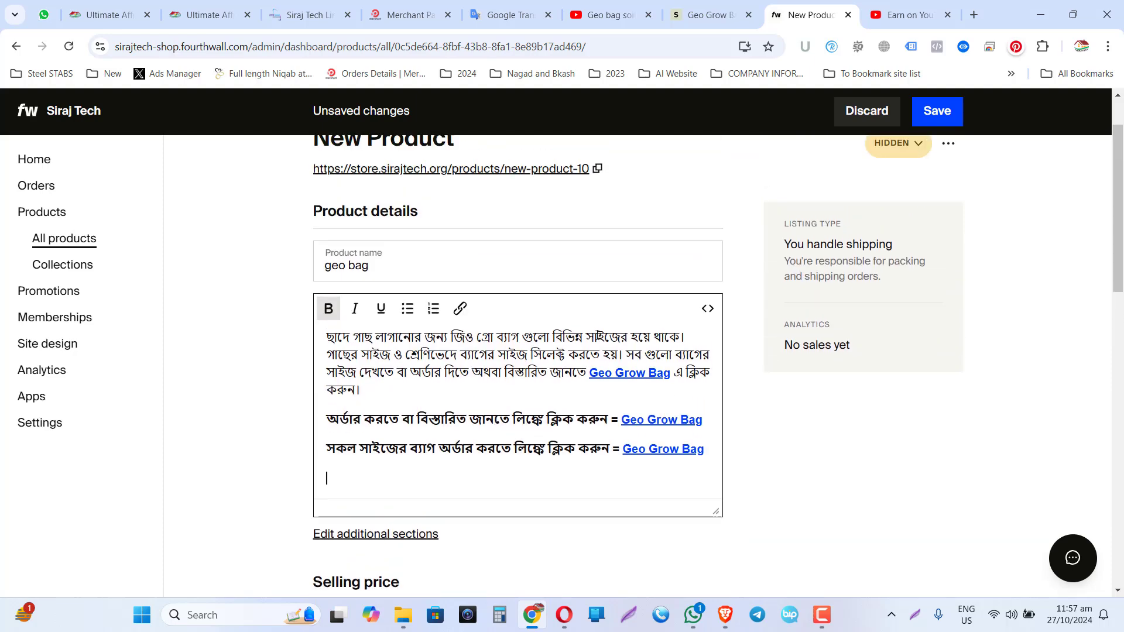
scroll(604, 318, "down", 3)
scroll(605, 319, "down", 7)
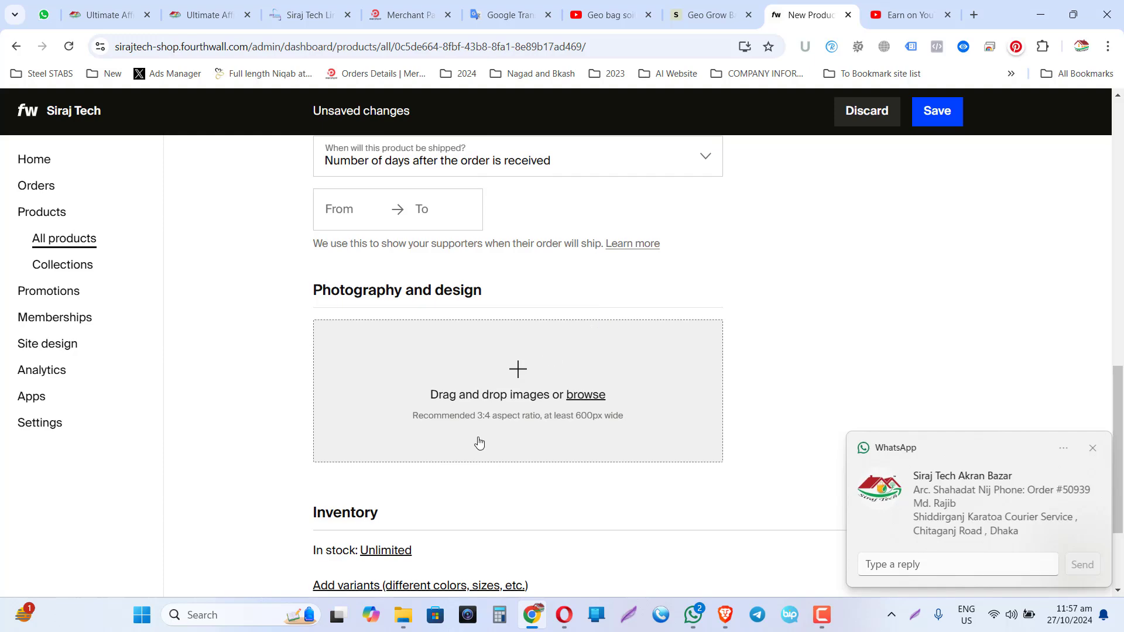
scroll(558, 403, "up", 6)
scroll(559, 403, "up", 4)
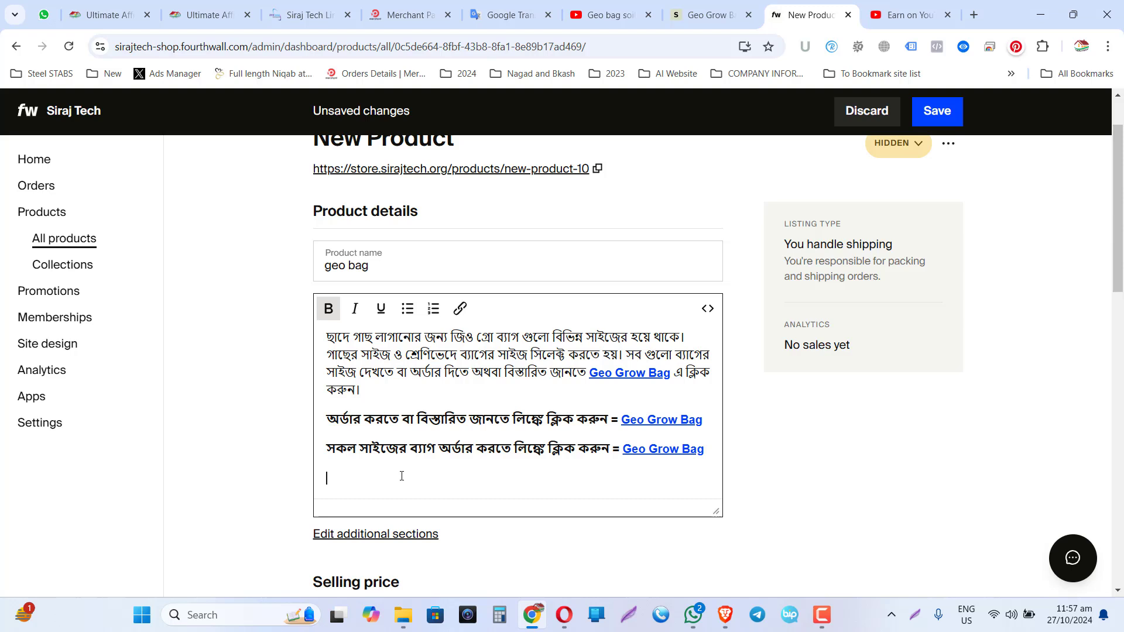
Step: Set the geo bag product's selling price to $5
scroll(338, 393, "down", 1)
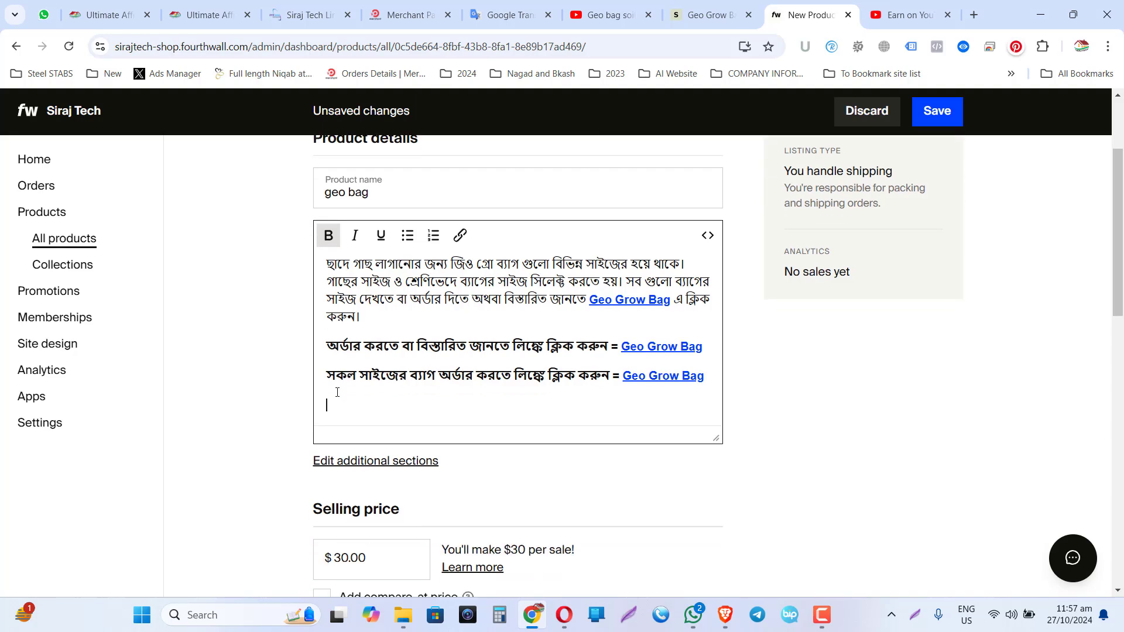
scroll(369, 405, "up", 1)
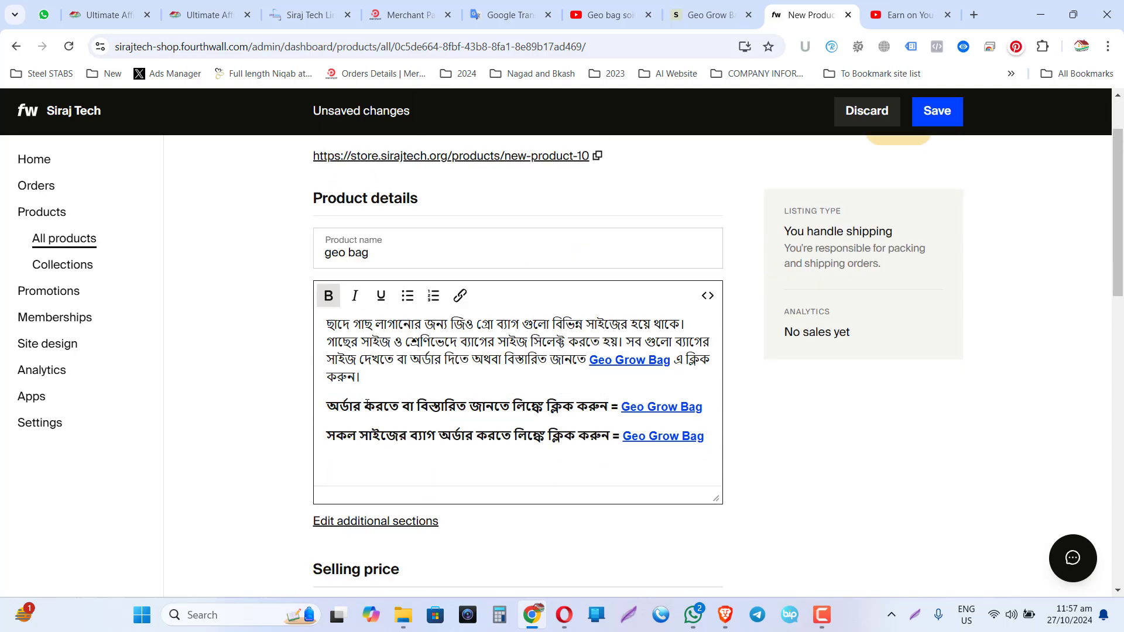
scroll(367, 404, "down", 3)
scroll(367, 404, "down", 2)
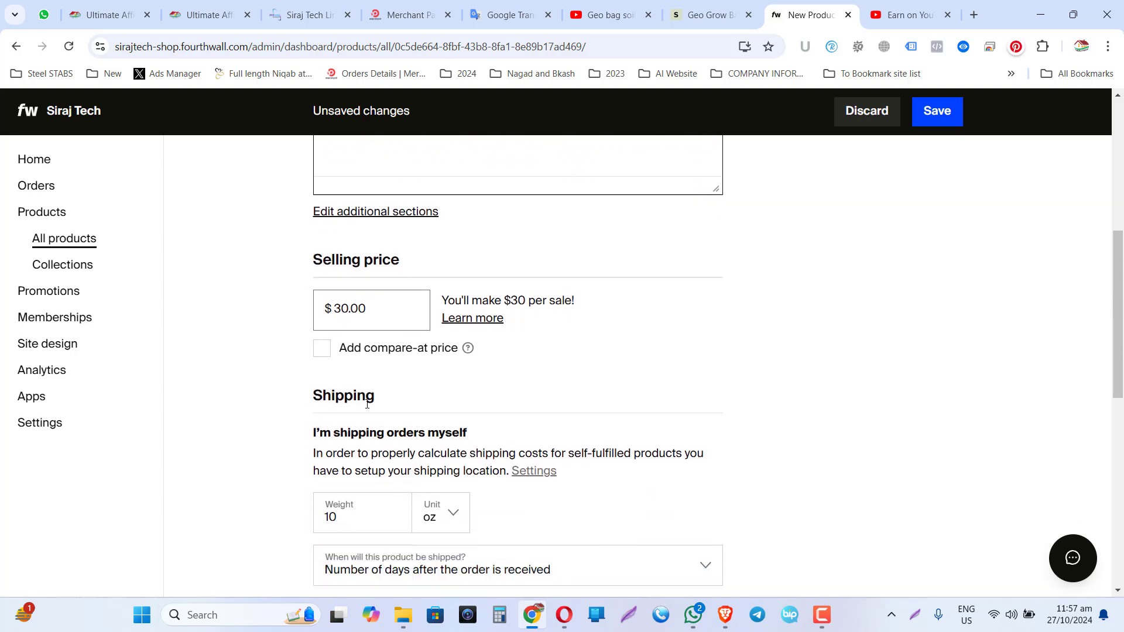
left_click(384, 266)
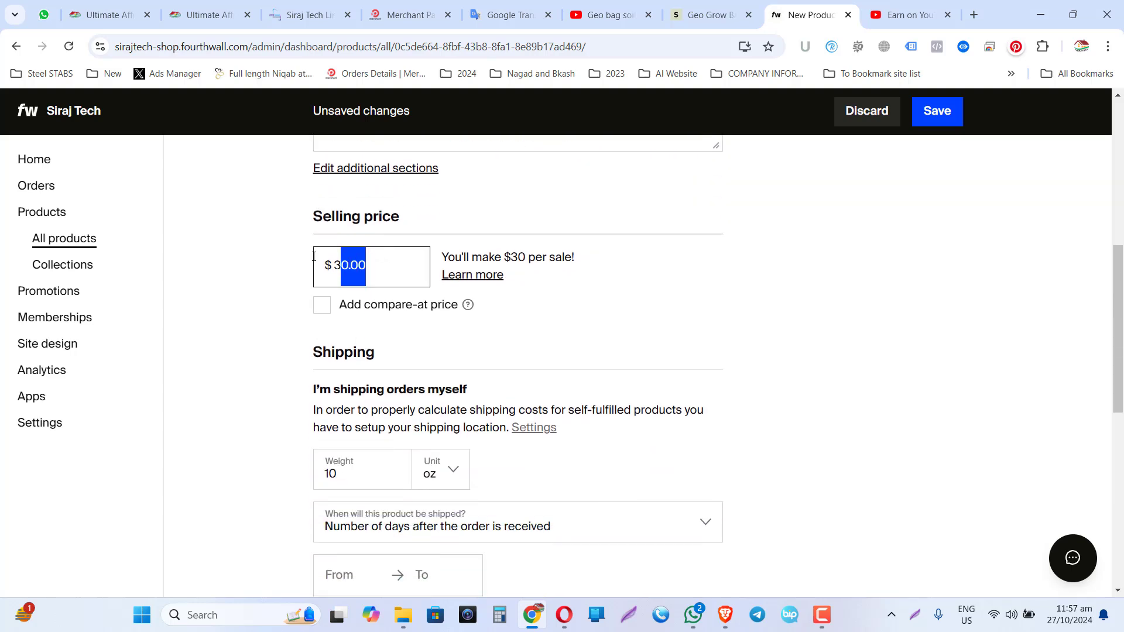
type("5")
left_click(234, 266)
scroll(233, 264, "down", 2)
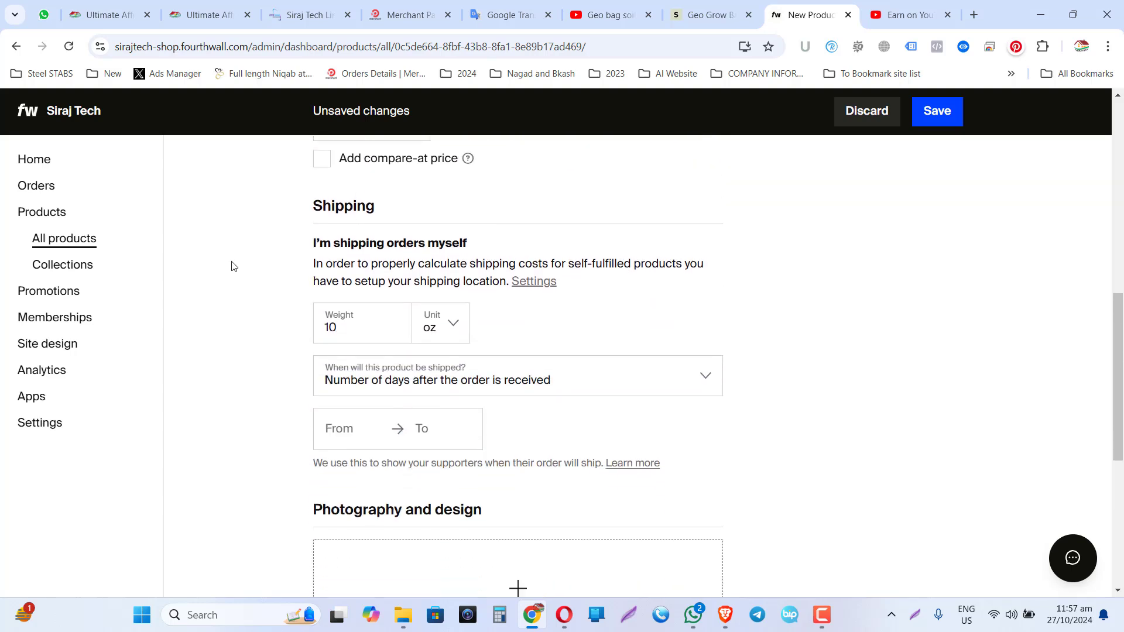
Step: Set the product's shipping weight to 1 kg
left_click(387, 326)
left_click_drag(362, 325, 257, 393)
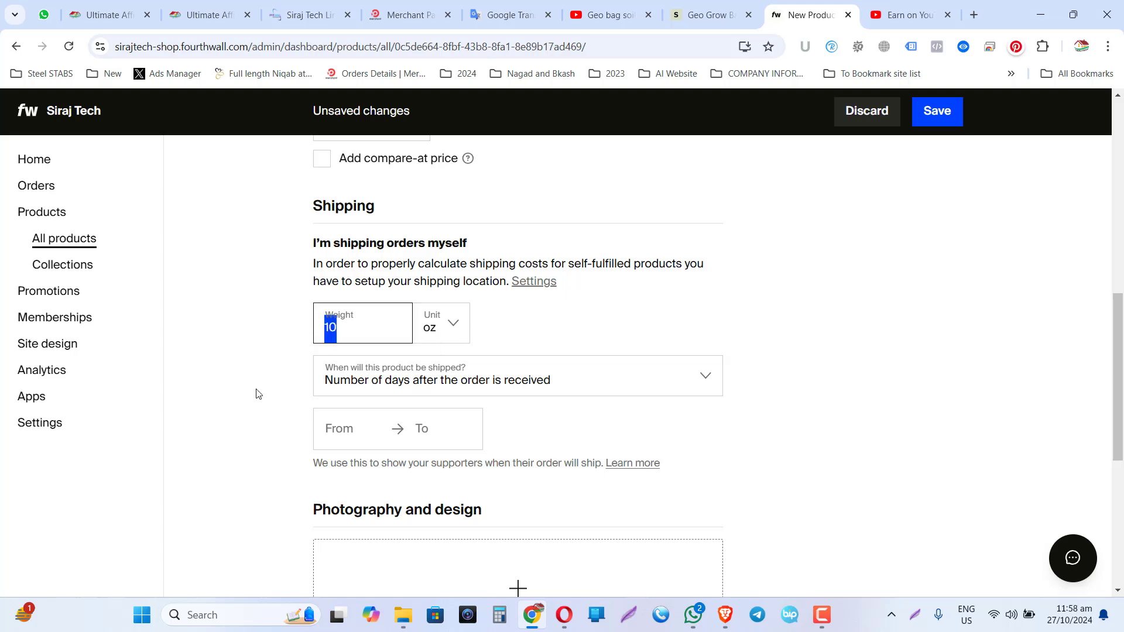
type("1")
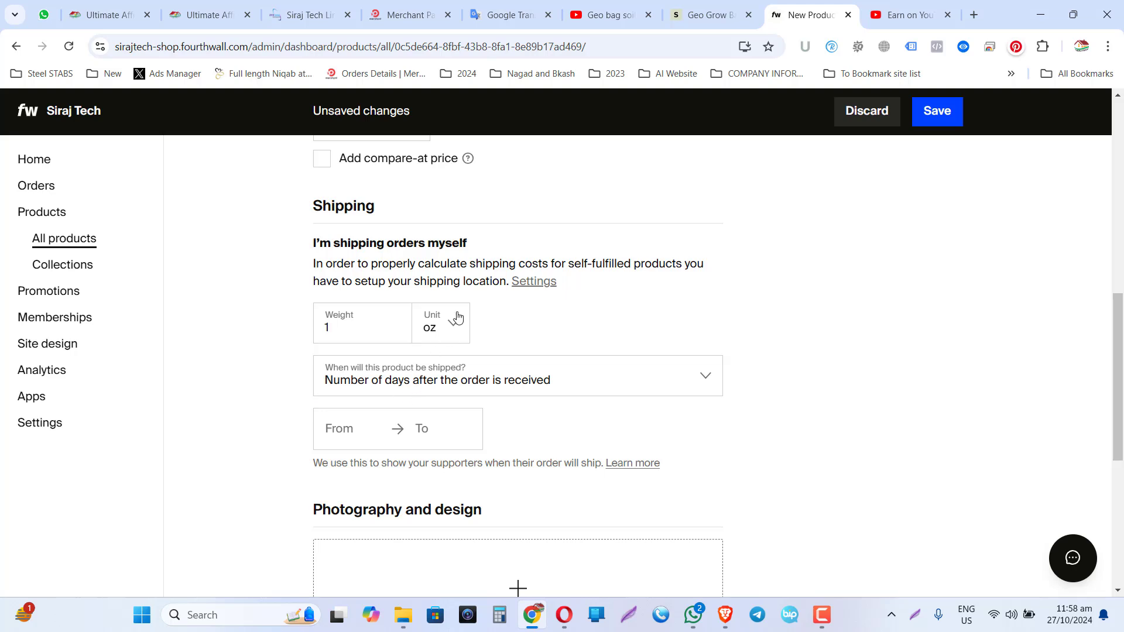
left_click(454, 320)
left_click(427, 418)
Step: Set the product's shipping time to 2 days through 7 days after the order is received
scroll(283, 427, "down", 1)
left_click(350, 357)
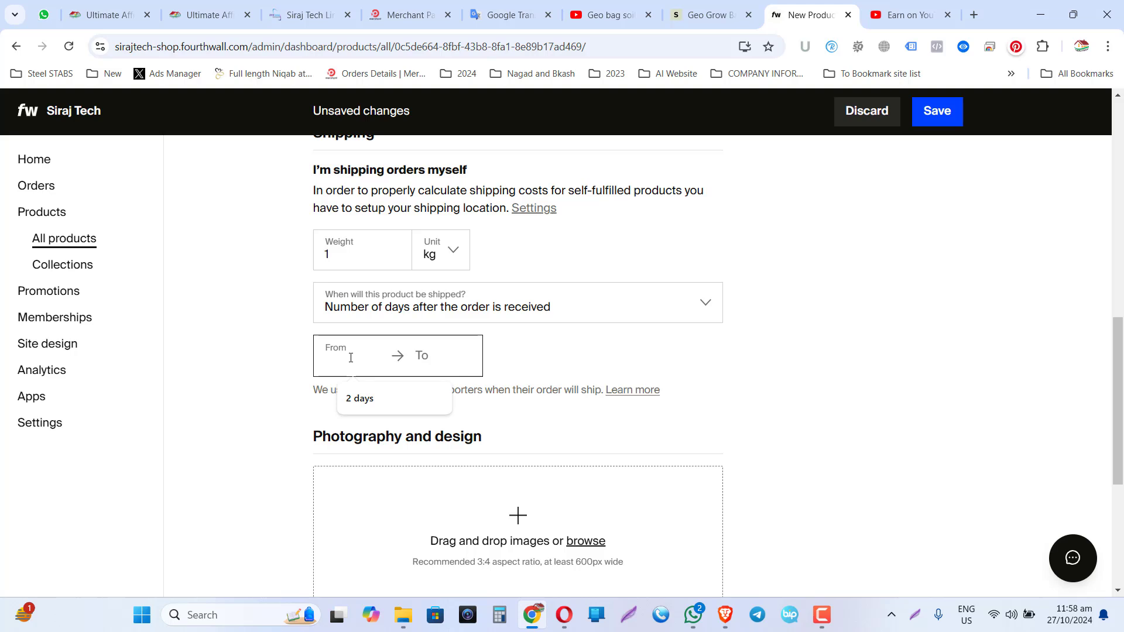
left_click(460, 364)
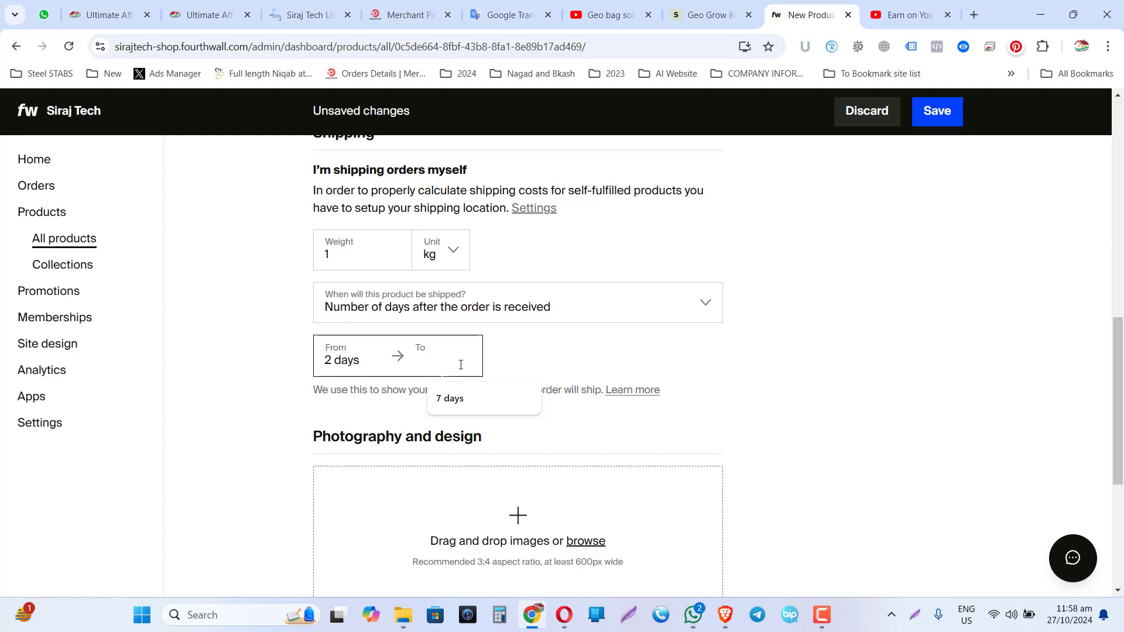
left_click(267, 452)
Step: Upload the photo of the blue-roofed house to the product's photography section with the recommended 3:4 crop
scroll(787, 261, "down", 5)
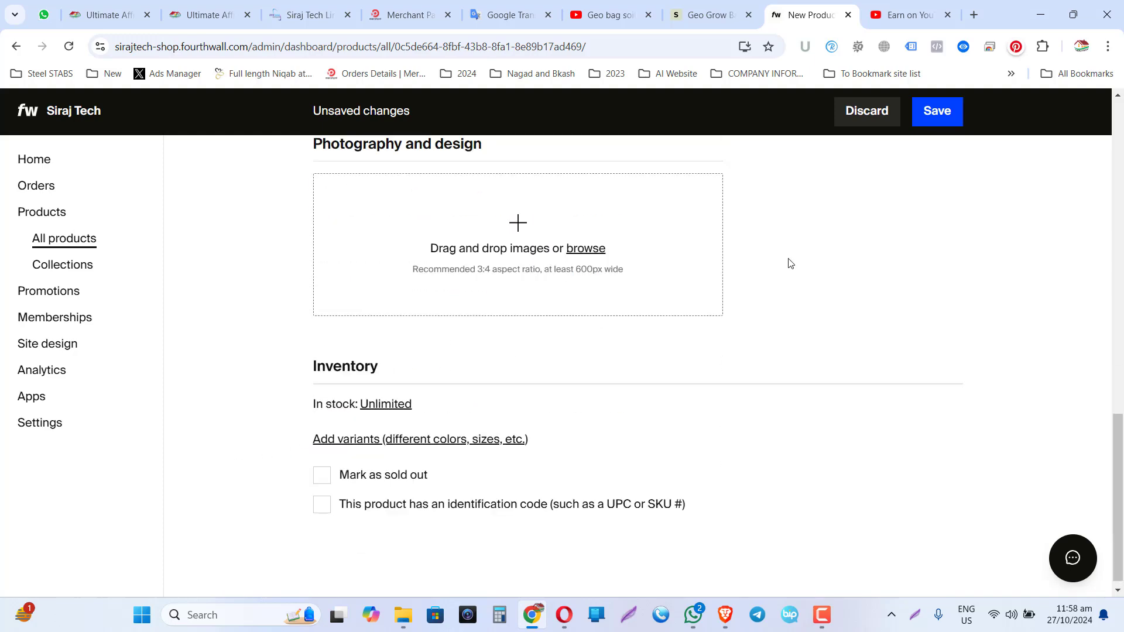
scroll(622, 298, "up", 3)
left_click(520, 383)
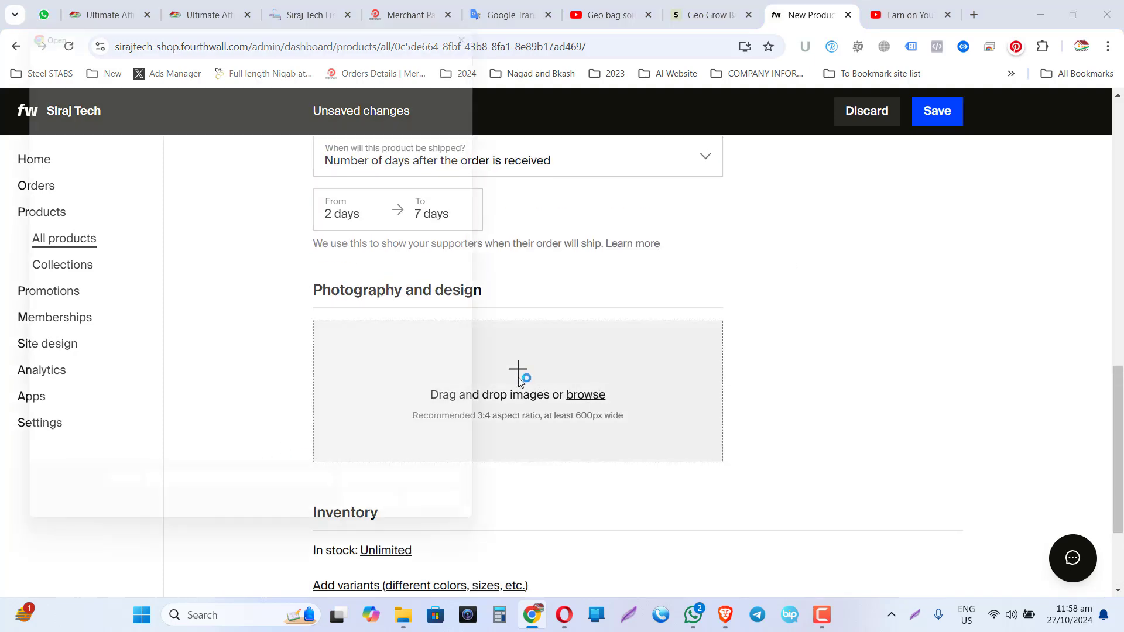
double_click(353, 269)
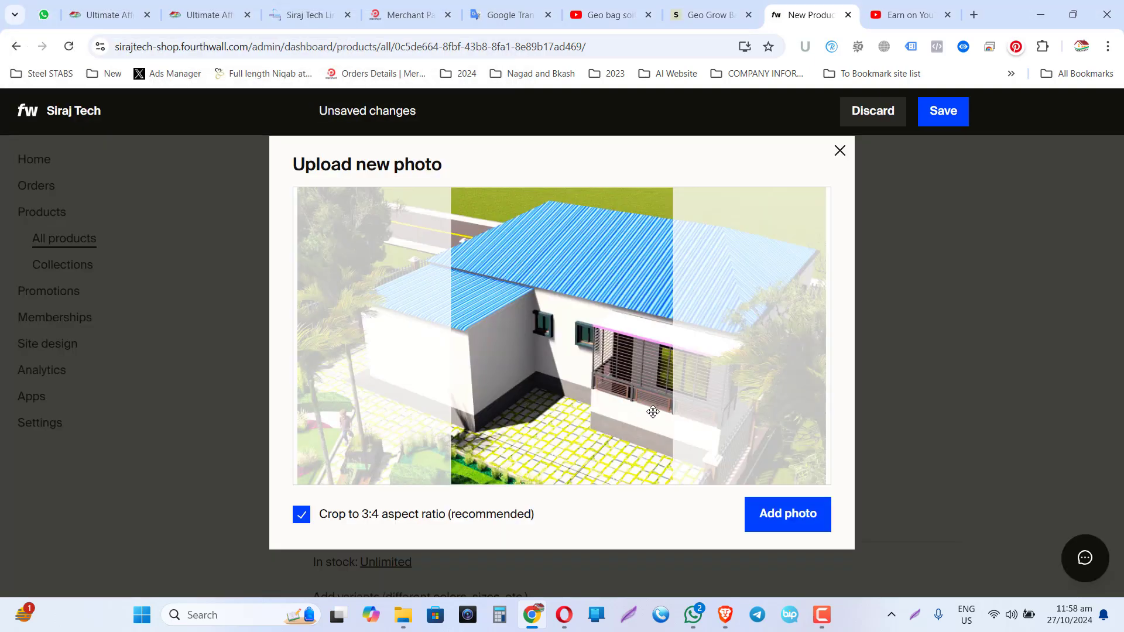
left_click(785, 515)
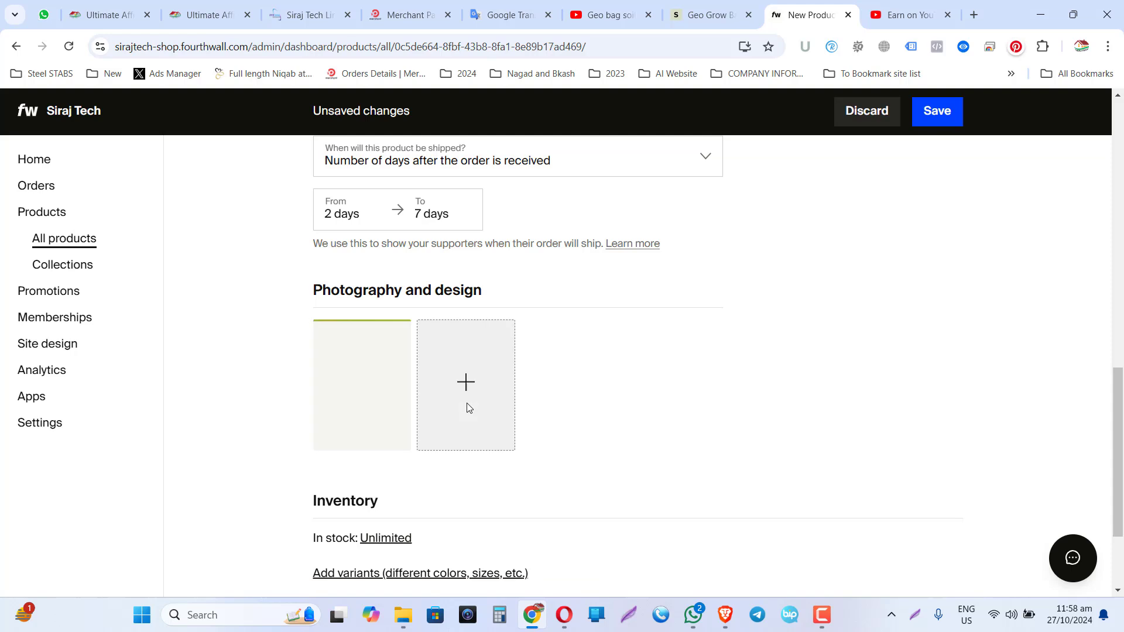
scroll(462, 407, "down", 2)
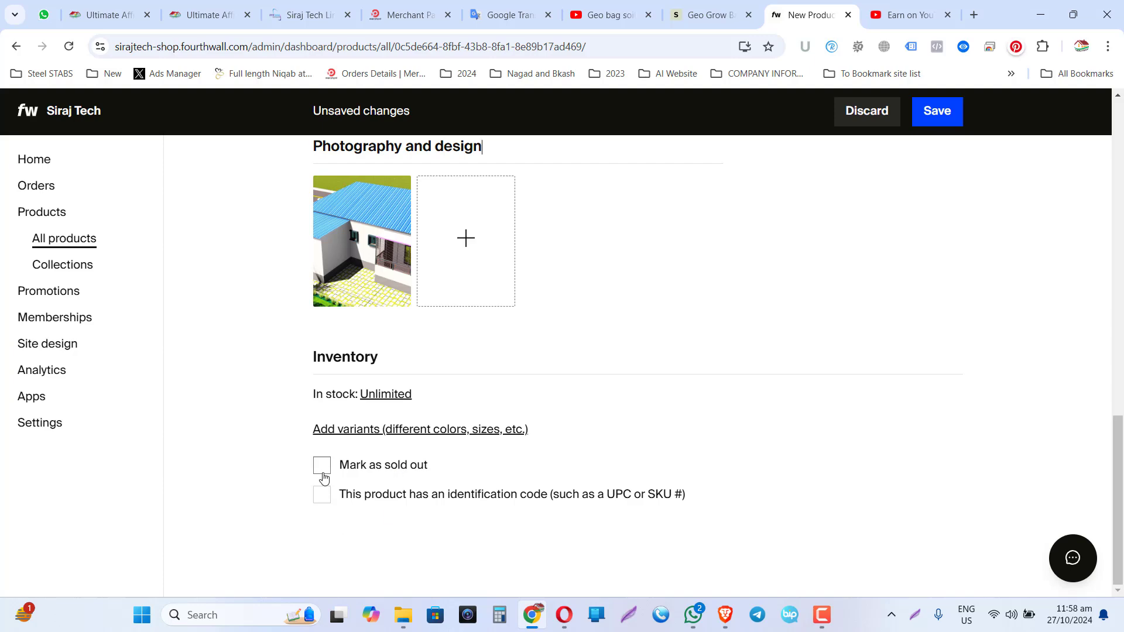
Step: Change the product's visibility to Public and save that setting
scroll(700, 486, "up", 15)
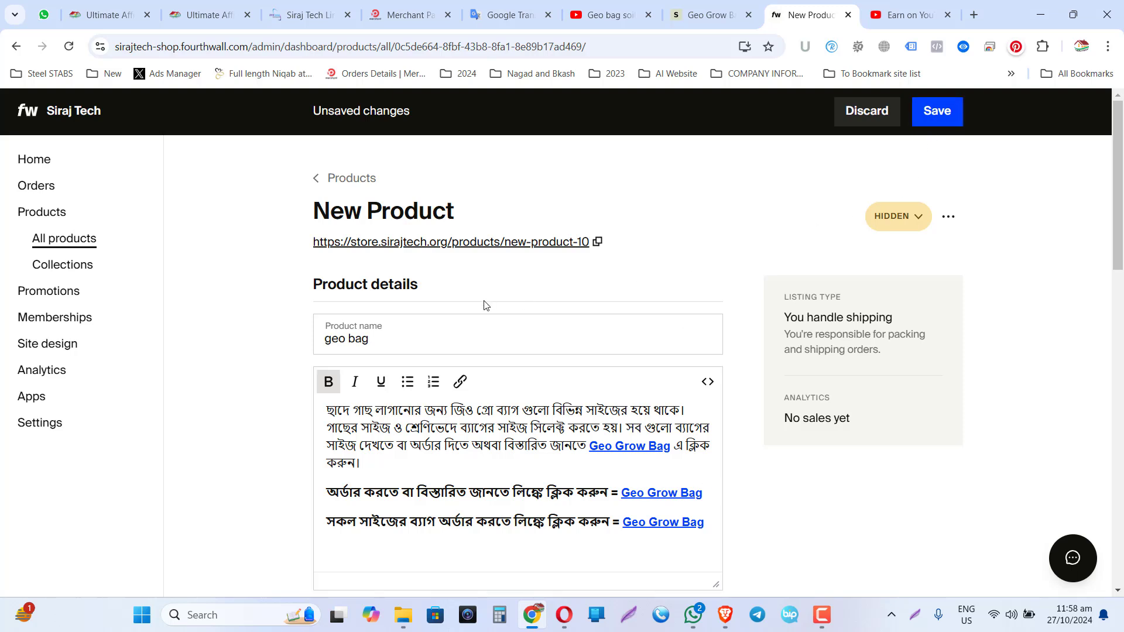
left_click(919, 217)
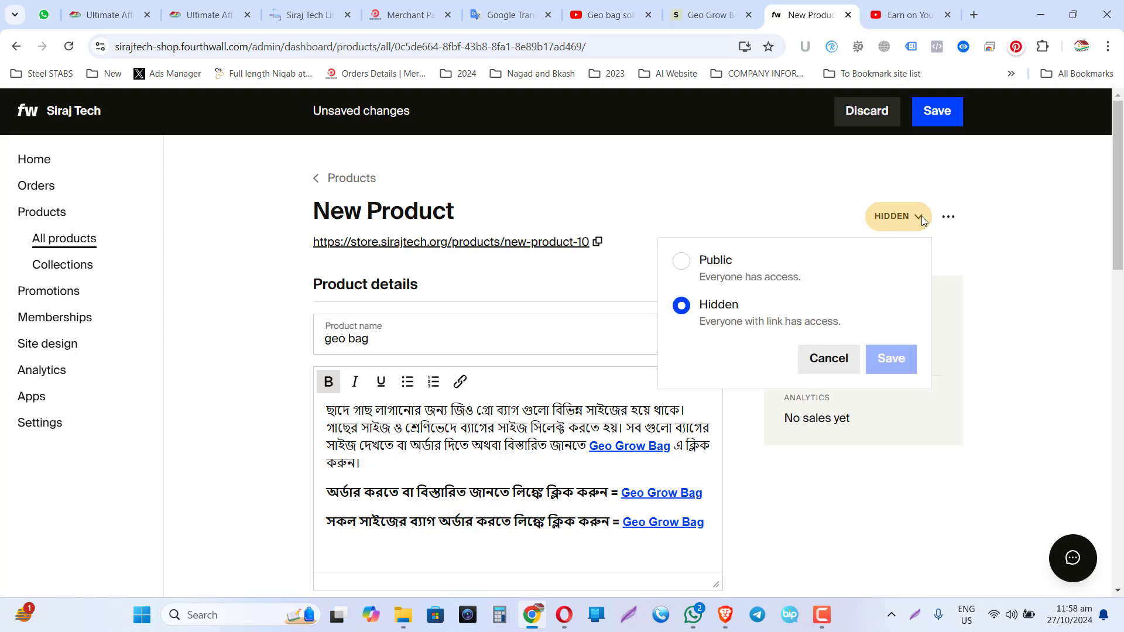
left_click(747, 273)
left_click(798, 220)
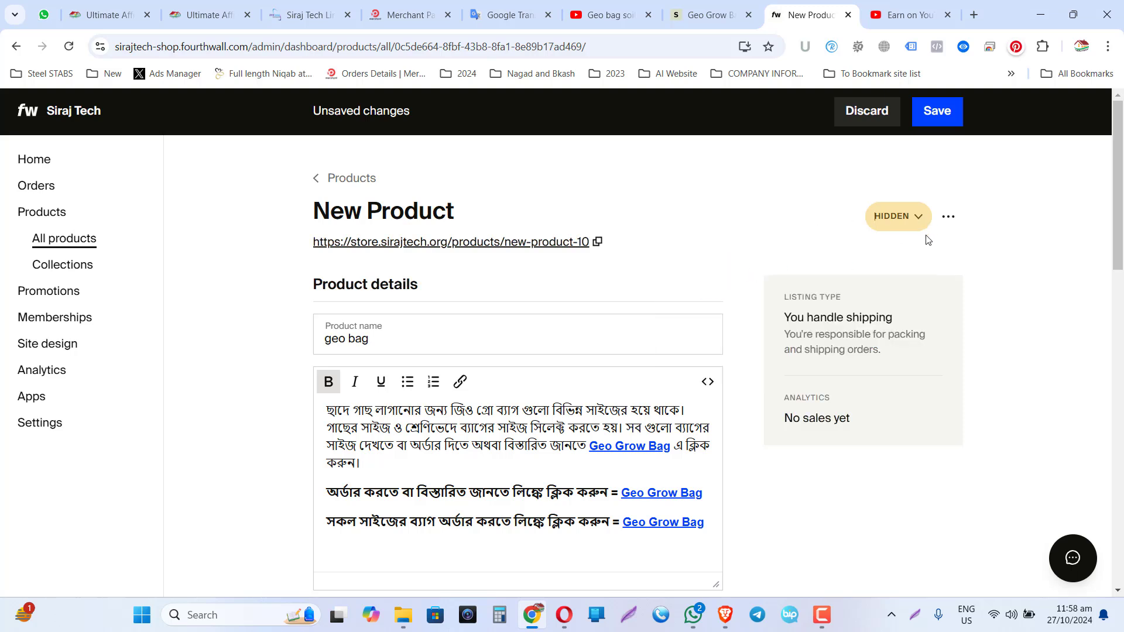
left_click(917, 216)
left_click(891, 359)
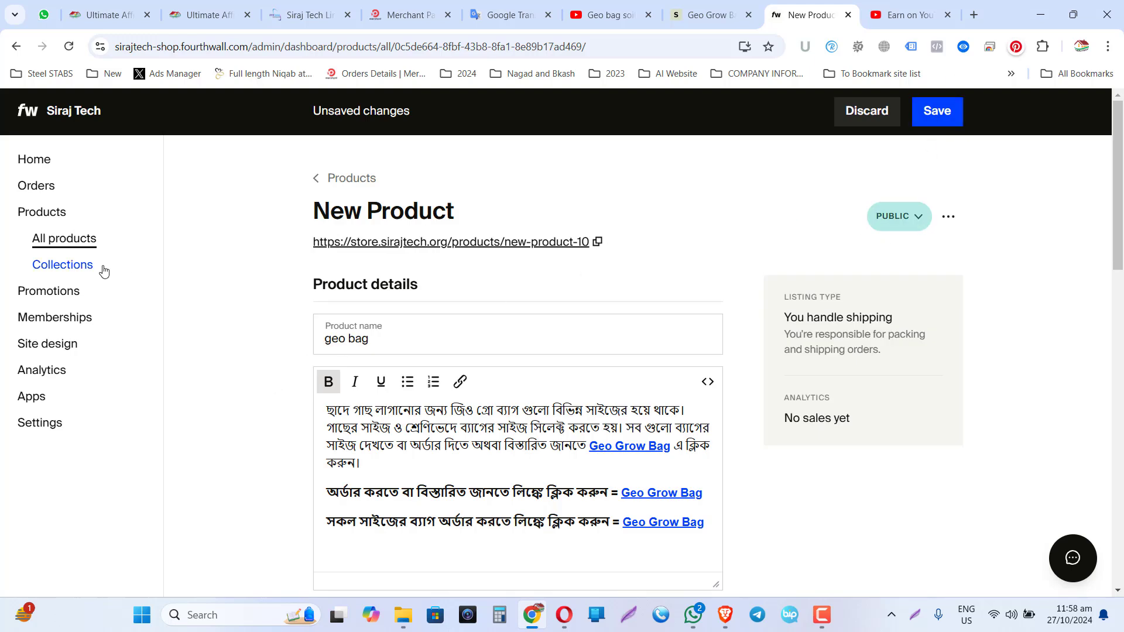
Step: Discard the unsaved changes to the product and return to the list of all products
left_click(867, 114)
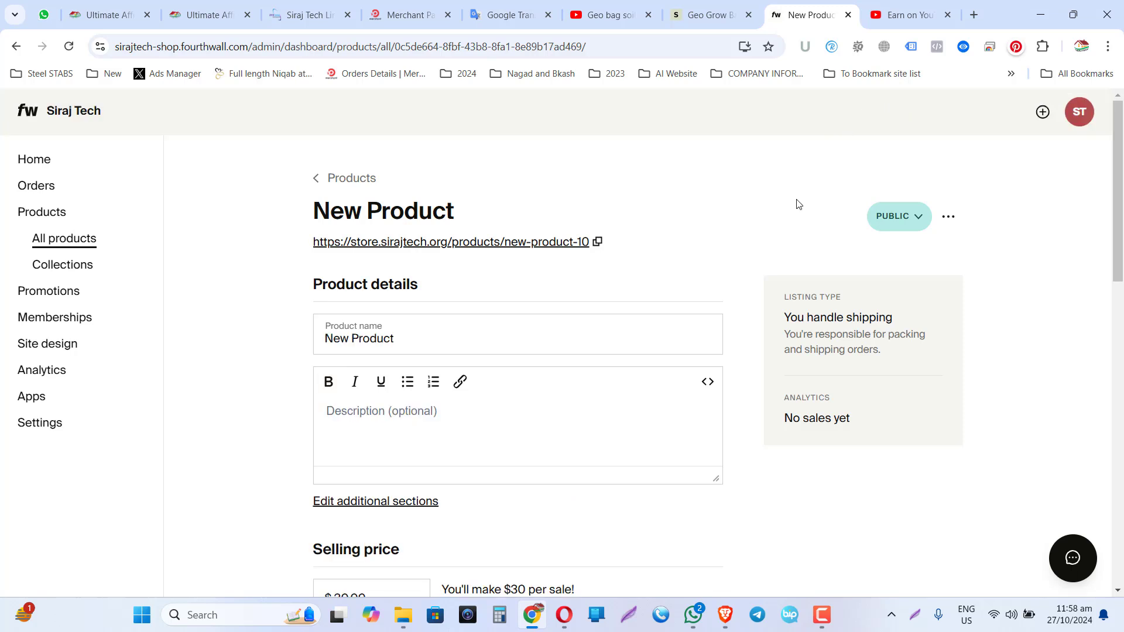
left_click(85, 268)
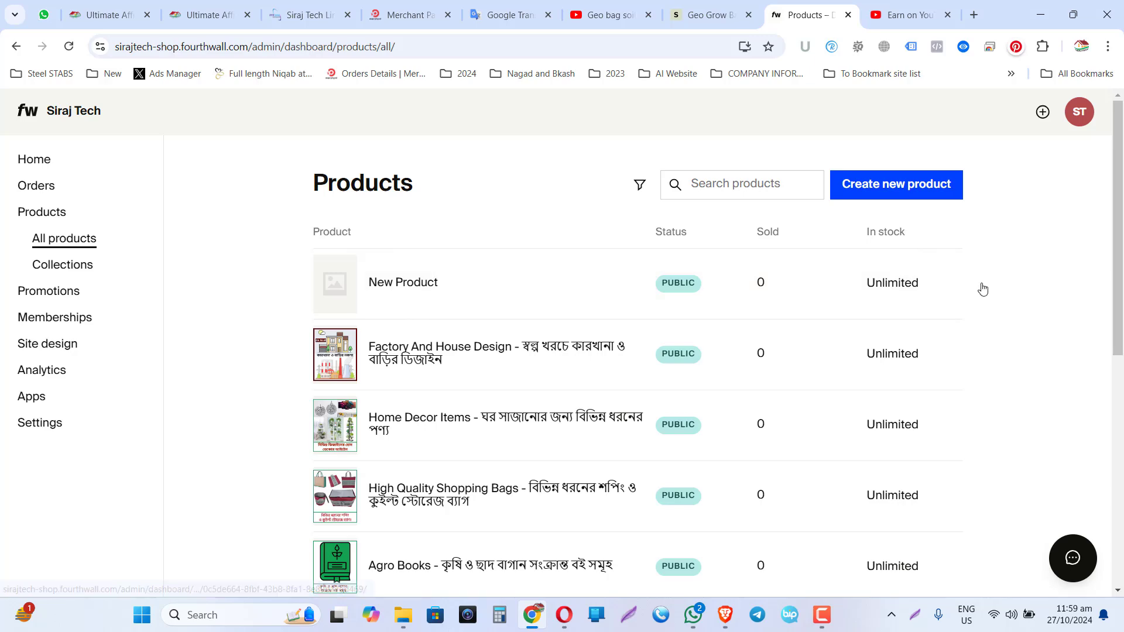
Step: Reopen New Product from the list and save its visibility as Hidden
left_click(974, 285)
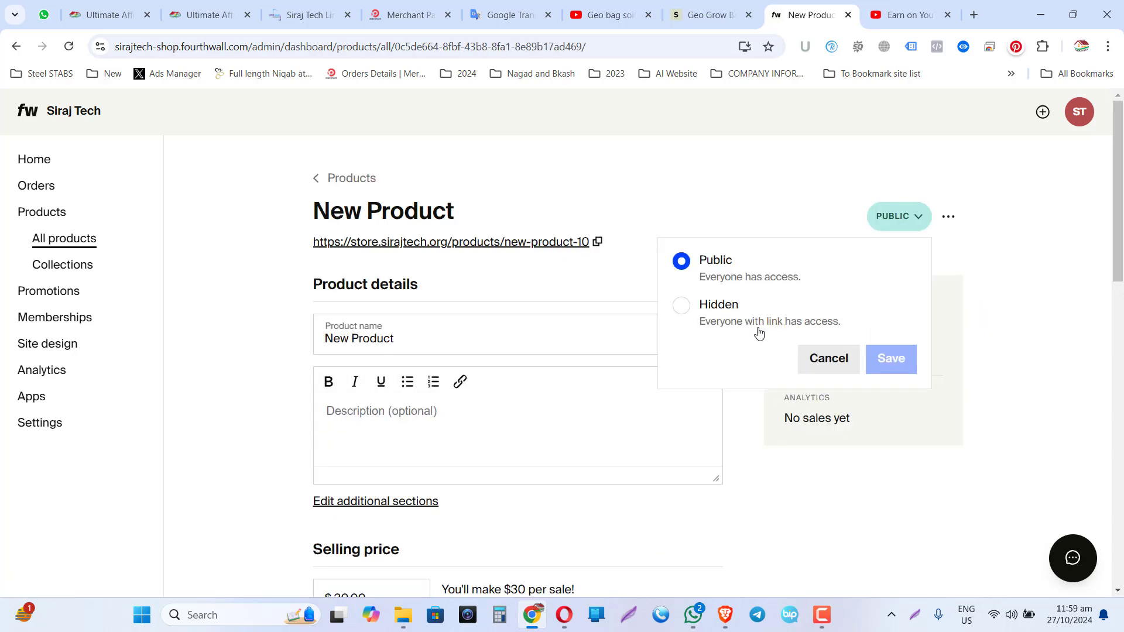
left_click(771, 321)
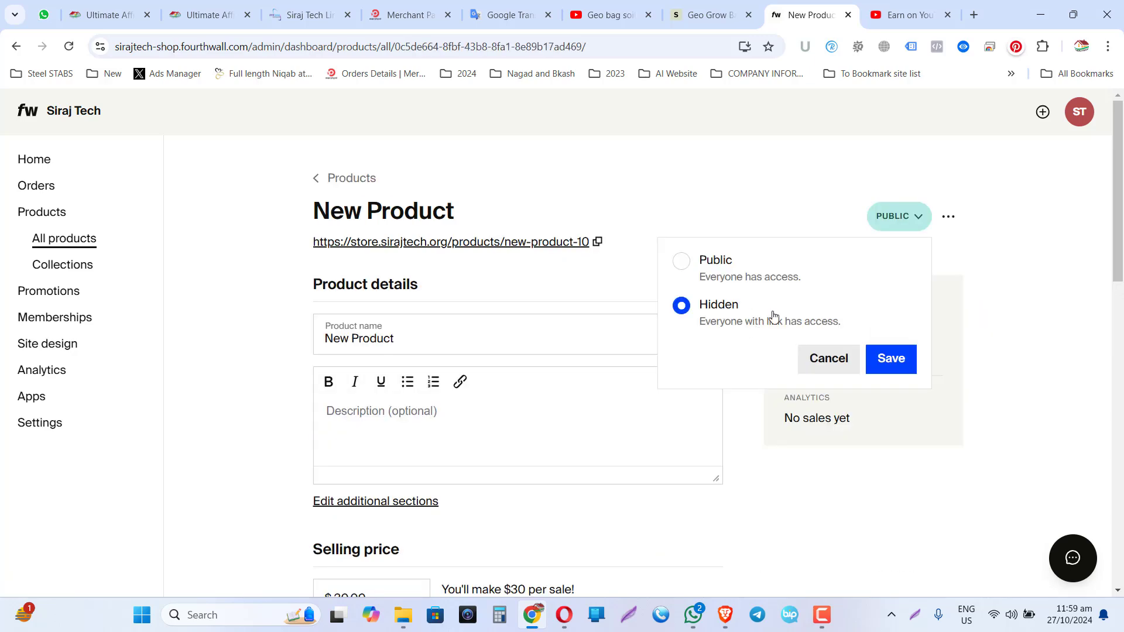
left_click(910, 361)
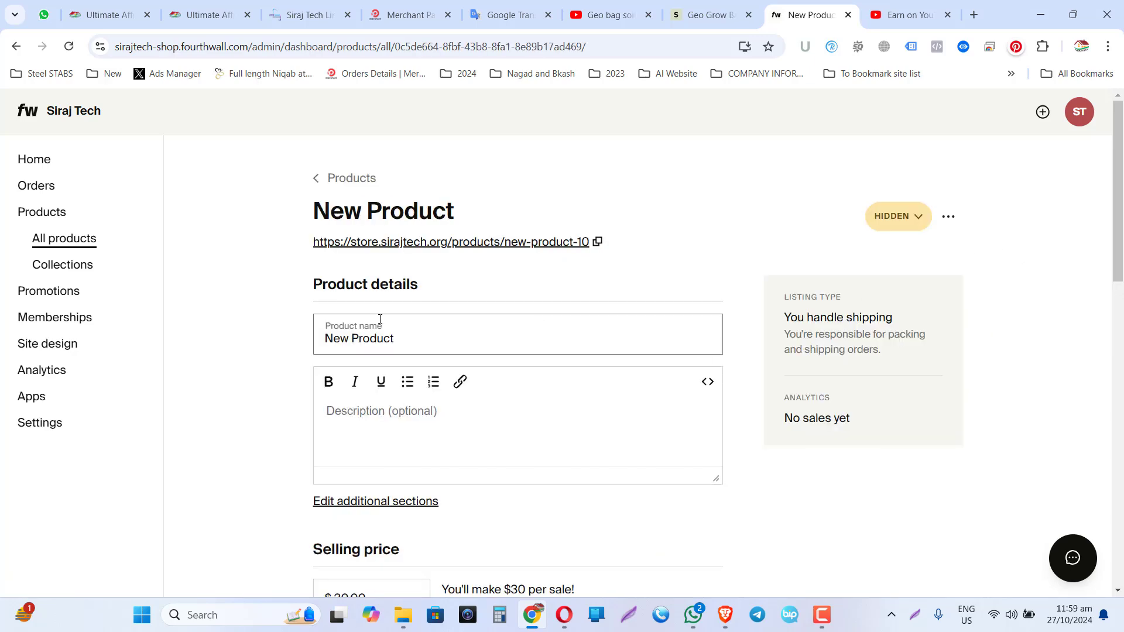
Step: Visit the store dashboard's home page, return to the product list and look through the listed products
left_click(39, 161)
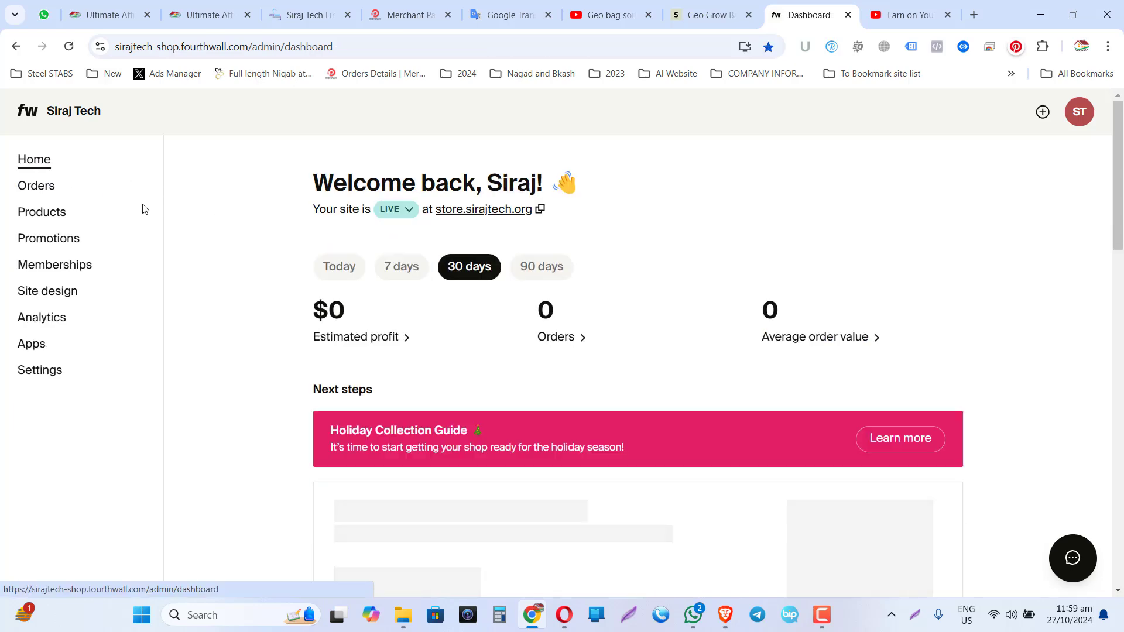
left_click(44, 214)
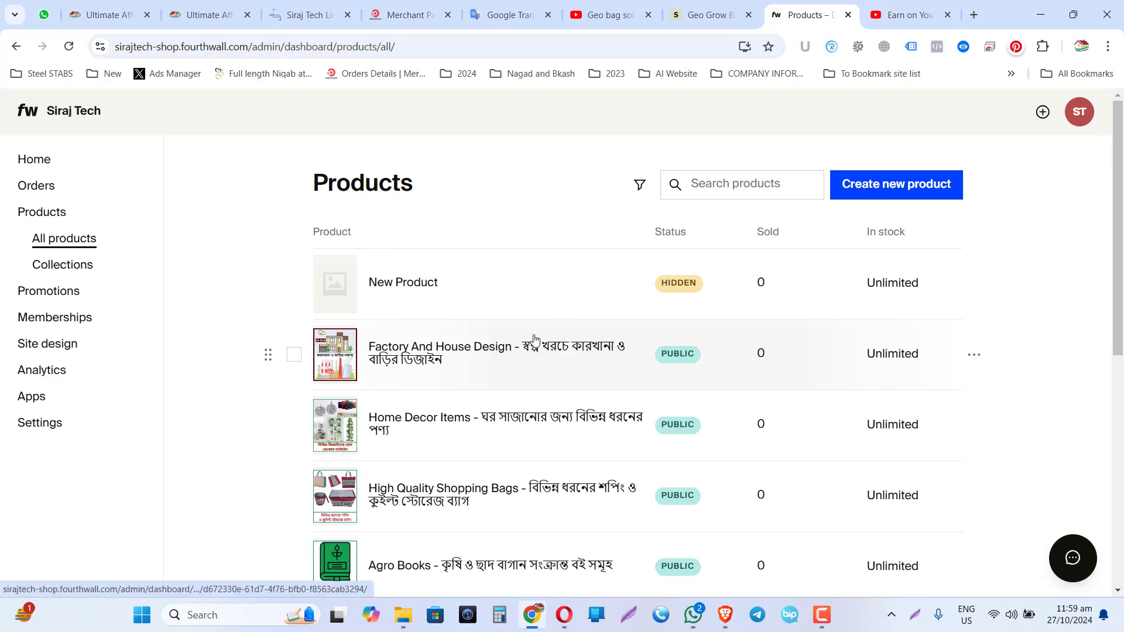
scroll(533, 340, "down", 6)
scroll(650, 408, "up", 8)
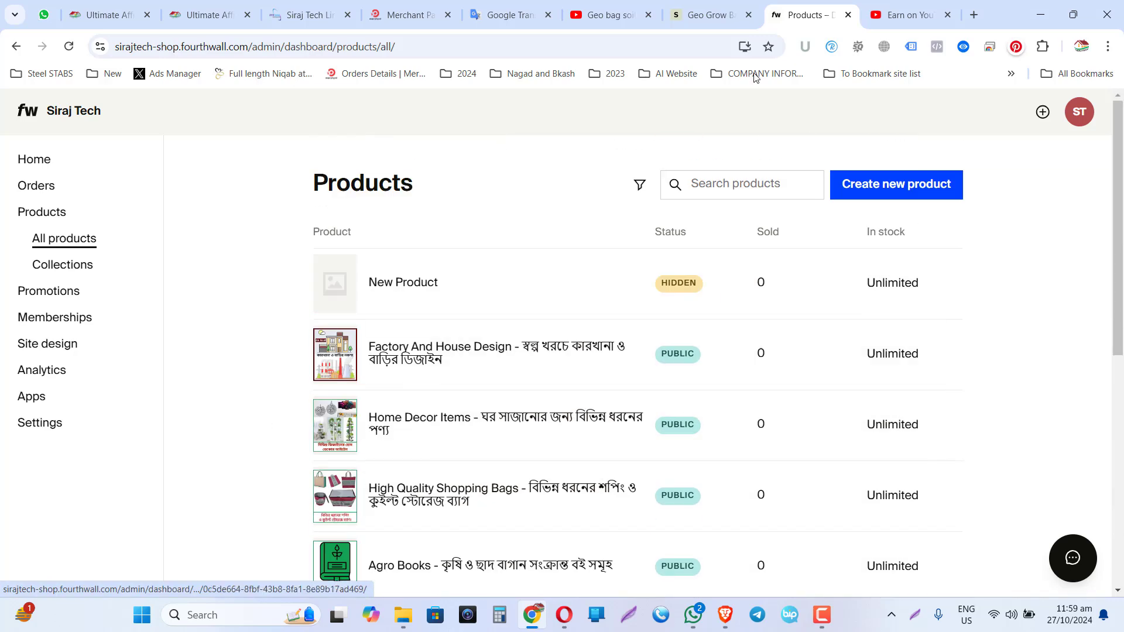
Step: Switch to the Geo bag soil video on YouTube and examine its description and the Siraj Tech store products below
left_click(619, 19)
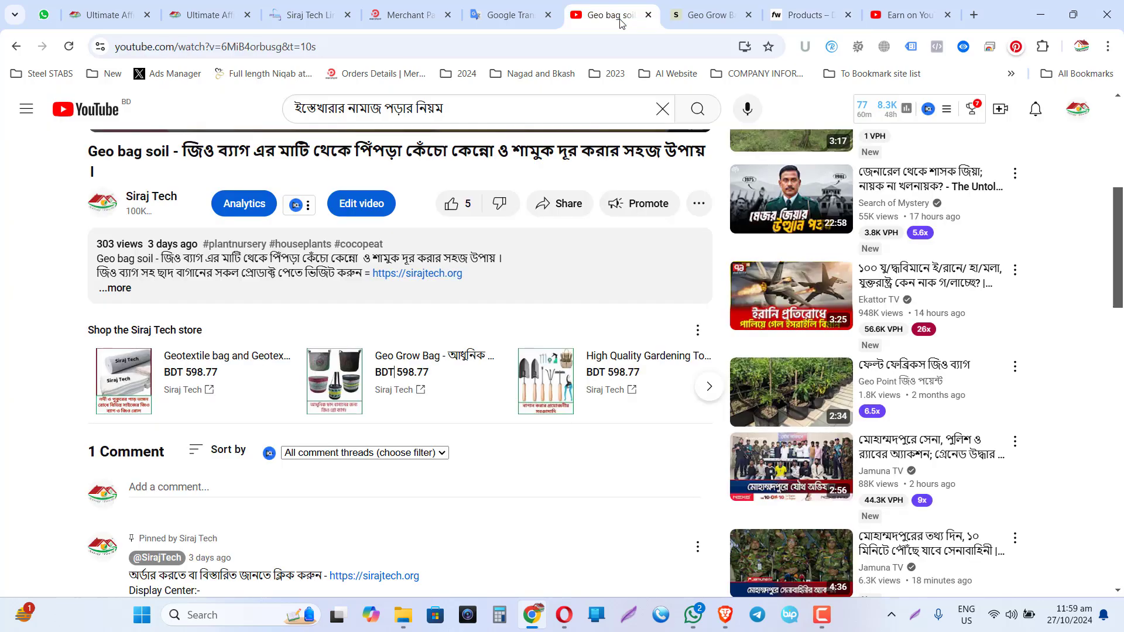
scroll(264, 375, "up", 5)
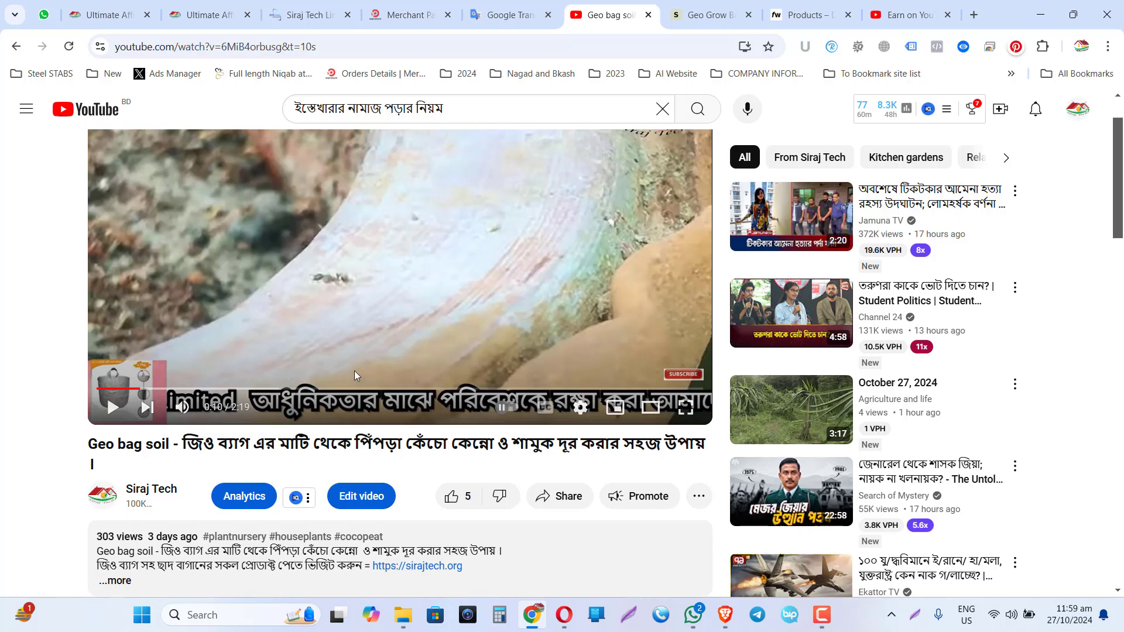
scroll(406, 304, "up", 2)
scroll(403, 304, "up", 1)
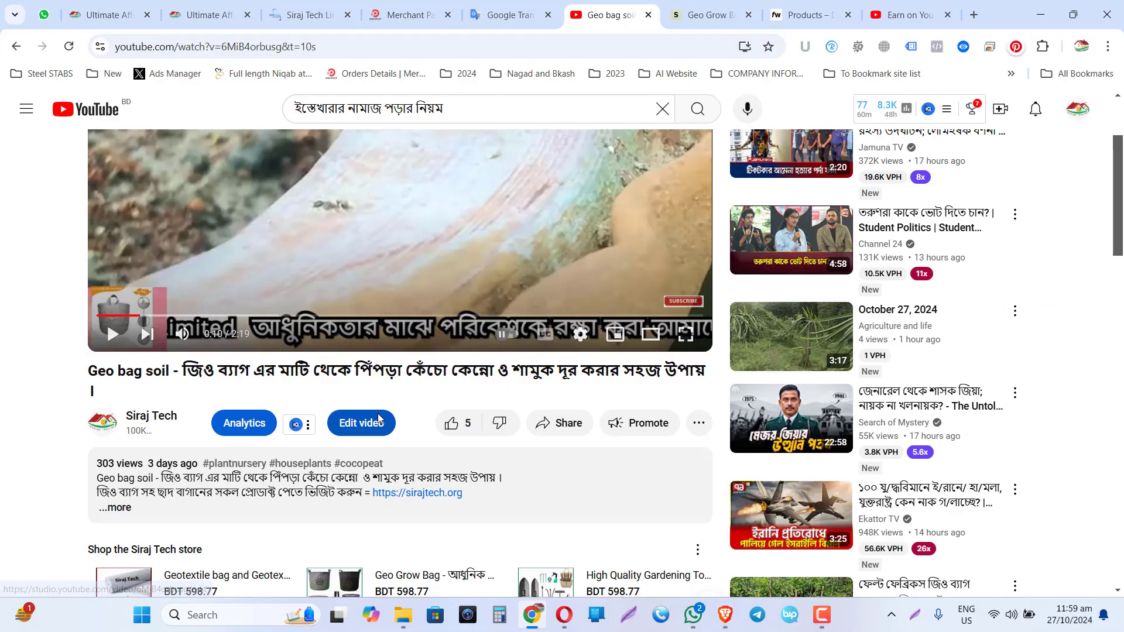
scroll(380, 419, "down", 3)
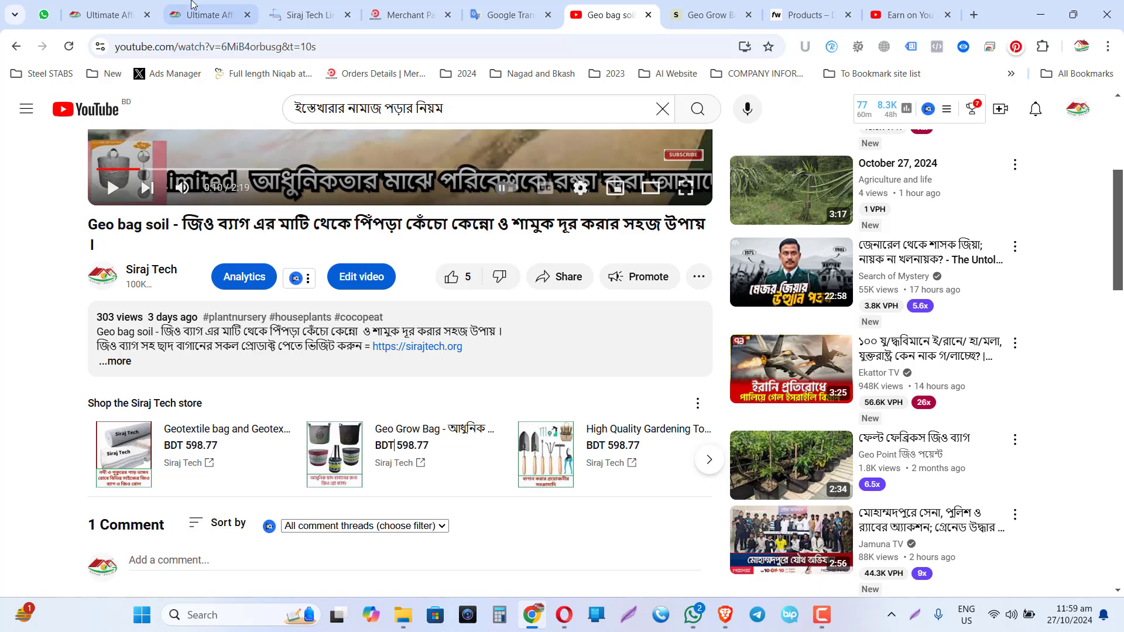
Step: View the Ultimate Affiliate Pro affiliate listing, and examine the Geo Grow Bag product page in the Siraj Tech store
left_click(205, 14)
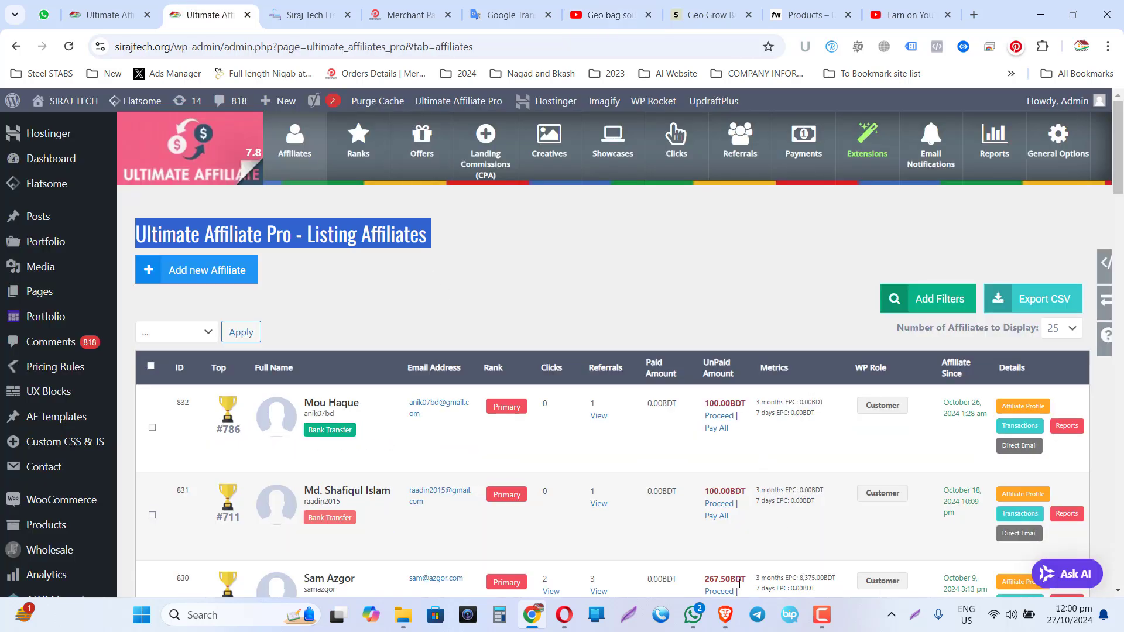
left_click(708, 15)
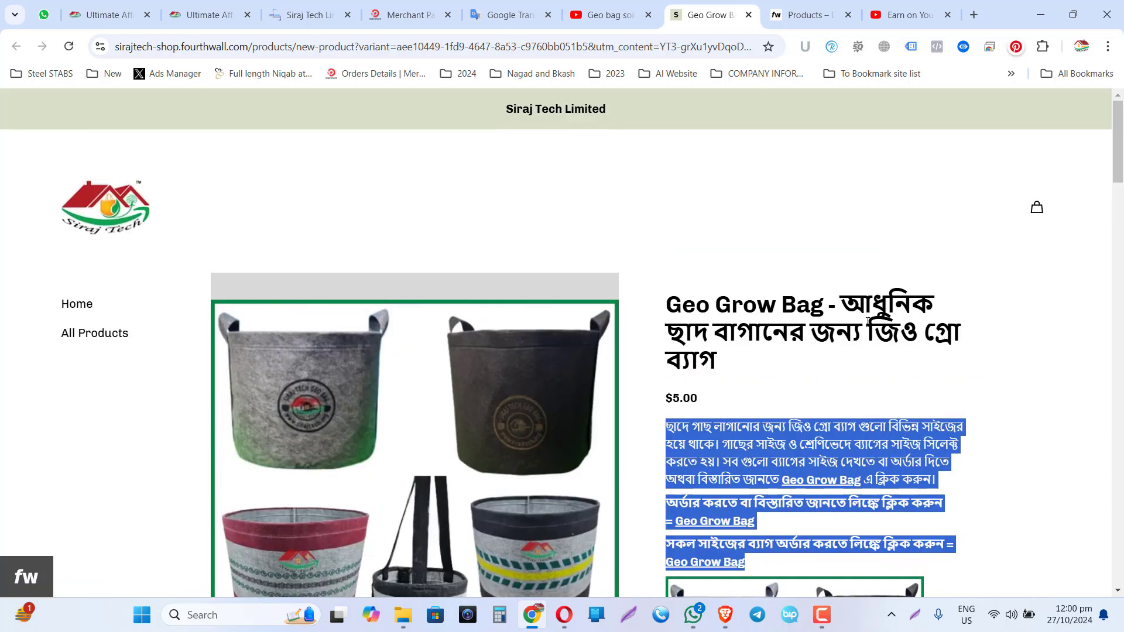
scroll(868, 322, "down", 6)
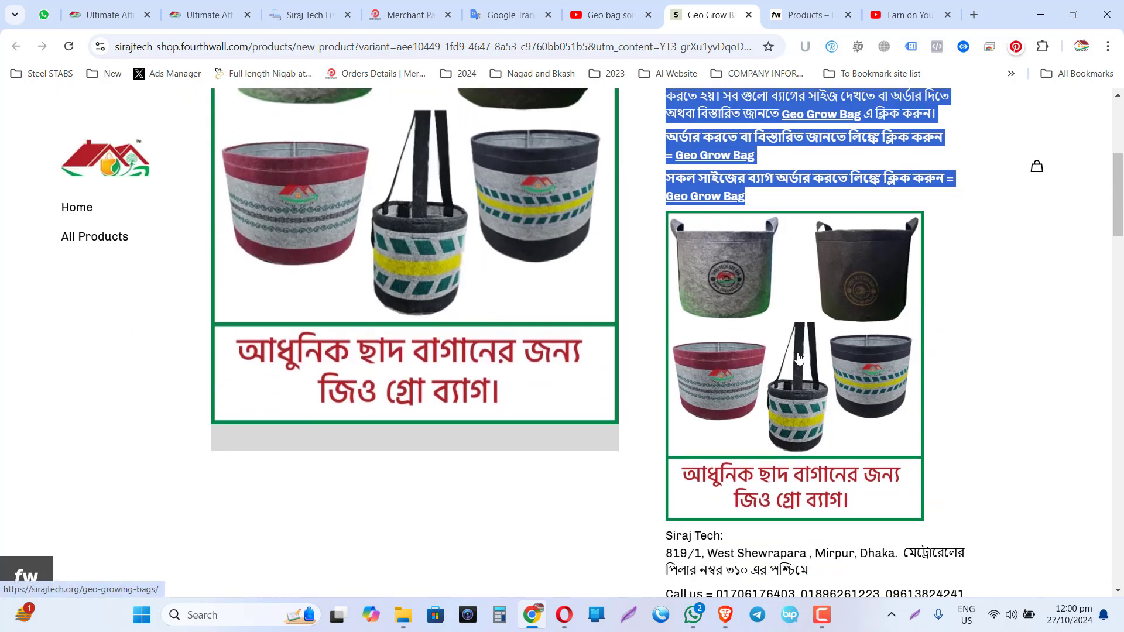